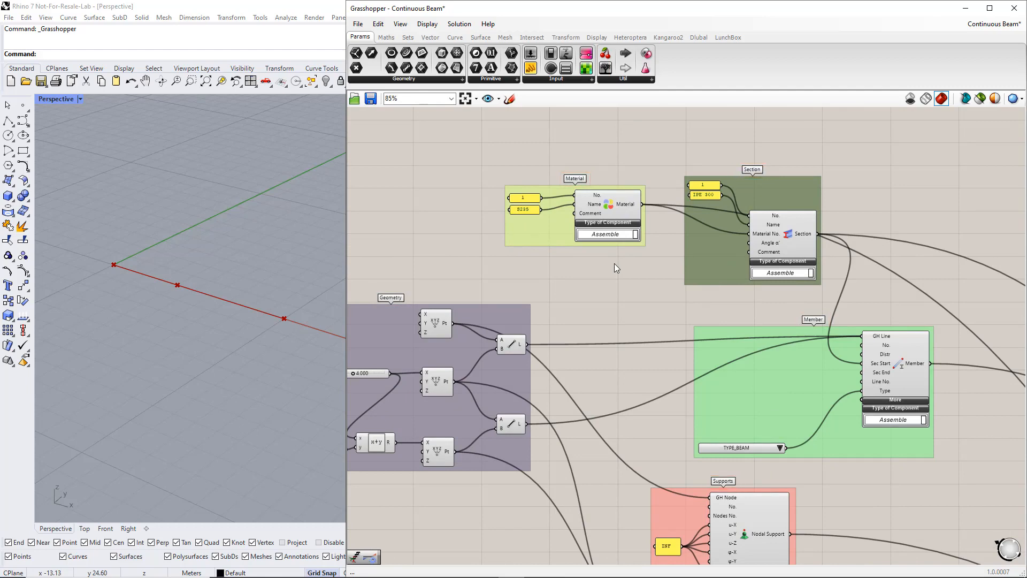
Look over the finished Continuous Beam definition, from material, section and member groups through load cases, design situations, member load and load combinations
{"action": "scroll", "coordinate": [614, 263], "scroll_direction": "down", "scroll_amount": 3}
{"action": "right_click_drag", "start_coordinate": [635, 284], "coordinate": [701, 72]}
{"action": "right_click_drag", "start_coordinate": [662, 397], "coordinate": [662, 322]}
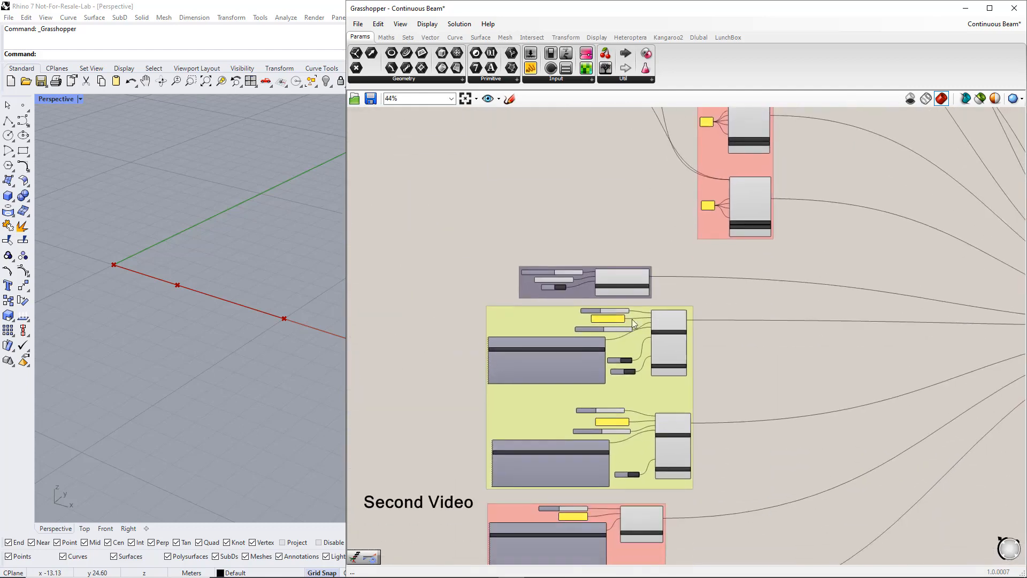
{"action": "scroll", "coordinate": [609, 316], "scroll_direction": "up", "scroll_amount": 3}
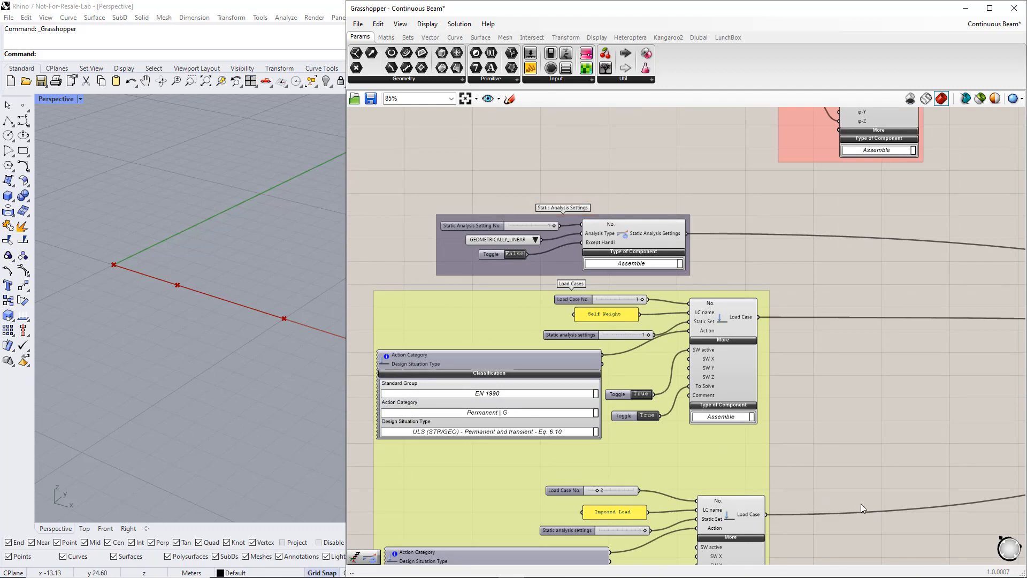
{"action": "right_click_drag", "start_coordinate": [856, 451], "coordinate": [819, 170]}
{"action": "right_click_drag", "start_coordinate": [833, 500], "coordinate": [793, 166]}
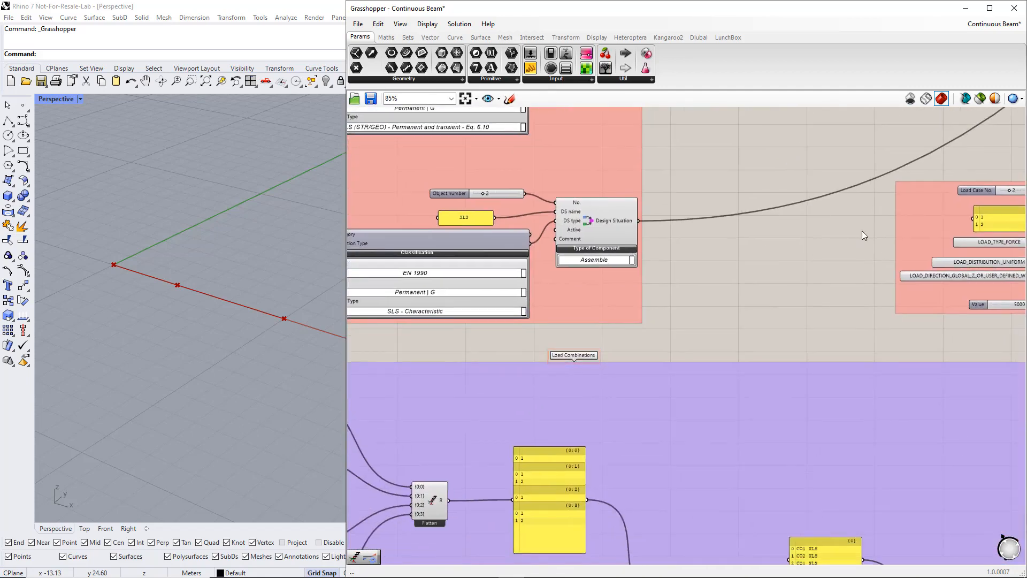
{"action": "right_click_drag", "start_coordinate": [862, 230], "coordinate": [550, 342]}
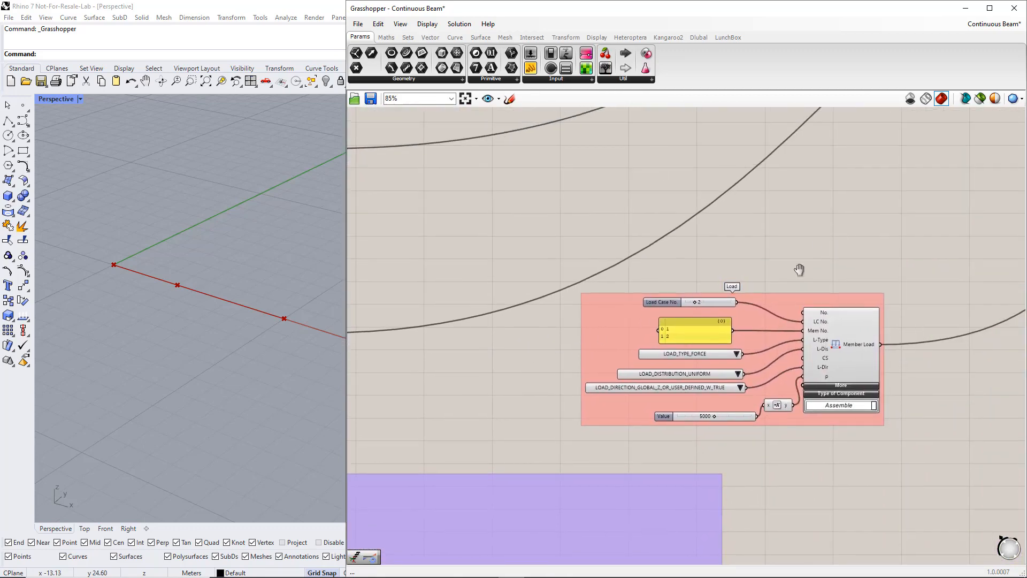
{"action": "scroll", "coordinate": [674, 350], "scroll_direction": "down", "scroll_amount": 5}
{"action": "scroll", "coordinate": [675, 346], "scroll_direction": "down", "scroll_amount": 5}
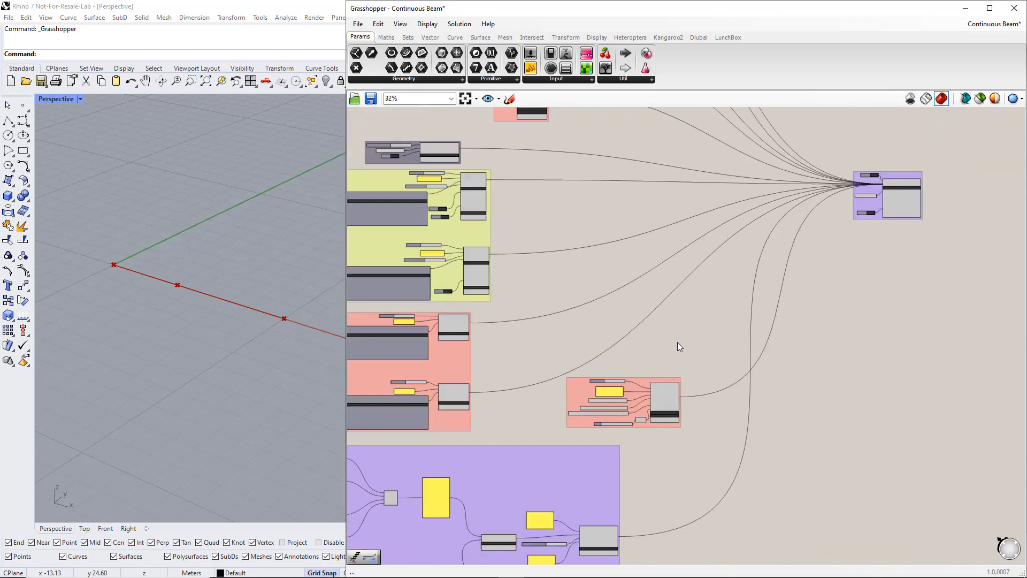
{"action": "right_click_drag", "start_coordinate": [715, 287], "coordinate": [702, 419]}
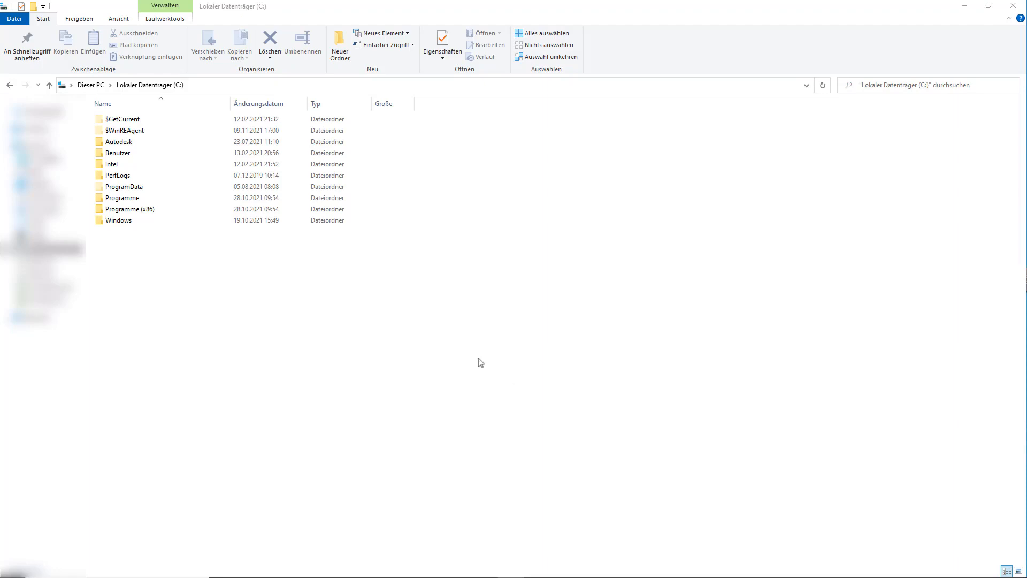
Switch to File Explorer and browse to the RhinoPlugin folder under C:\Programme\Dlubal\RFEM 6.01\tools
{"action": "left_click", "coordinate": [127, 201]}
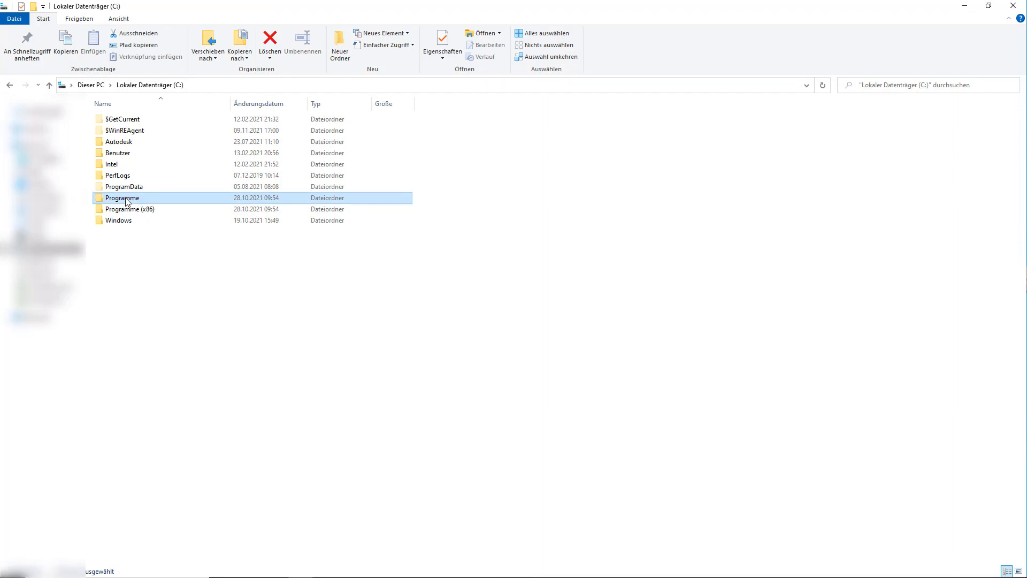
{"action": "double_click", "coordinate": [127, 201]}
{"action": "double_click", "coordinate": [121, 166]}
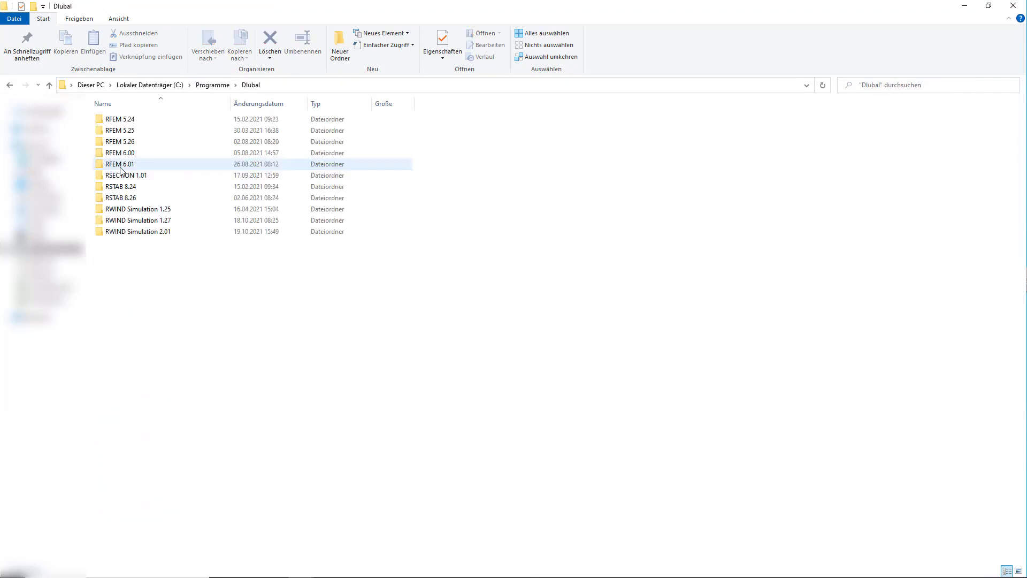
{"action": "double_click", "coordinate": [121, 167]}
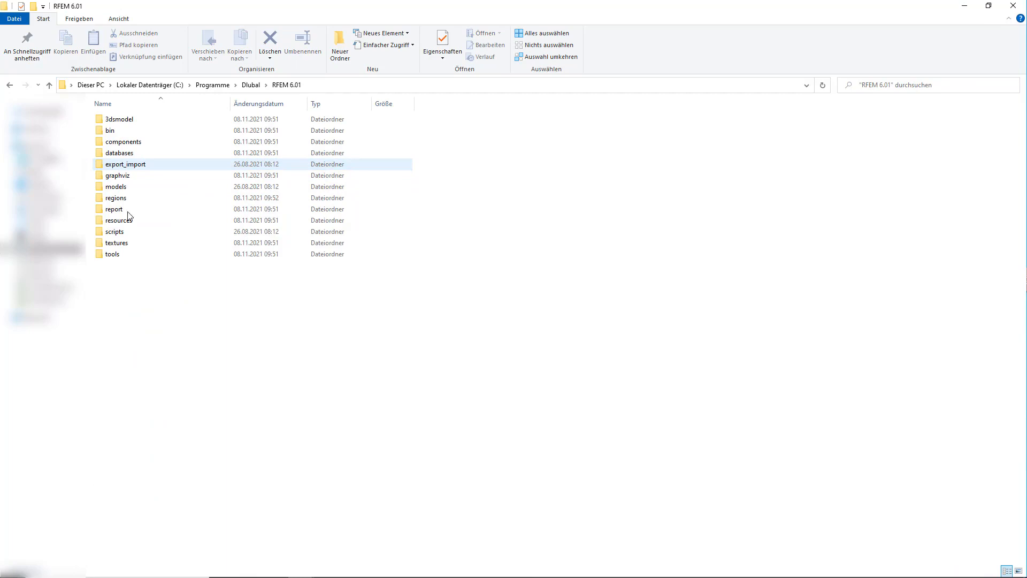
{"action": "double_click", "coordinate": [122, 255]}
{"action": "left_click", "coordinate": [122, 137]}
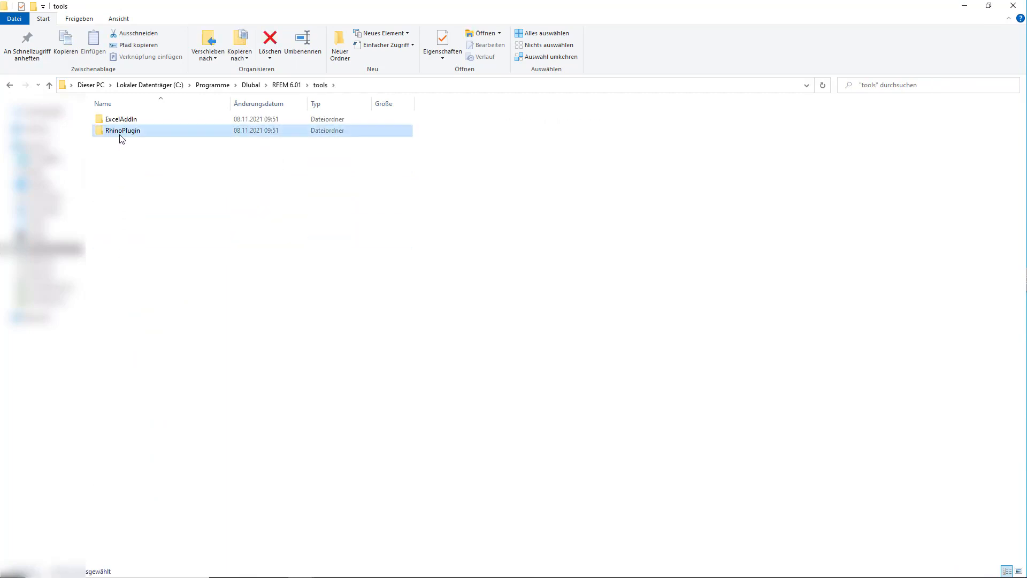
Run DlubalRfem6Plugin.rhi from the RhinoPlugin folder and start installing the plugin for the current user only
{"action": "double_click", "coordinate": [121, 132]}
{"action": "double_click", "coordinate": [127, 121]}
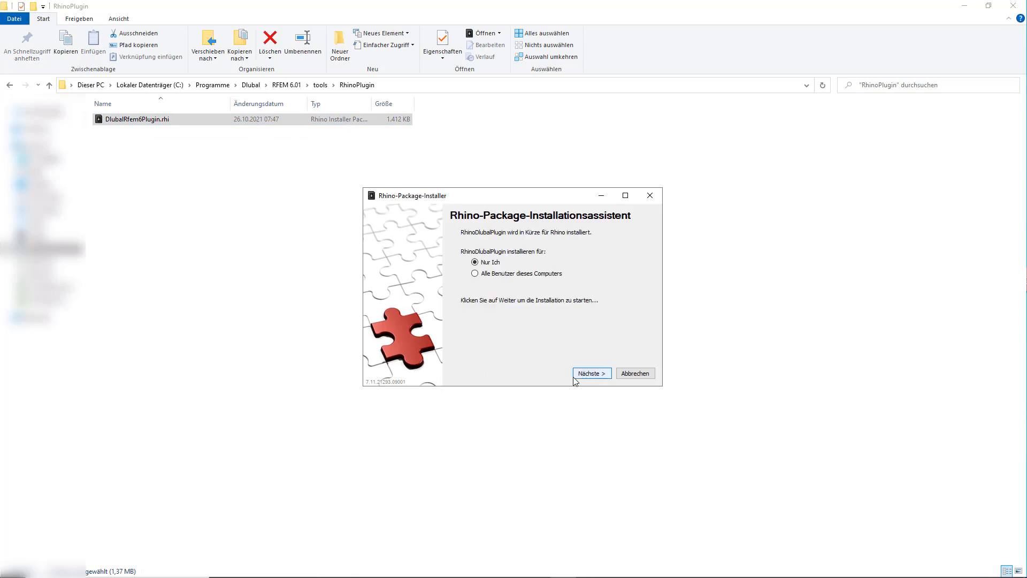
{"action": "left_click", "coordinate": [586, 375]}
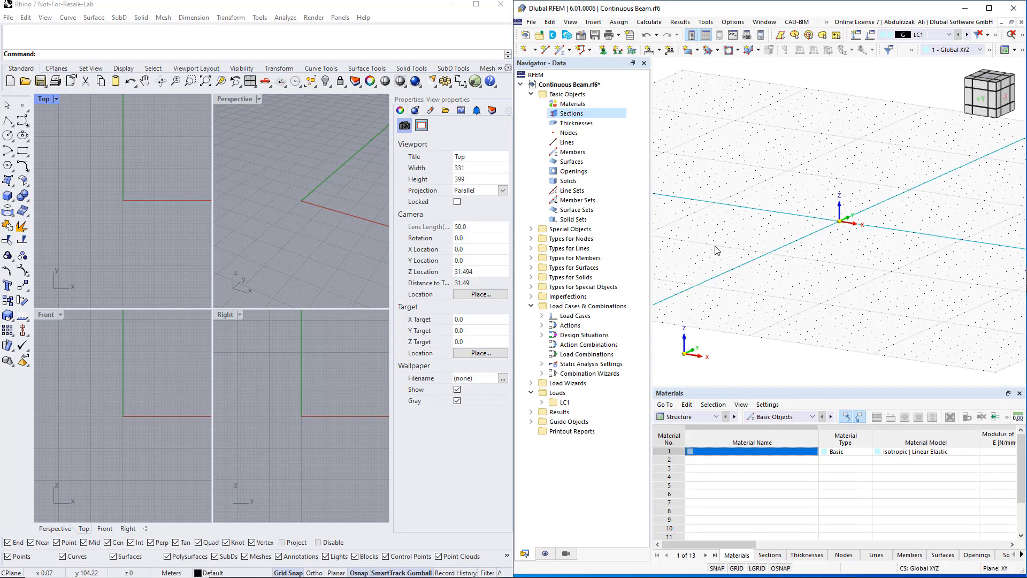
Maximize the Rhino window, and orbit, zoom and pan its Perspective viewport
{"action": "left_click", "coordinate": [476, 5]}
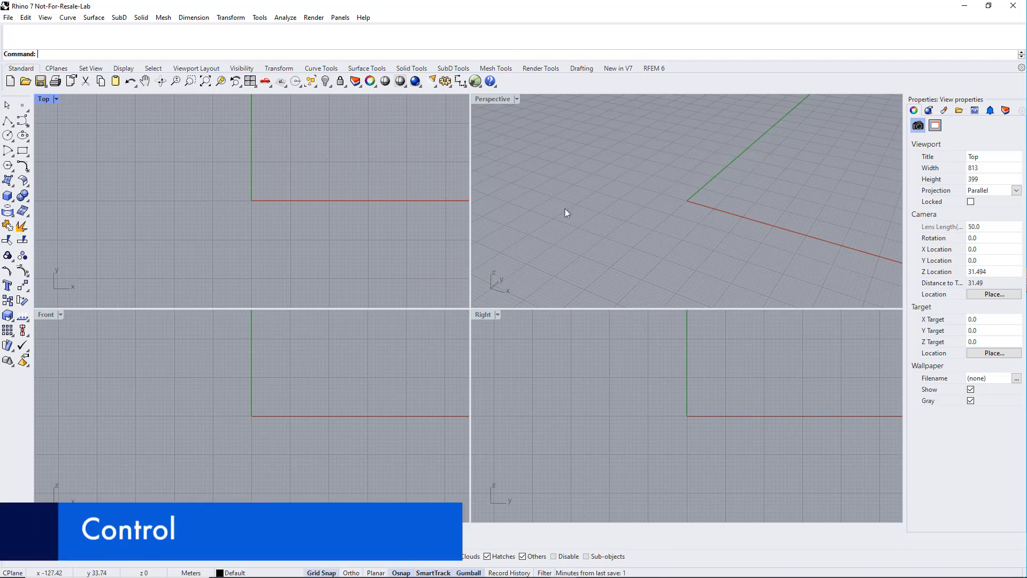
{"action": "mouse_move", "coordinate": [693, 204]}
{"action": "right_mouse_down"}
{"action": "mouse_move", "coordinate": [635, 202]}
{"action": "mouse_move", "coordinate": [695, 220]}
{"action": "mouse_move", "coordinate": [701, 210]}
{"action": "right_mouse_up"}
{"action": "scroll", "coordinate": [690, 208], "scroll_direction": "up", "scroll_amount": 8}
{"action": "scroll", "coordinate": [689, 208], "scroll_direction": "down", "scroll_amount": 8}
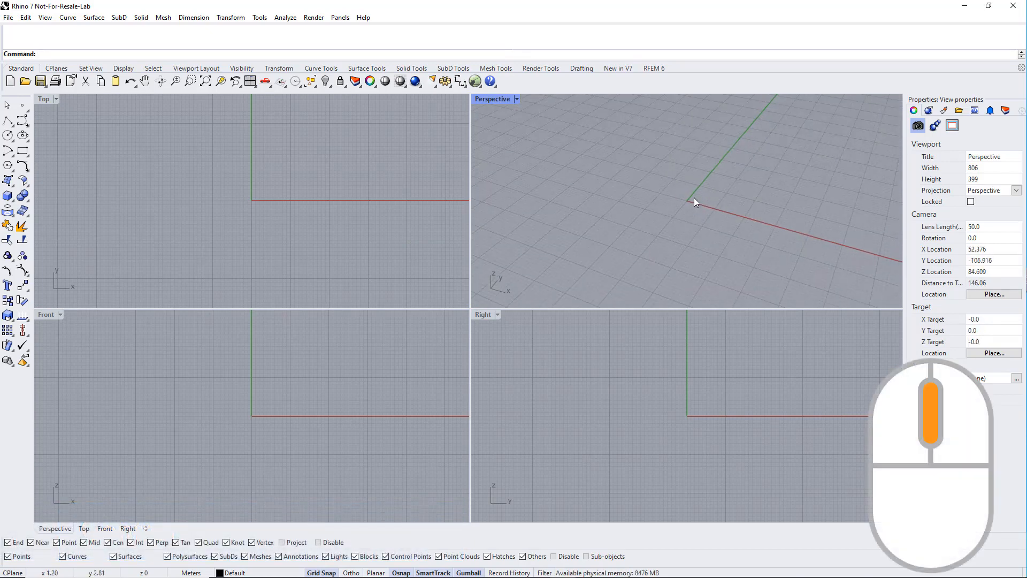
{"action": "middle_click_drag", "start_coordinate": [694, 201], "coordinate": [653, 227]}
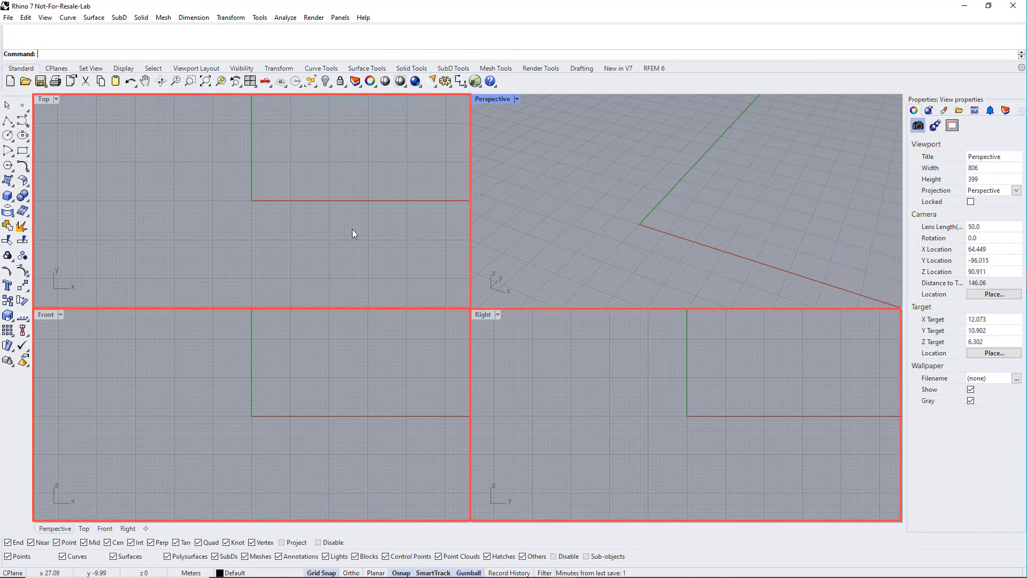
Pan the Top, Front and Right viewports so their origins shift
{"action": "right_click_drag", "start_coordinate": [355, 246], "coordinate": [325, 280]}
{"action": "right_click_drag", "start_coordinate": [308, 376], "coordinate": [287, 402]}
{"action": "right_click_drag", "start_coordinate": [752, 399], "coordinate": [718, 422]}
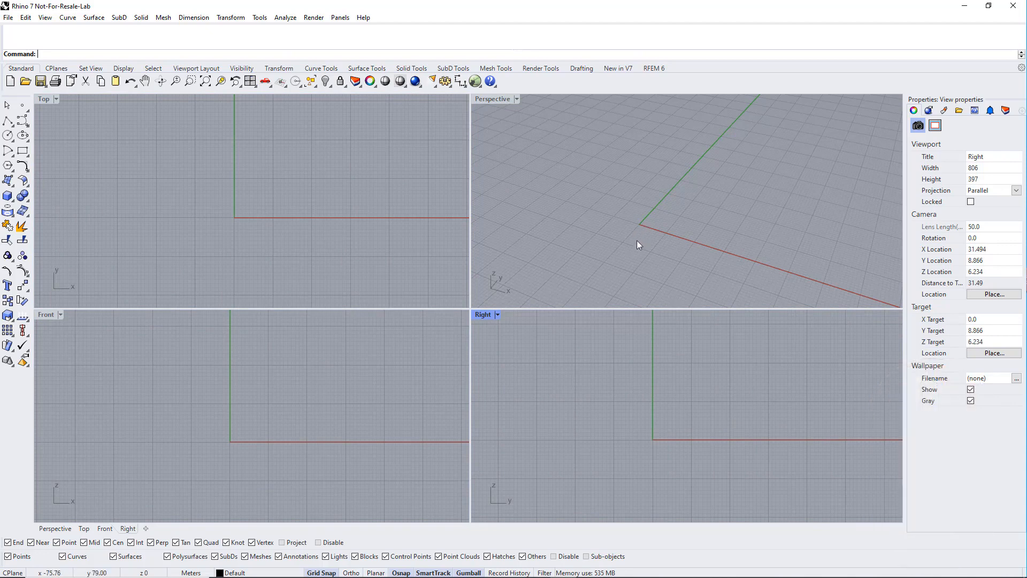
Maximize the Perspective viewport, look at the Top, Front and Right views in turn, and return to Perspective
{"action": "double_click", "coordinate": [506, 100]}
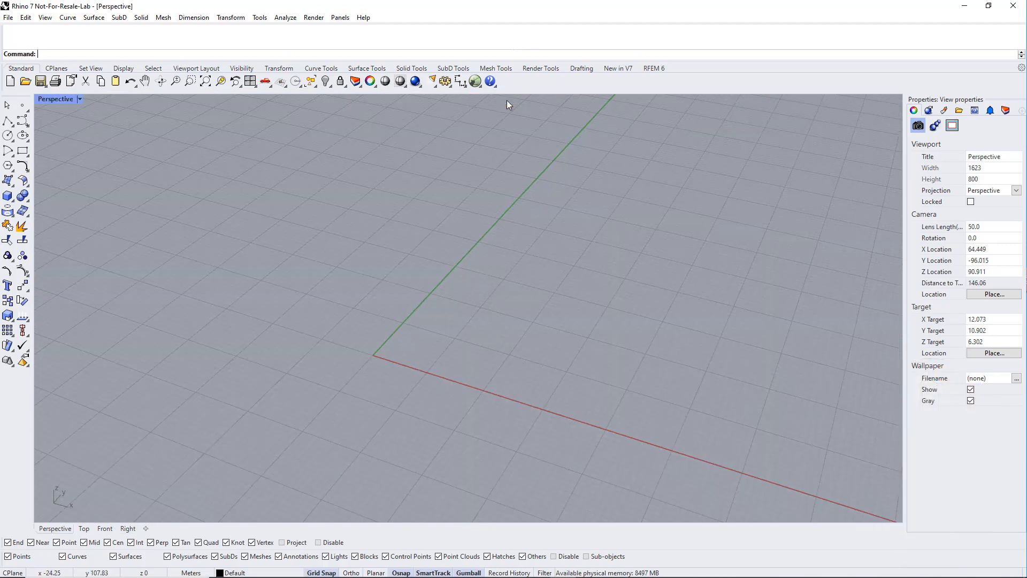
{"action": "left_click", "coordinate": [85, 528]}
{"action": "left_click", "coordinate": [105, 528]}
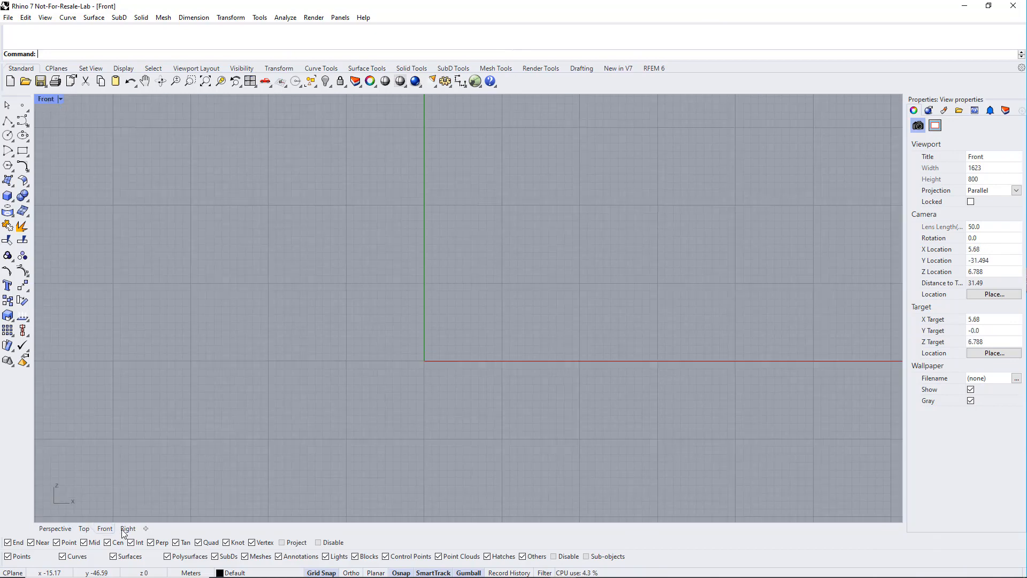
{"action": "left_click", "coordinate": [128, 528]}
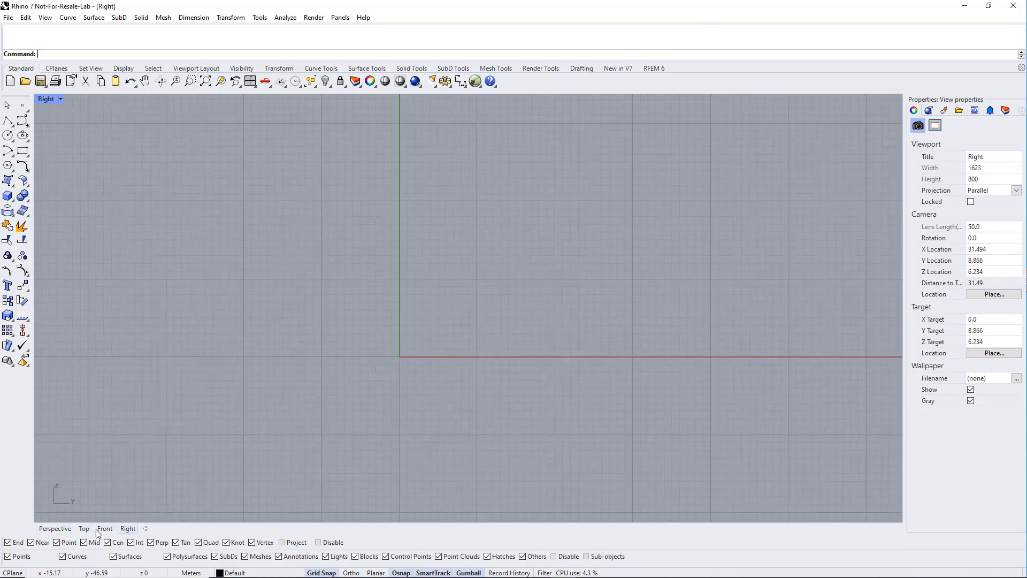
{"action": "left_click", "coordinate": [64, 529]}
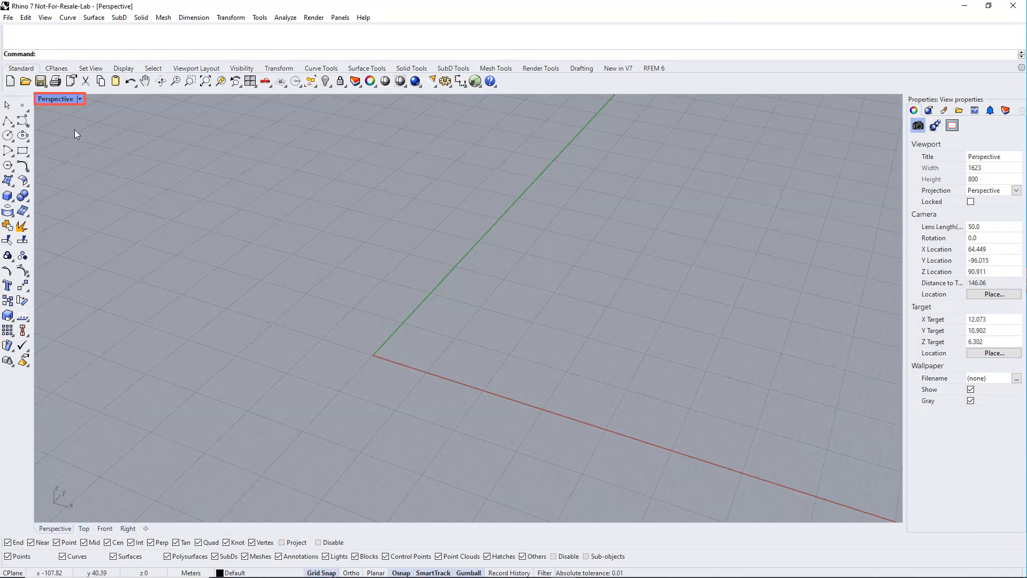
{"action": "left_click", "coordinate": [79, 100]}
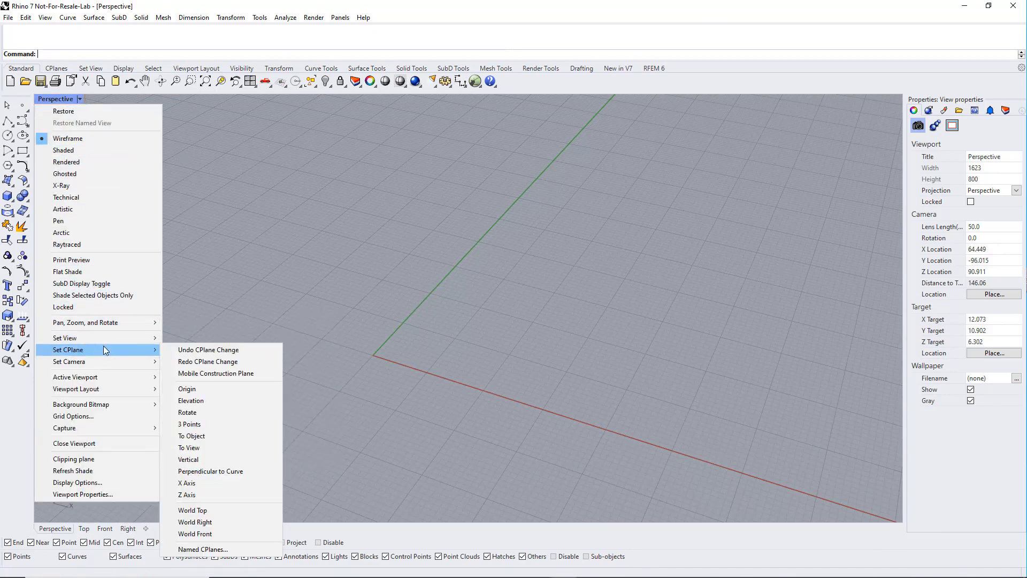
{"action": "mouse_move", "coordinate": [108, 362]}
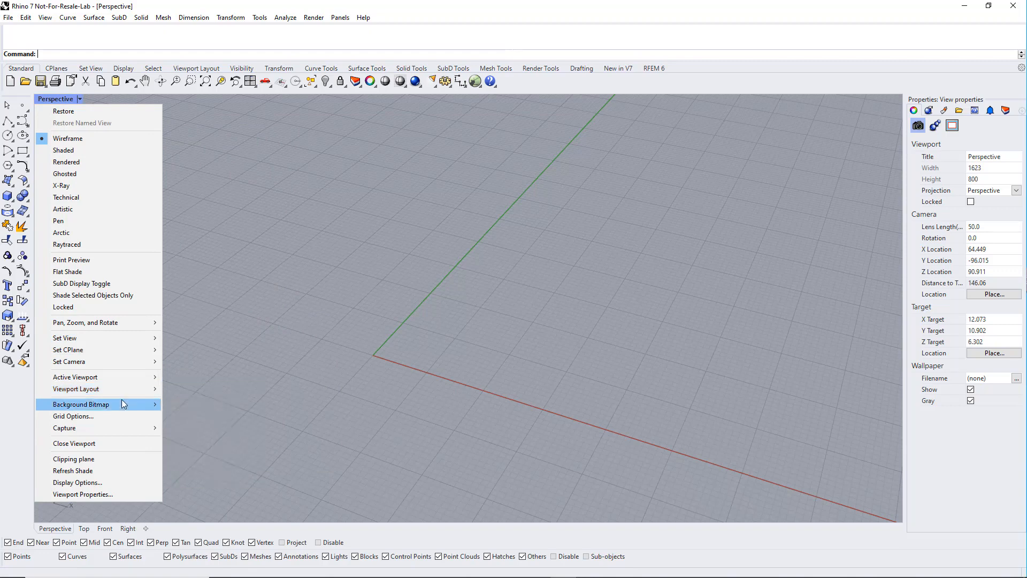
{"action": "left_click", "coordinate": [350, 331]}
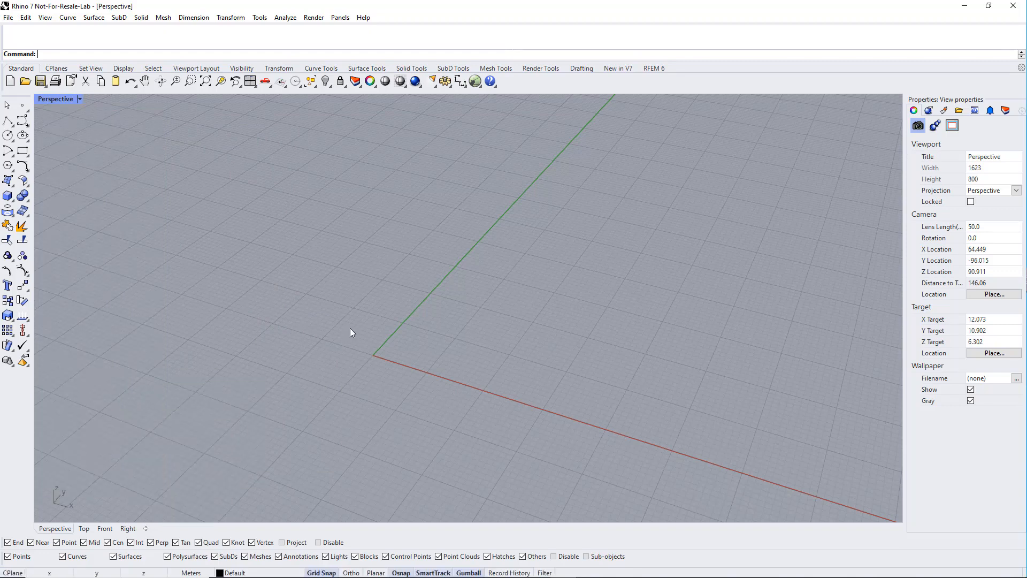
Launch Grasshopper from Rhino and close its getting-started tutorial browser
{"action": "type", "text": "Grasshopper"}
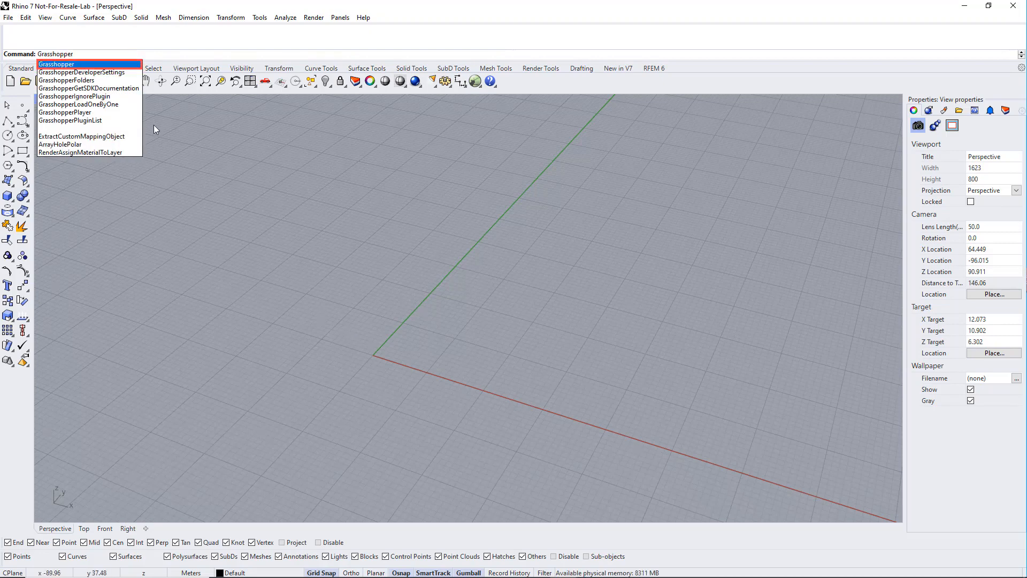
{"action": "left_click", "coordinate": [475, 82]}
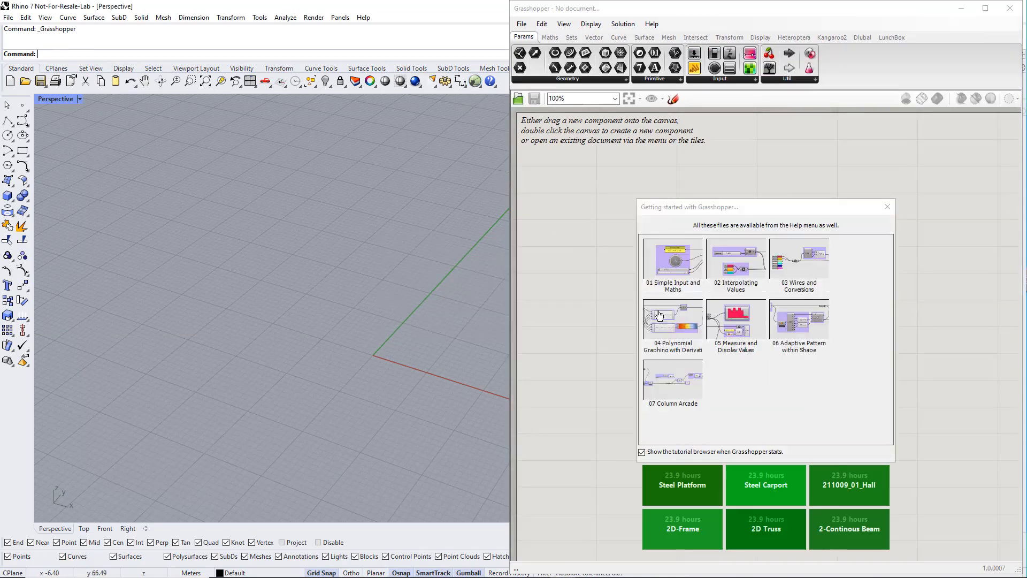
{"action": "left_click", "coordinate": [886, 207]}
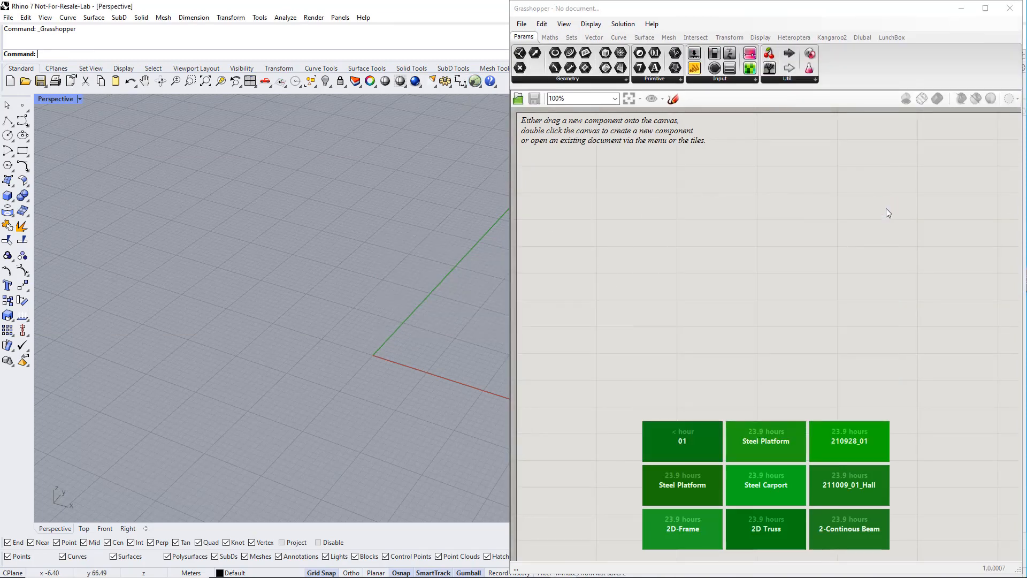
Arrange the windows side by side, with Grasshopper on the right half of the desktop and Rhino on the left
{"action": "left_click", "coordinate": [756, 284]}
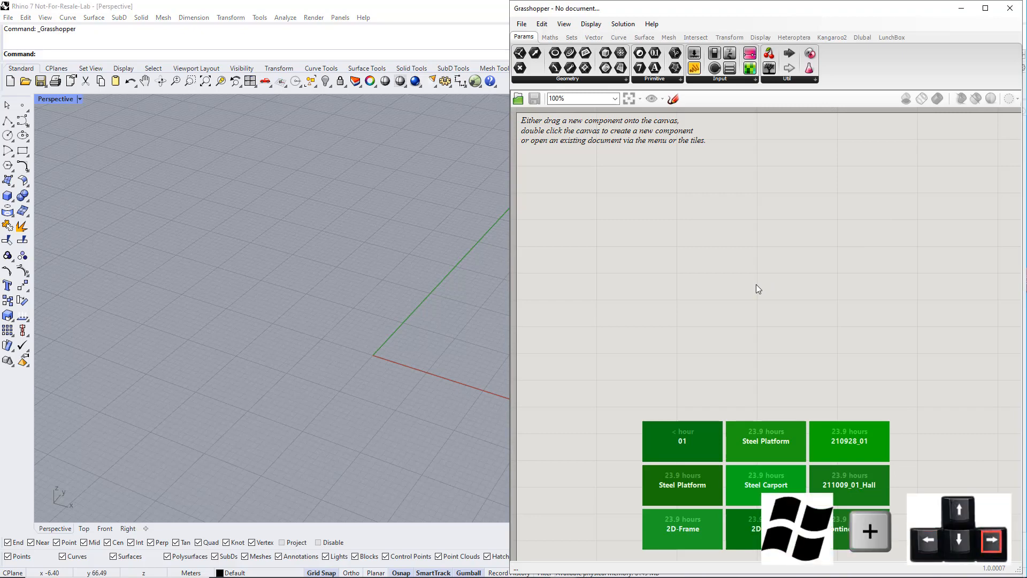
{"action": "key", "text": "super+Right"}
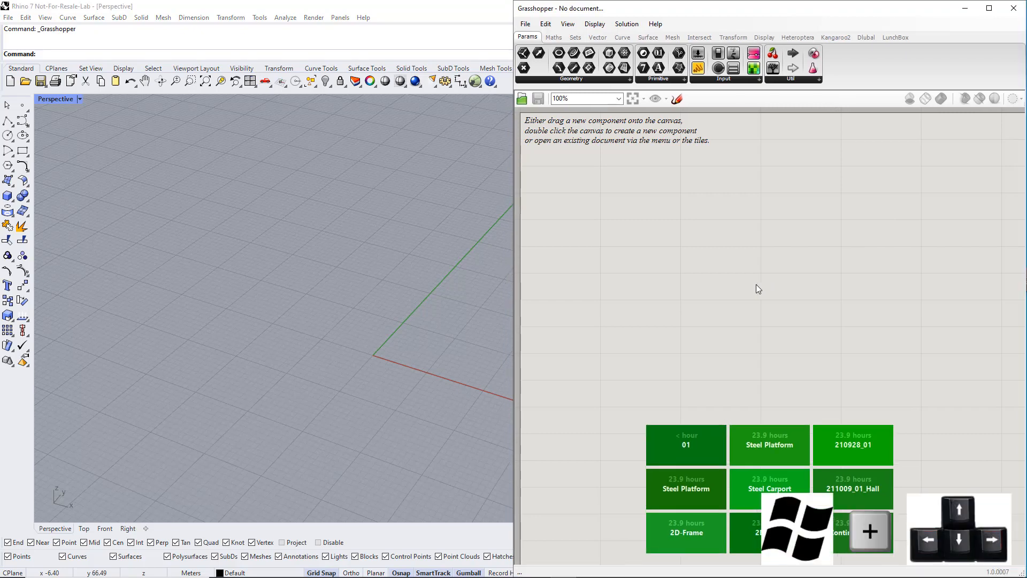
{"action": "left_click", "coordinate": [435, 342]}
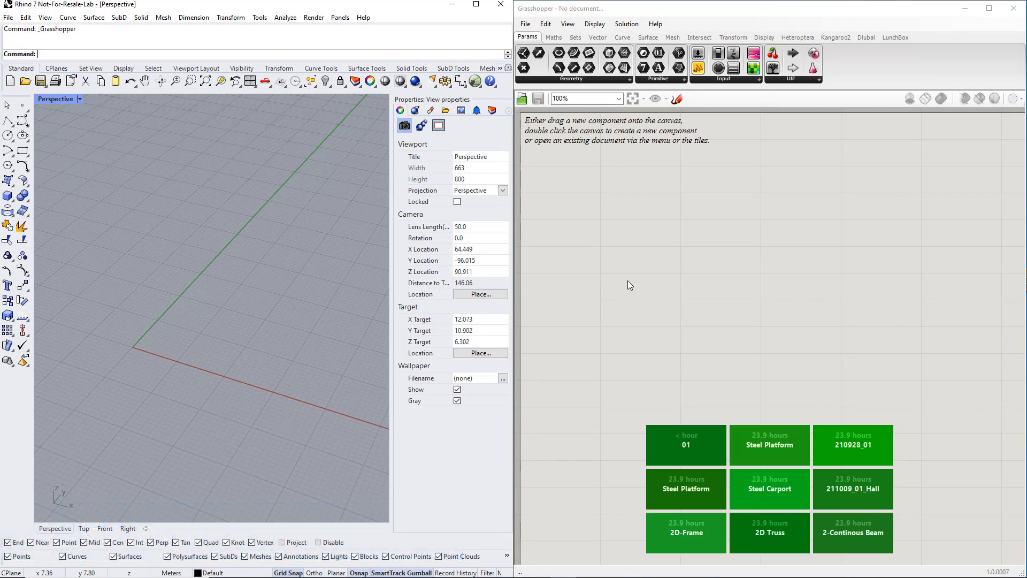
Place a Construct Point component from the Vector components on the Grasshopper canvas
{"action": "left_click", "coordinate": [599, 38]}
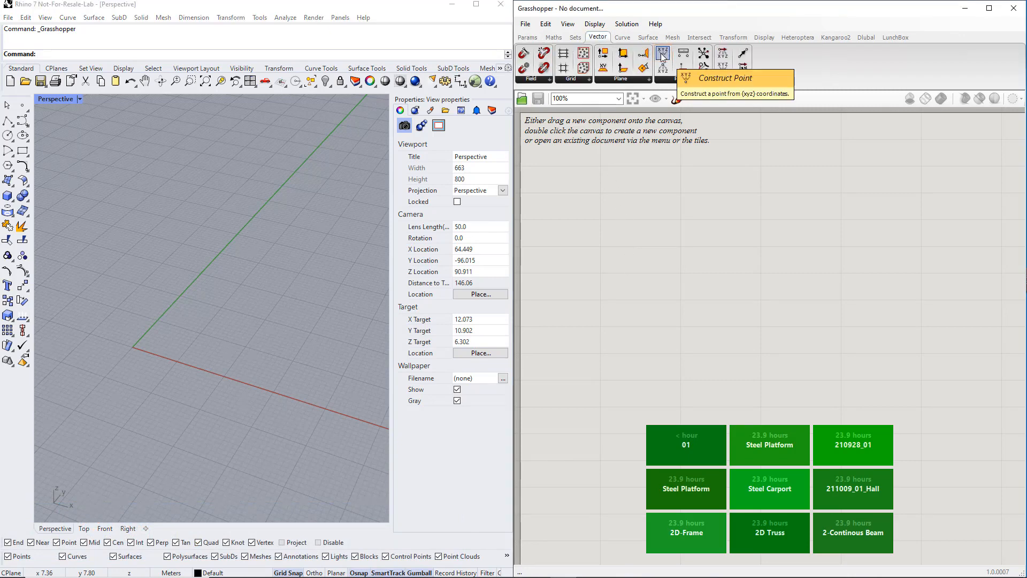
{"action": "left_click_drag", "start_coordinate": [662, 56], "coordinate": [711, 170]}
{"action": "left_click_drag", "start_coordinate": [775, 233], "coordinate": [777, 236]}
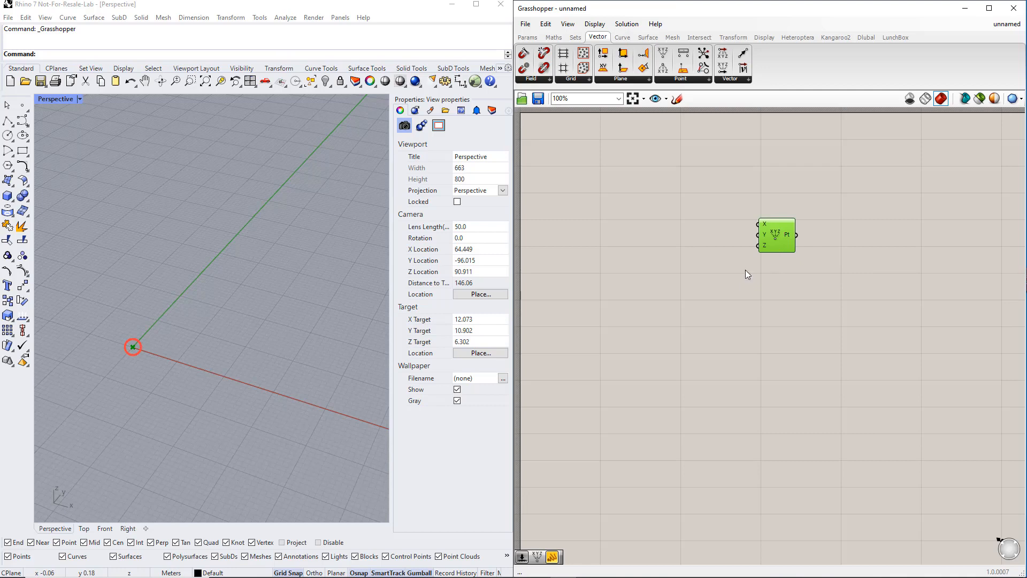
Delete the Construct Point component from the canvas
{"action": "left_click", "coordinate": [711, 300]}
{"action": "left_click", "coordinate": [781, 231]}
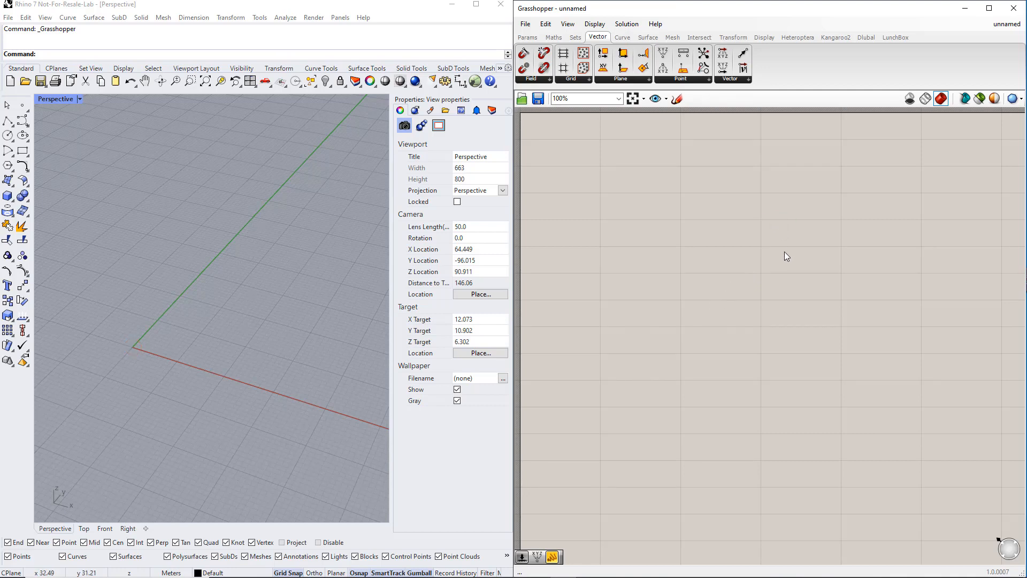
Find the Construct Point component with a canvas search for "construct point" and place it on the canvas
{"action": "scroll", "coordinate": [786, 256], "scroll_direction": "down", "scroll_amount": 1}
{"action": "right_click_drag", "start_coordinate": [781, 274], "coordinate": [772, 279]}
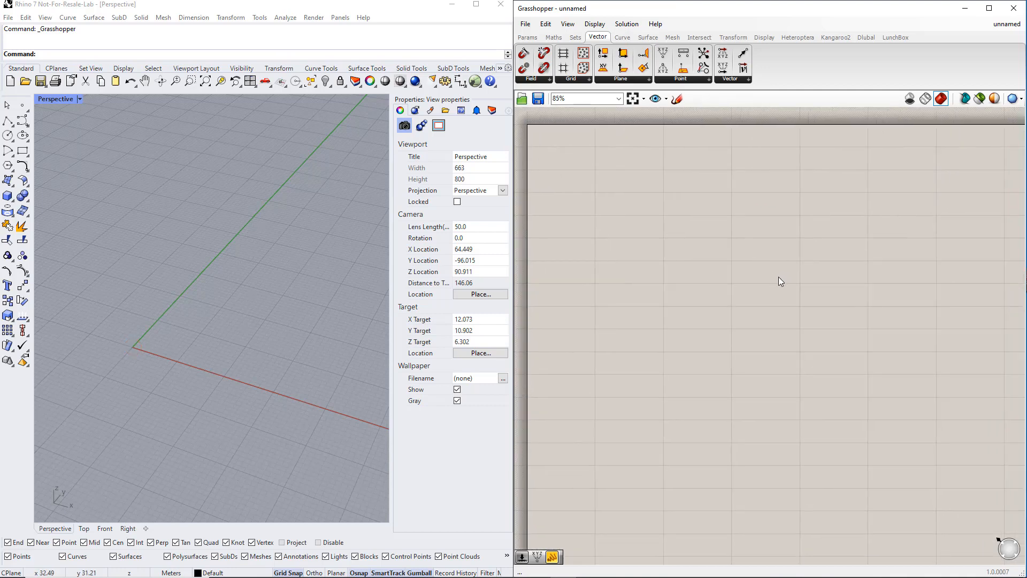
{"action": "double_click", "coordinate": [769, 280]}
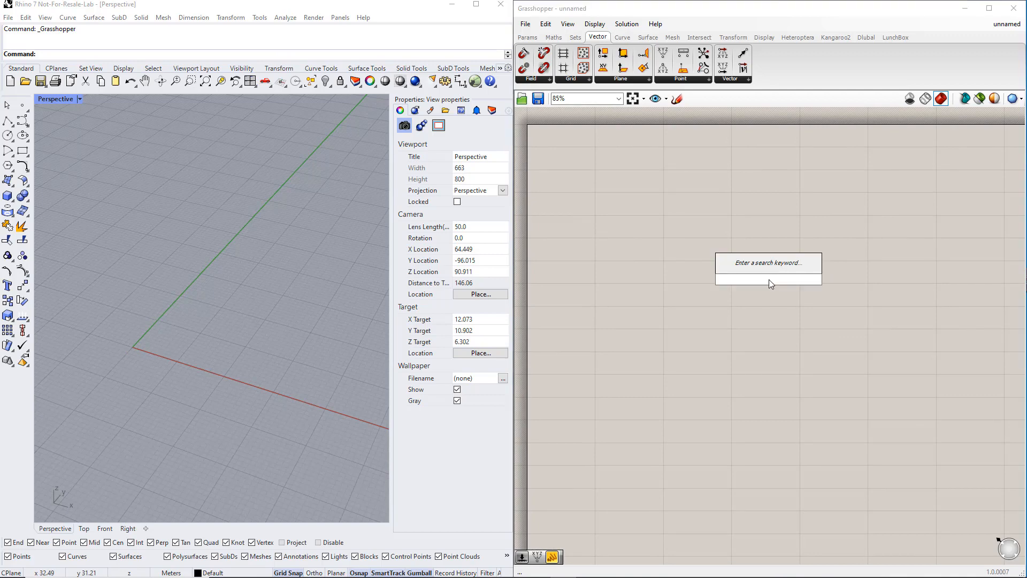
{"action": "type", "text": "cons"}
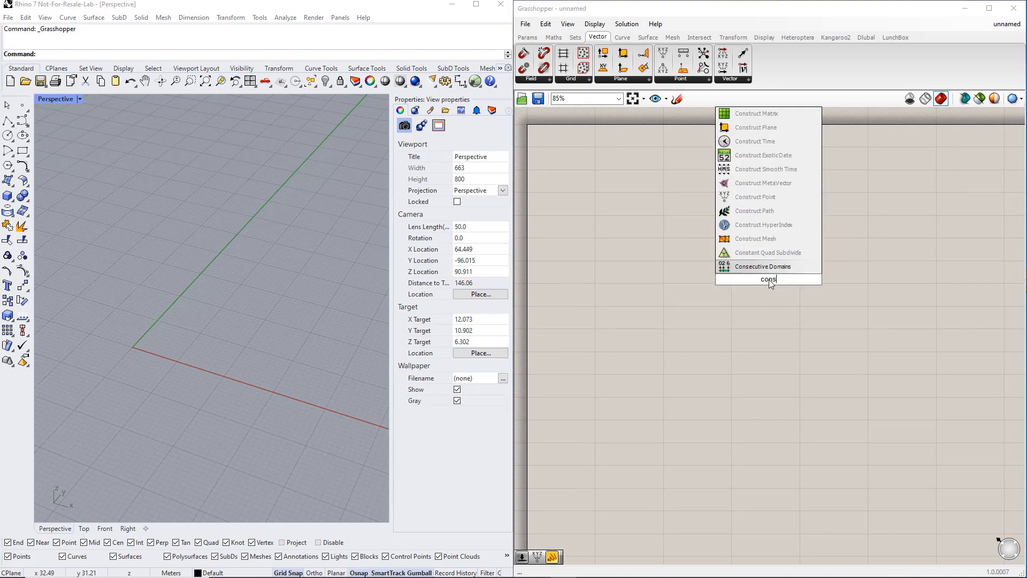
{"action": "type", "text": "truct point"}
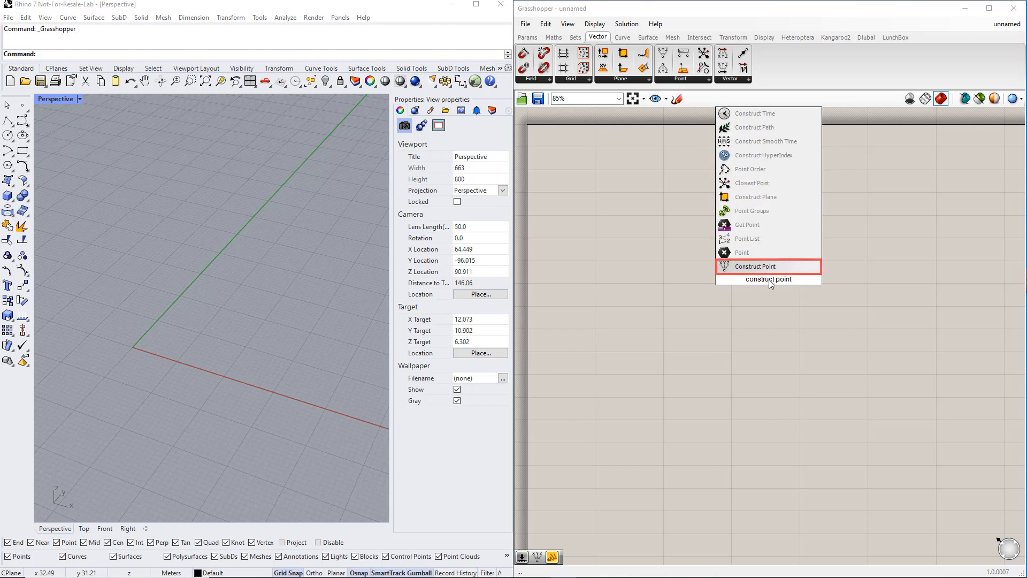
{"action": "key", "text": "Return"}
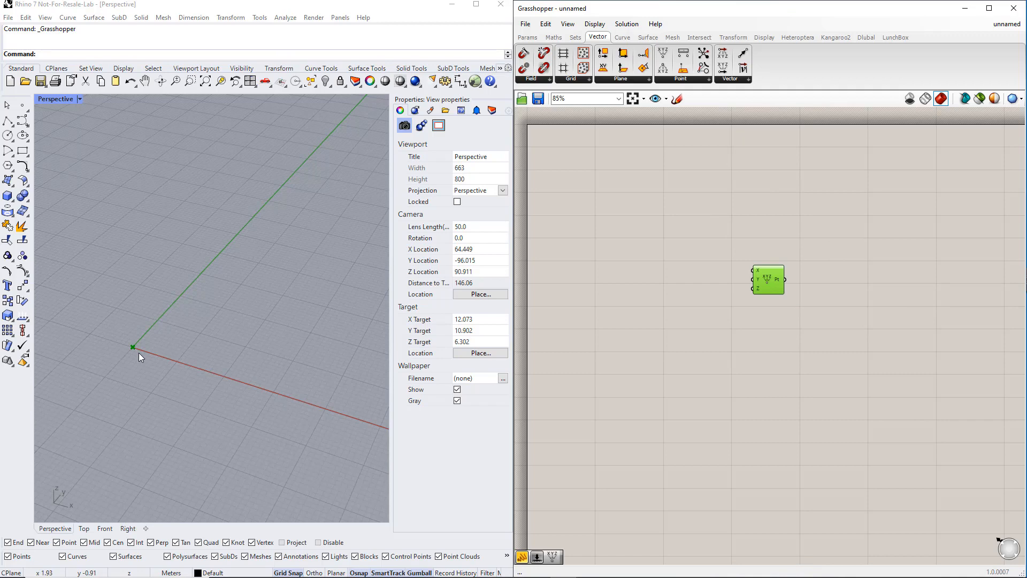
Wire a temporary Panel to the Construct Point output to check the point's coordinates, and delete the Panel
{"action": "left_click", "coordinate": [530, 40]}
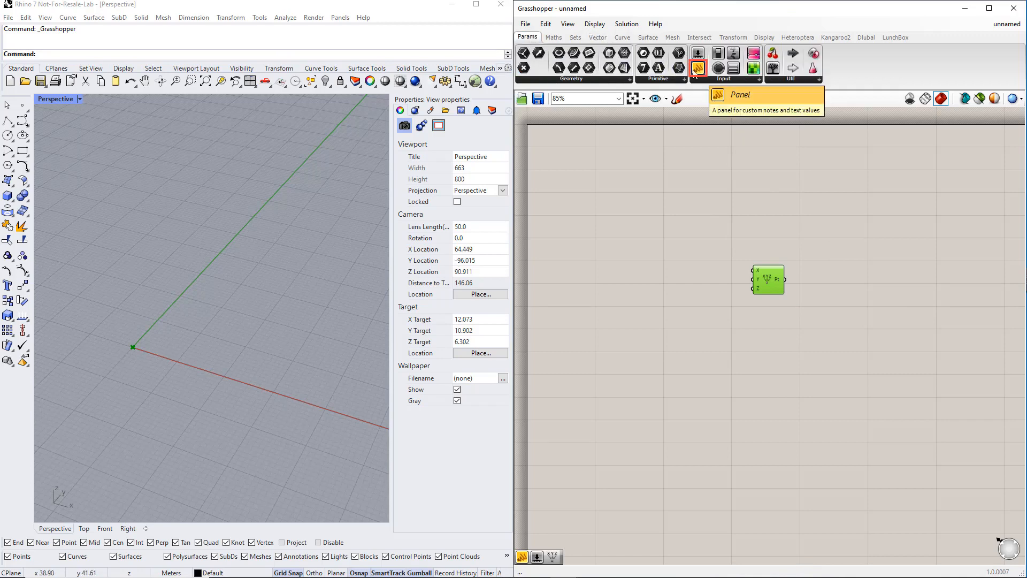
{"action": "left_click_drag", "start_coordinate": [695, 69], "coordinate": [832, 232]}
{"action": "left_click_drag", "start_coordinate": [784, 280], "coordinate": [817, 232]}
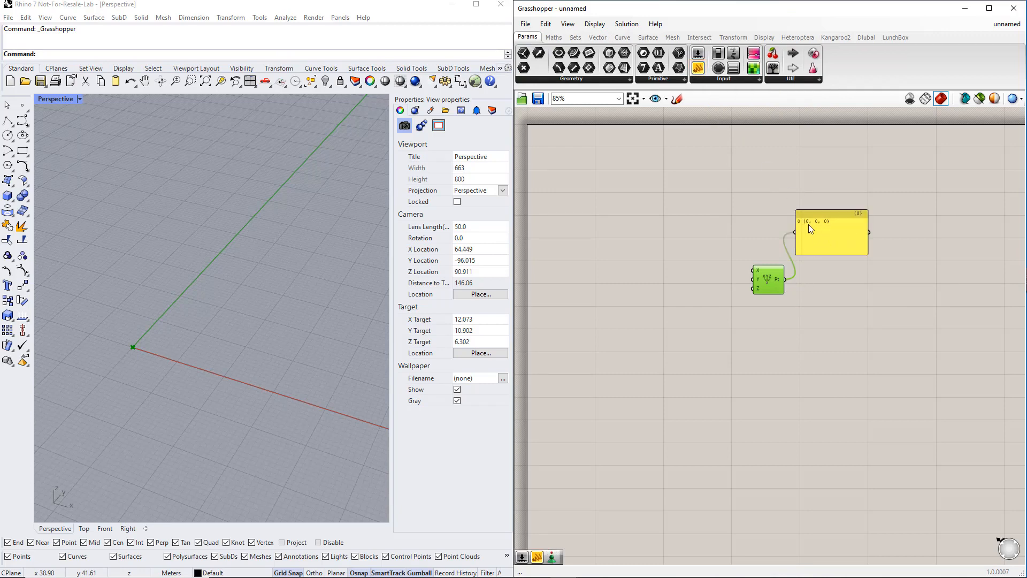
{"action": "left_click", "coordinate": [829, 217]}
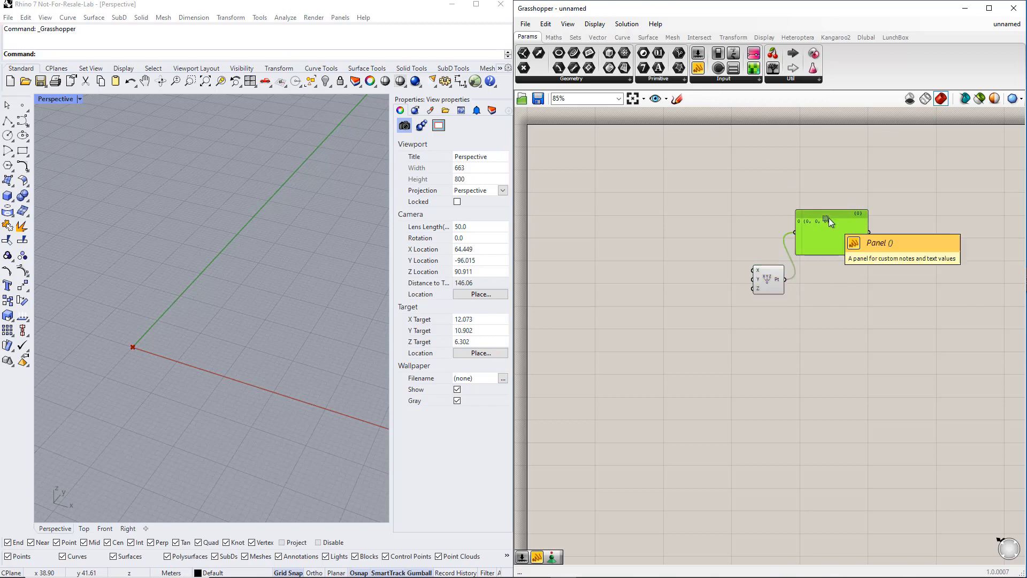
{"action": "key", "text": "Delete"}
Duplicate the Construct Point component twice, placing the two copies one below the other under the original
{"action": "key", "text": "ctrl+c"}
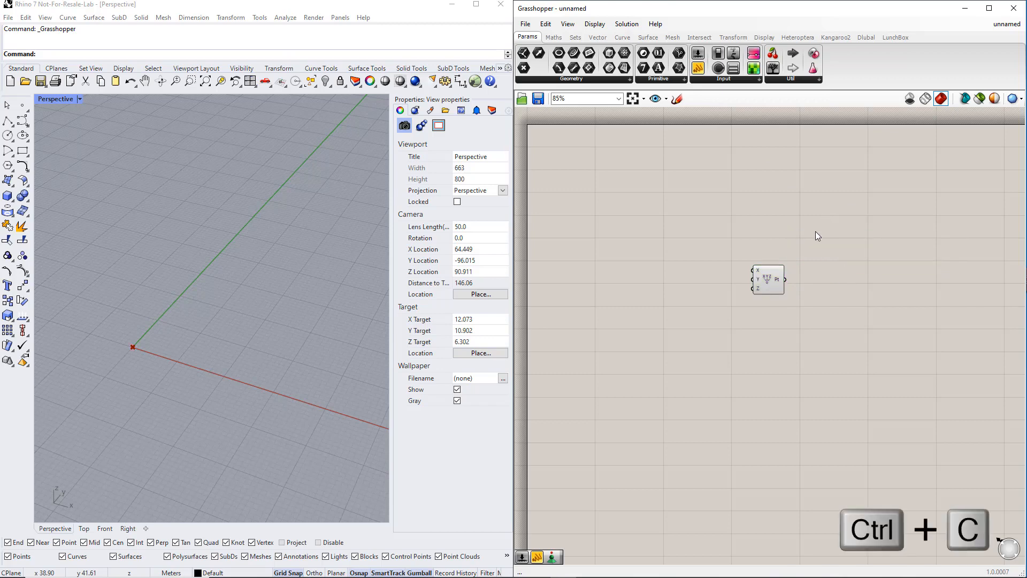
{"action": "key", "text": "ctrl+v"}
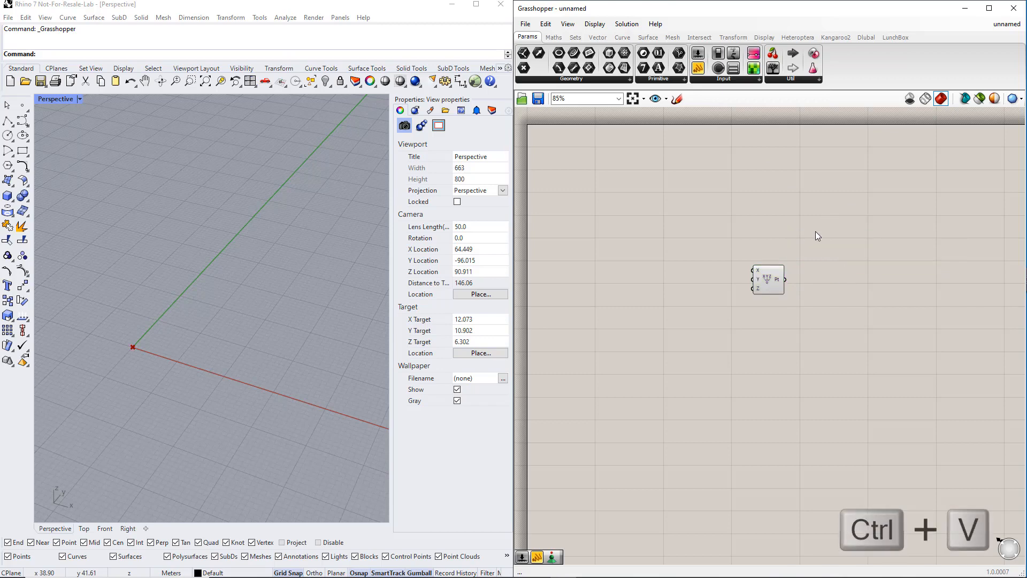
{"action": "left_click", "coordinate": [772, 281], "text": "alt"}
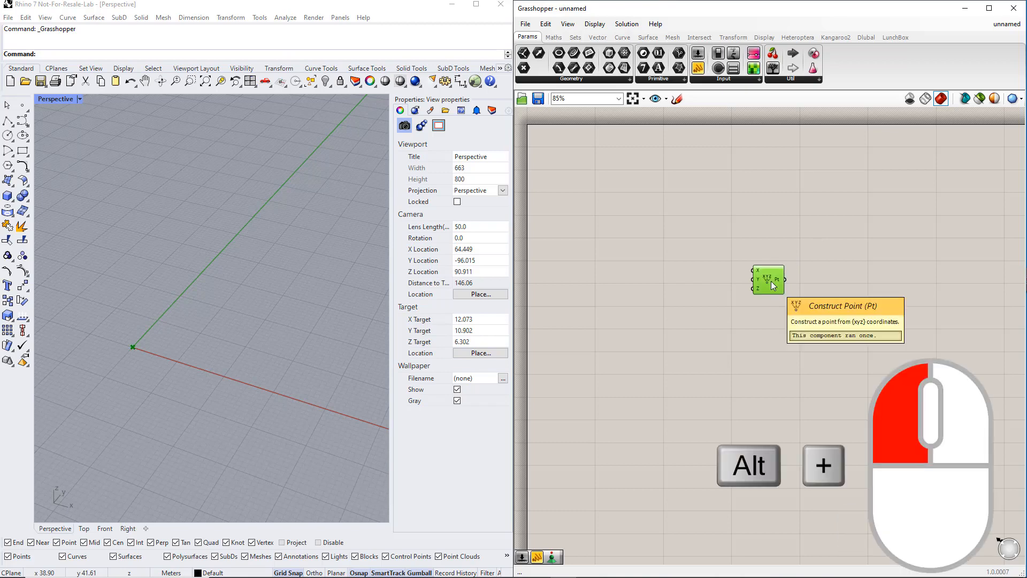
{"action": "left_click_drag", "start_coordinate": [772, 281], "coordinate": [773, 341], "text": "alt"}
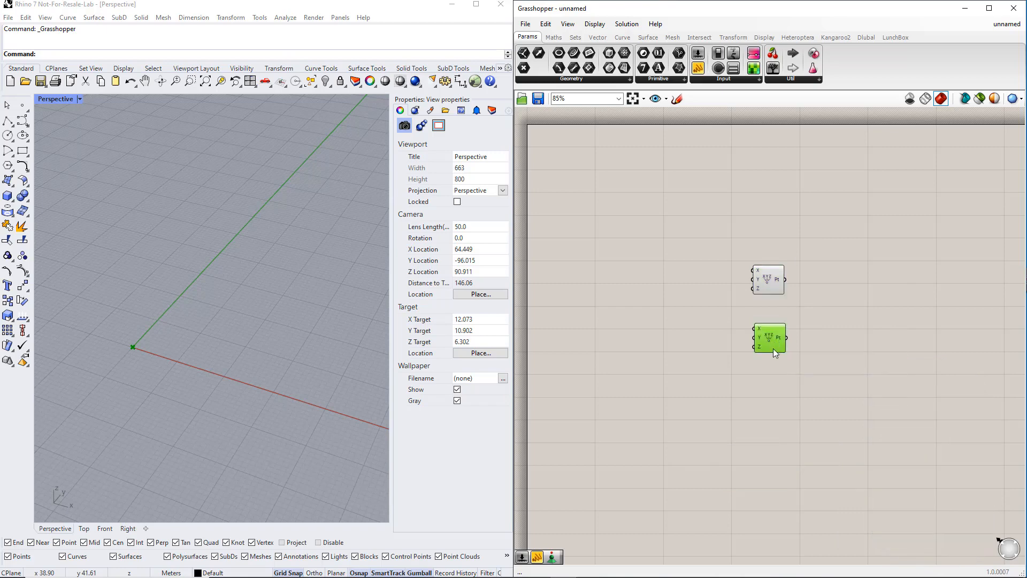
{"action": "left_click_drag", "start_coordinate": [778, 377], "coordinate": [774, 411], "text": "alt"}
{"action": "left_click", "coordinate": [771, 345]}
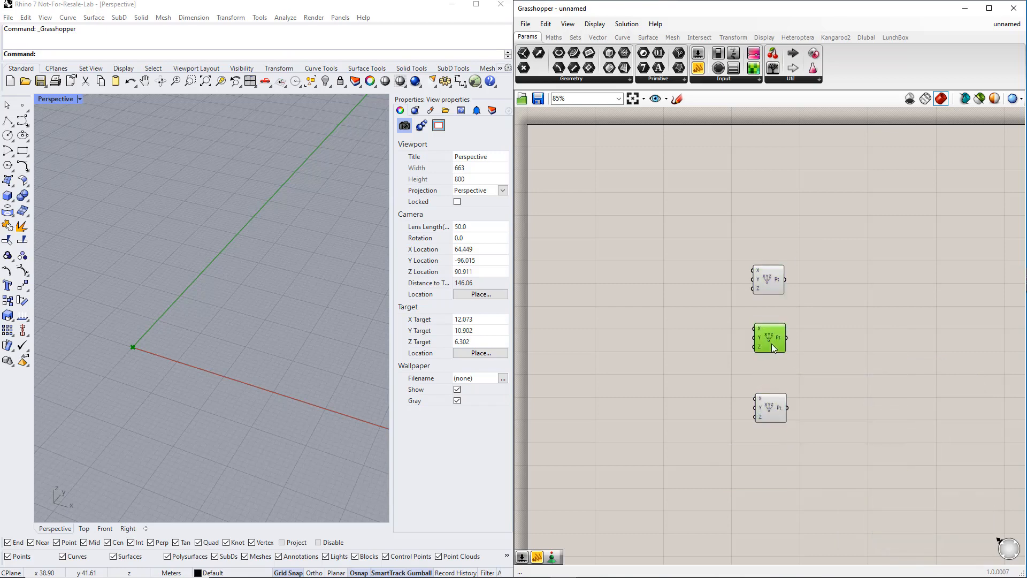
{"action": "left_click", "coordinate": [725, 330]}
Add a Number Slider beside the middle Construct Point and connect it to that component's X input
{"action": "left_click", "coordinate": [733, 81]}
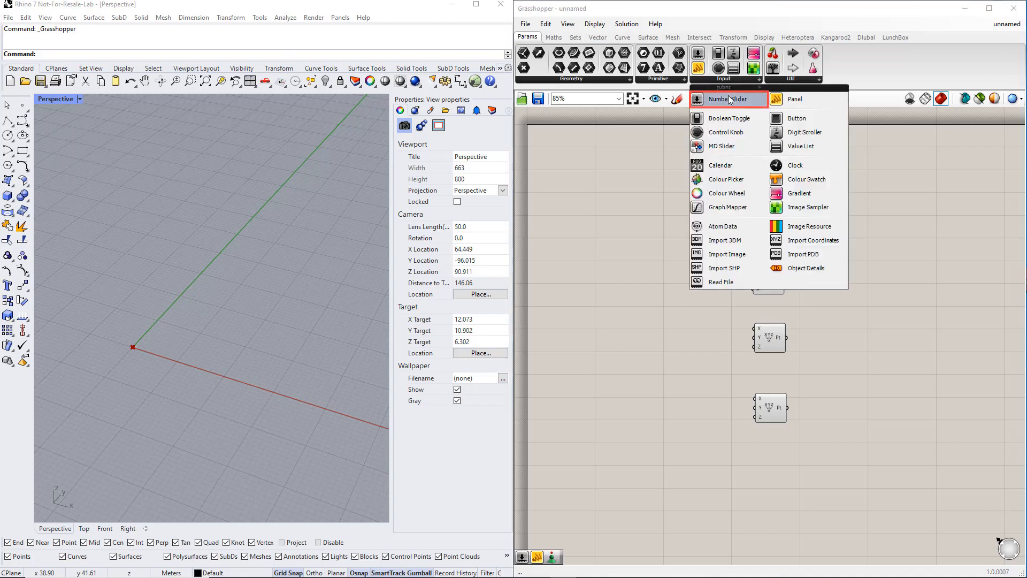
{"action": "double_click", "coordinate": [666, 324]}
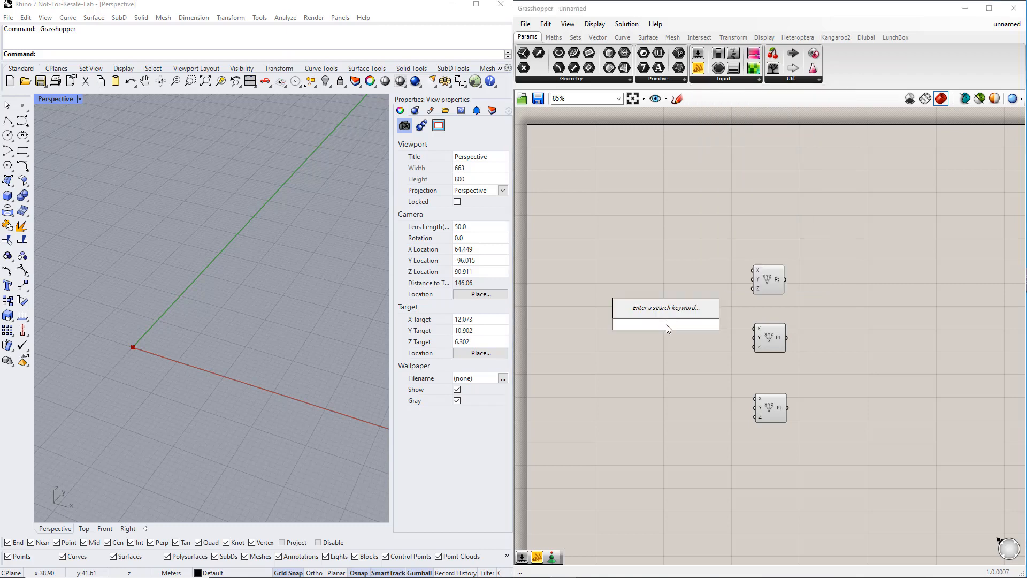
{"action": "type", "text": "m"}
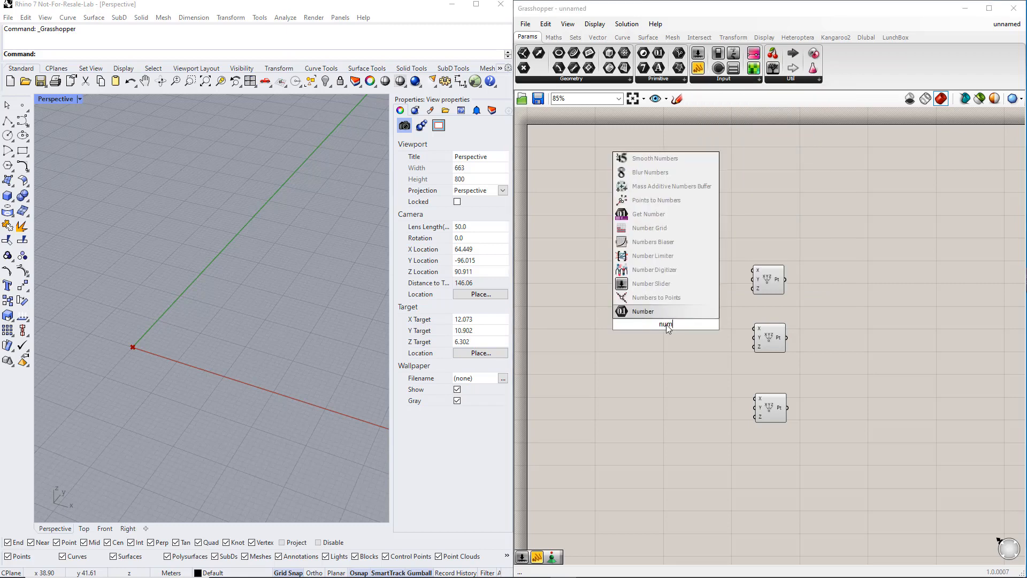
{"action": "type", "text": "ber slider"}
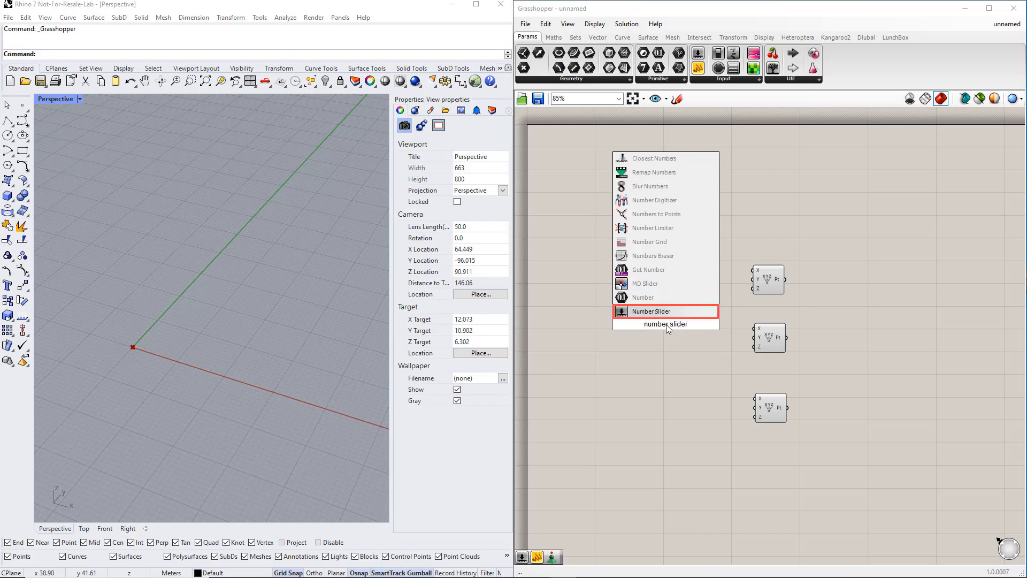
{"action": "key", "text": "Return"}
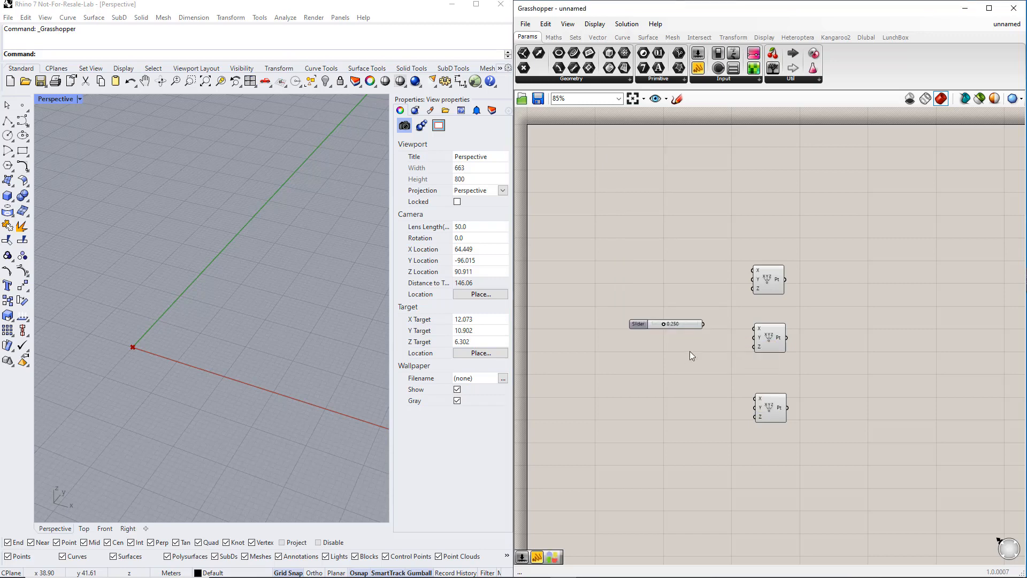
{"action": "left_click_drag", "start_coordinate": [704, 323], "coordinate": [754, 328]}
{"action": "left_click_drag", "start_coordinate": [682, 323], "coordinate": [686, 327]}
{"action": "left_click", "coordinate": [686, 350]}
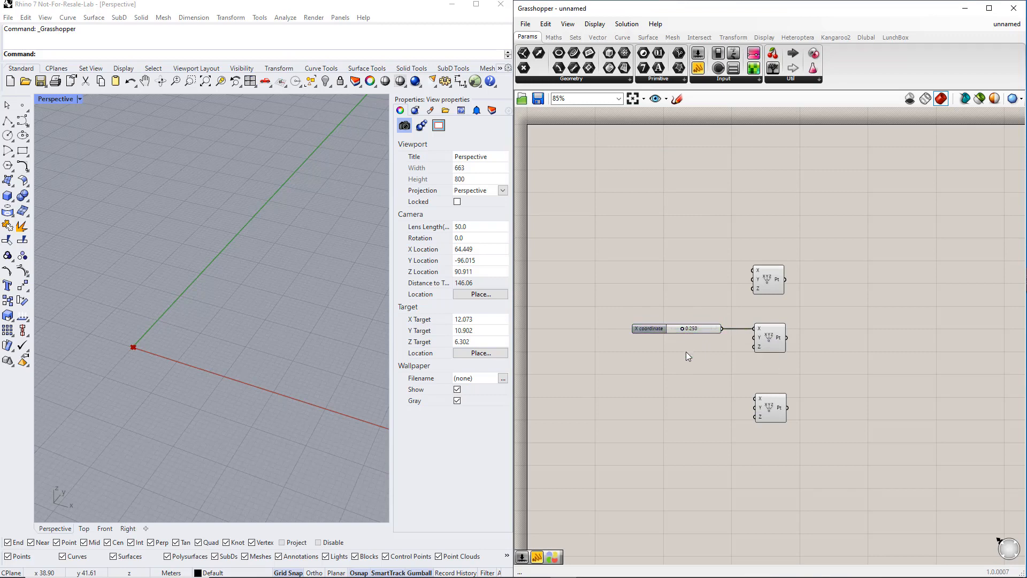
Set the slider's numeric domain to a minimum of 1 and a maximum of 10
{"action": "double_click", "coordinate": [652, 329]}
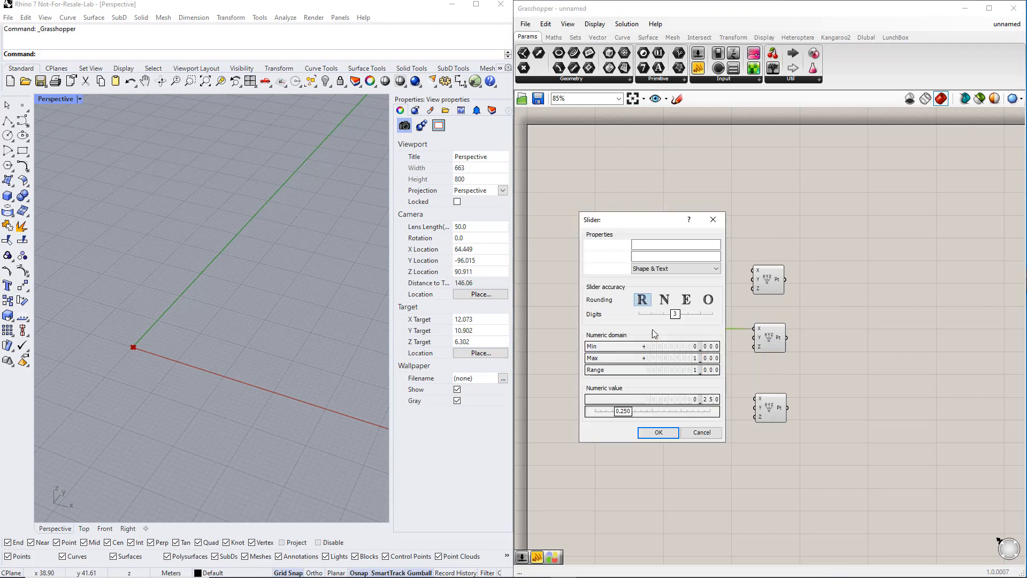
{"action": "double_click", "coordinate": [675, 348]}
{"action": "type", "text": "1"}
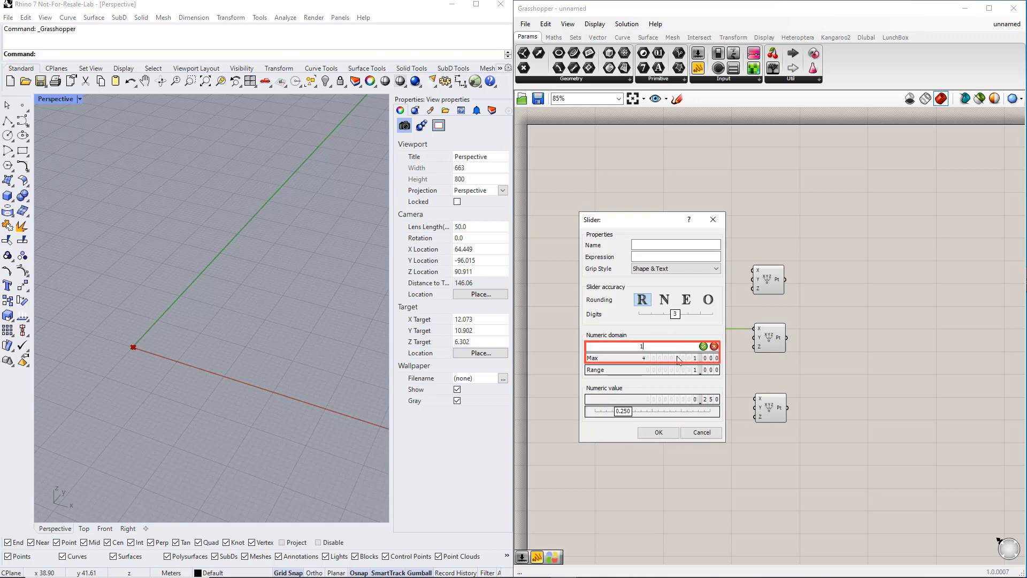
{"action": "left_click", "coordinate": [703, 346]}
{"action": "double_click", "coordinate": [675, 358]}
{"action": "type", "text": "10"}
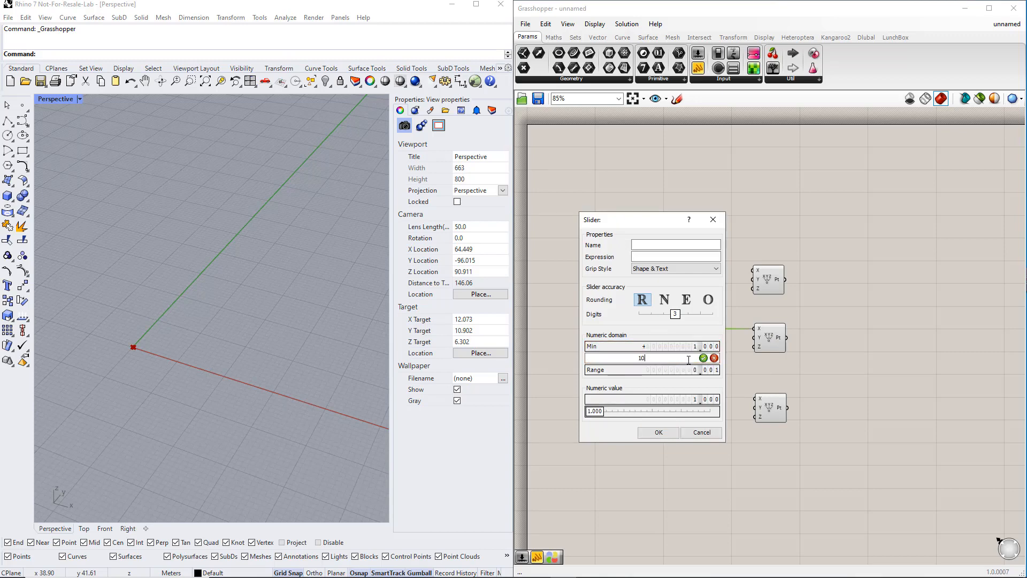
{"action": "left_click", "coordinate": [704, 360]}
Name the slider First Span, try integer rounding (N), return the rounding to R, and accept the slider settings
{"action": "left_click", "coordinate": [650, 245]}
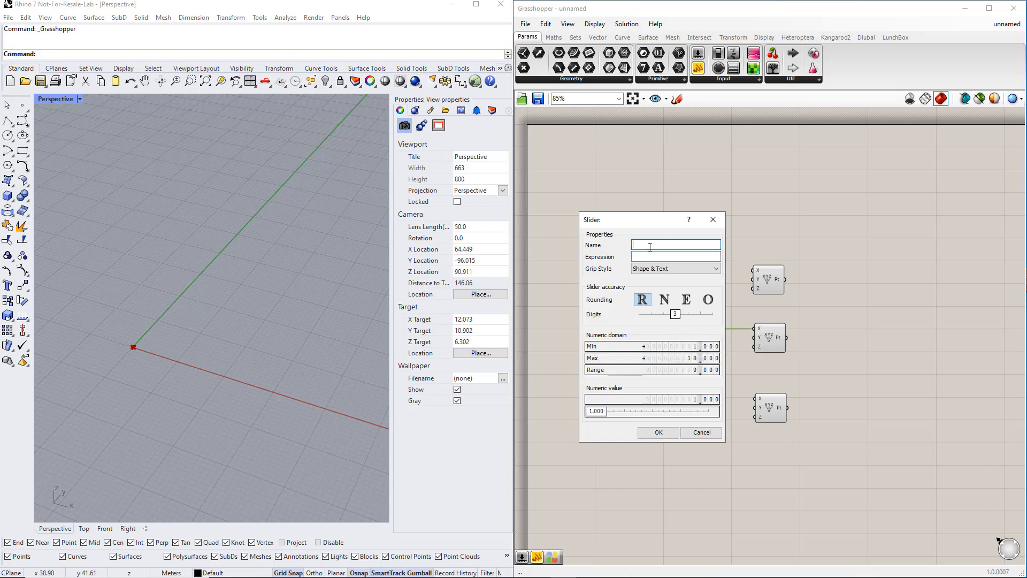
{"action": "type", "text": "F"}
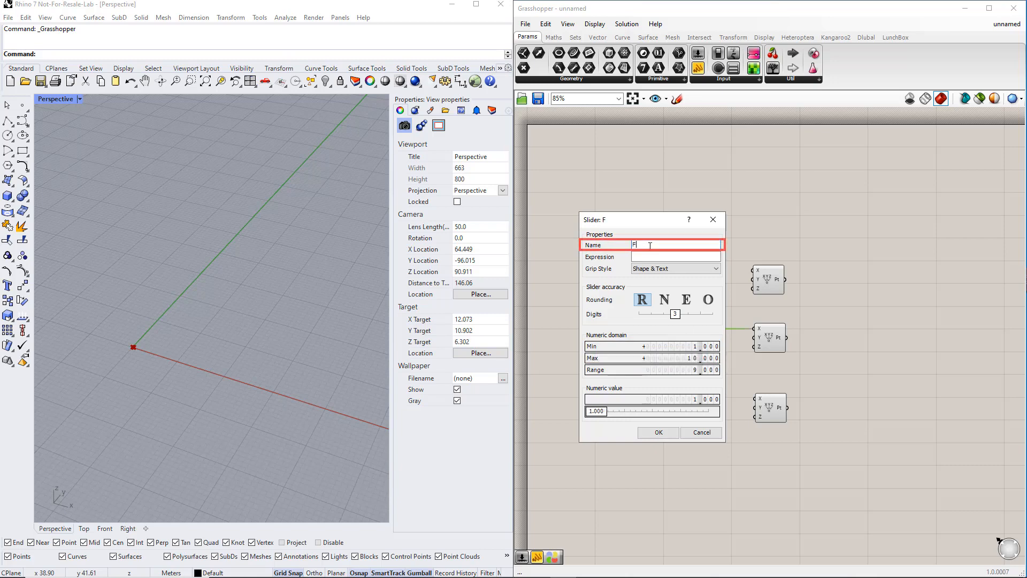
{"action": "type", "text": "irst S"}
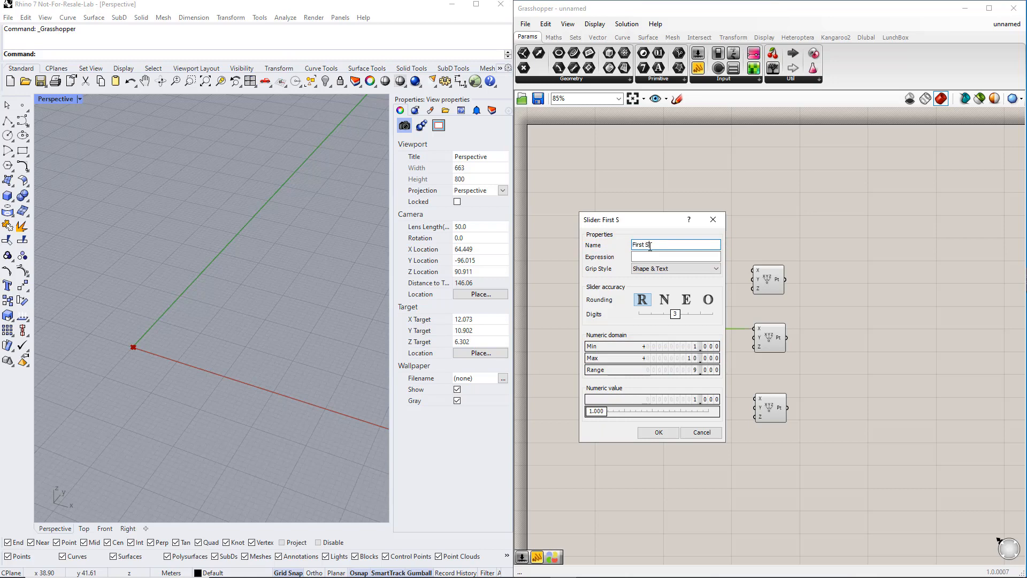
{"action": "type", "text": "pan"}
{"action": "left_click", "coordinate": [658, 301]}
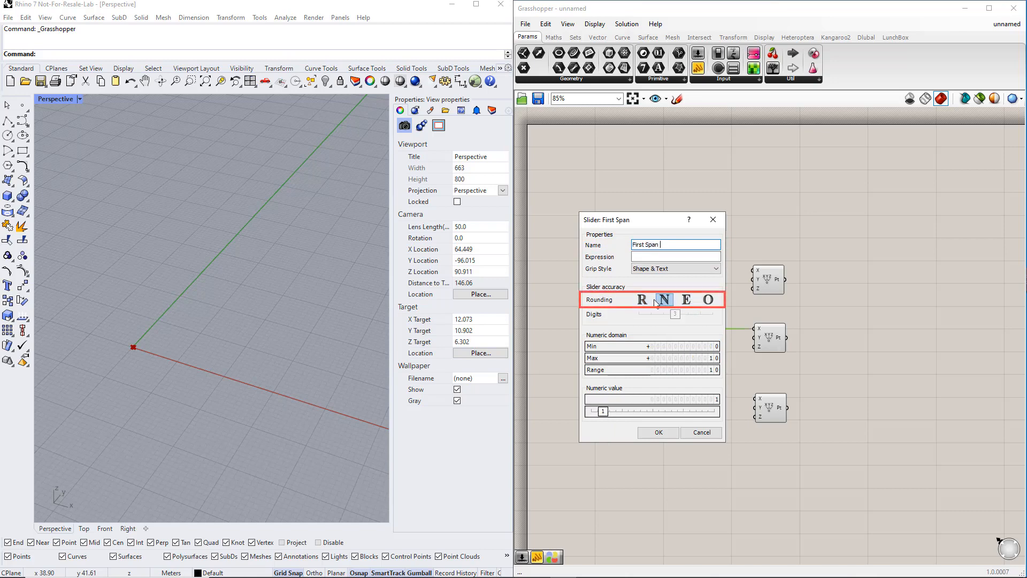
{"action": "left_click", "coordinate": [642, 299]}
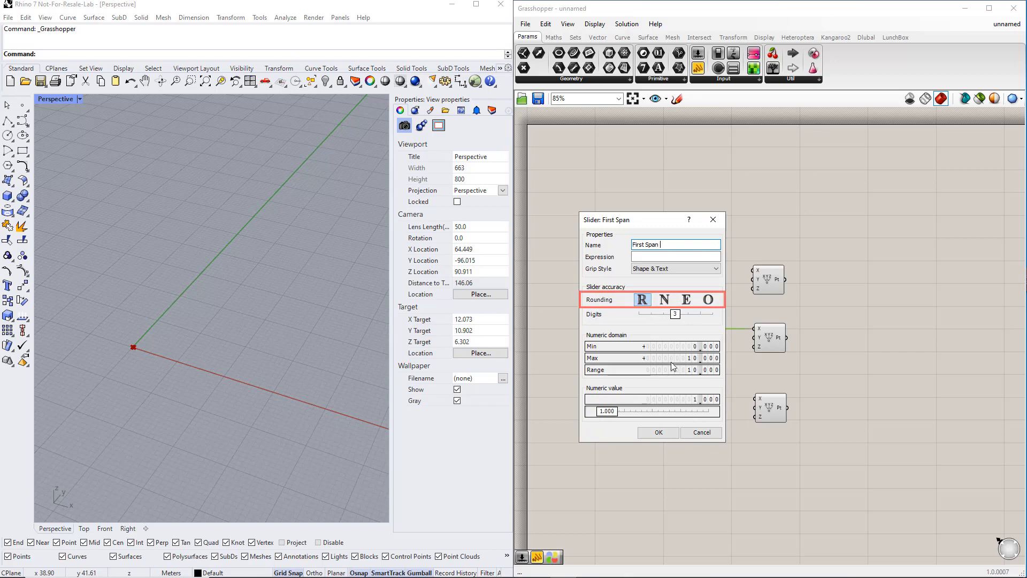
{"action": "left_click", "coordinate": [657, 436]}
{"action": "left_click", "coordinate": [691, 424]}
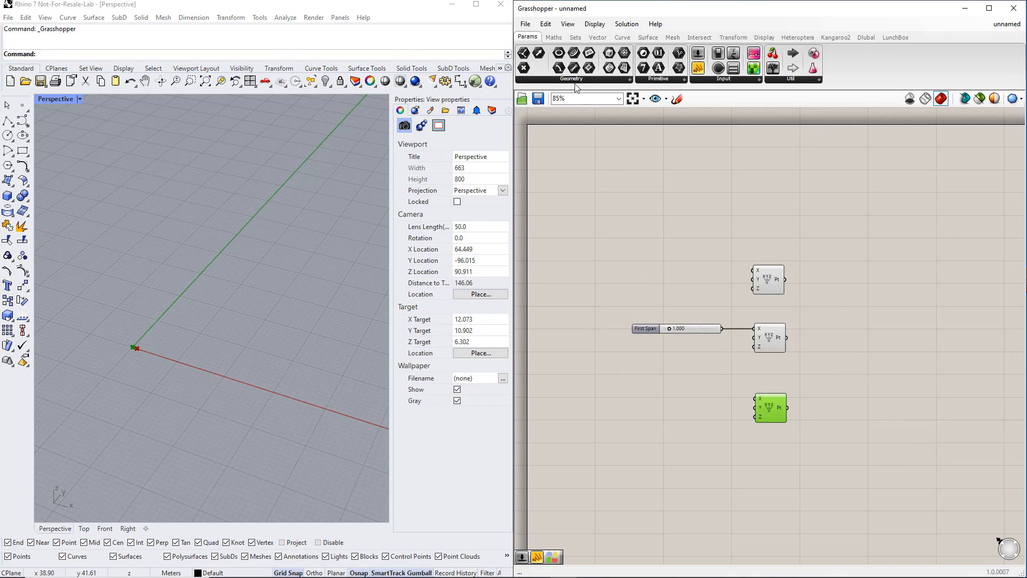
Place an Expression component from the Maths script components beside the lowest Construct Point
{"action": "left_click", "coordinate": [554, 37]}
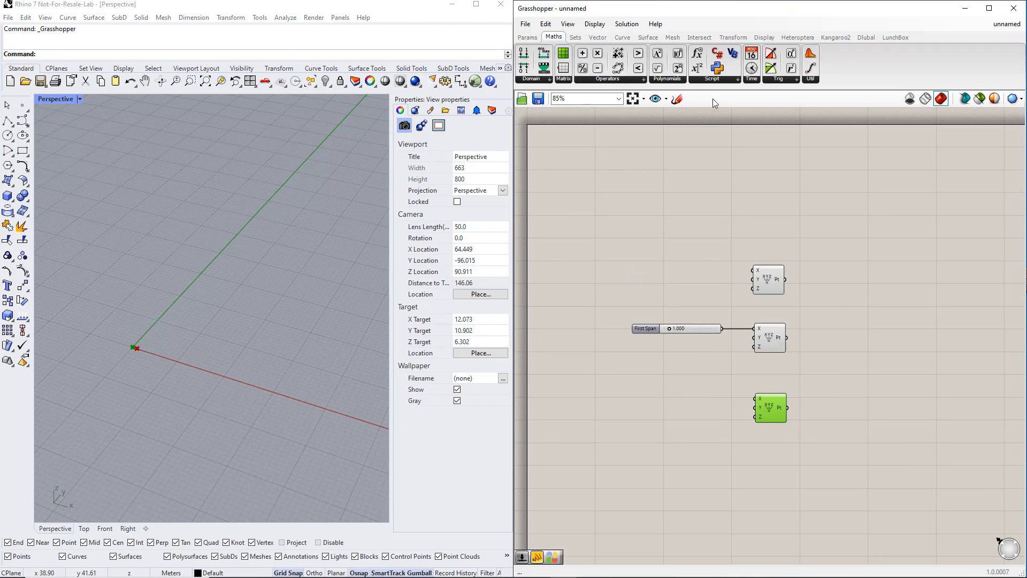
{"action": "left_click", "coordinate": [719, 79]}
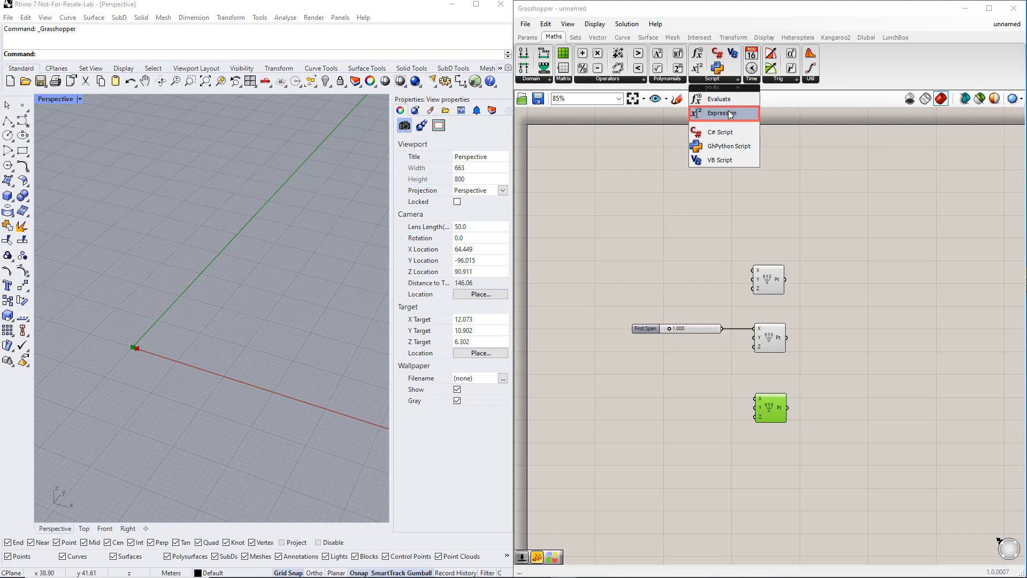
{"action": "left_click_drag", "start_coordinate": [730, 115], "coordinate": [711, 379]}
{"action": "left_click_drag", "start_coordinate": [669, 408], "coordinate": [665, 413]}
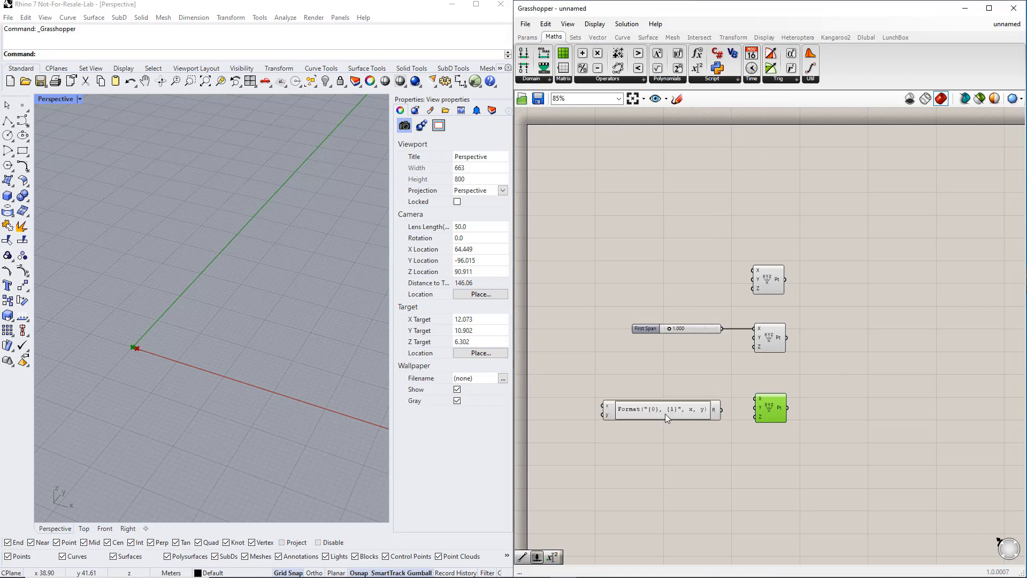
Set the Expression component's formula to x+y and connect its result to the X input of the lowest Construct Point
{"action": "double_click", "coordinate": [666, 413]}
{"action": "left_click", "coordinate": [676, 422]}
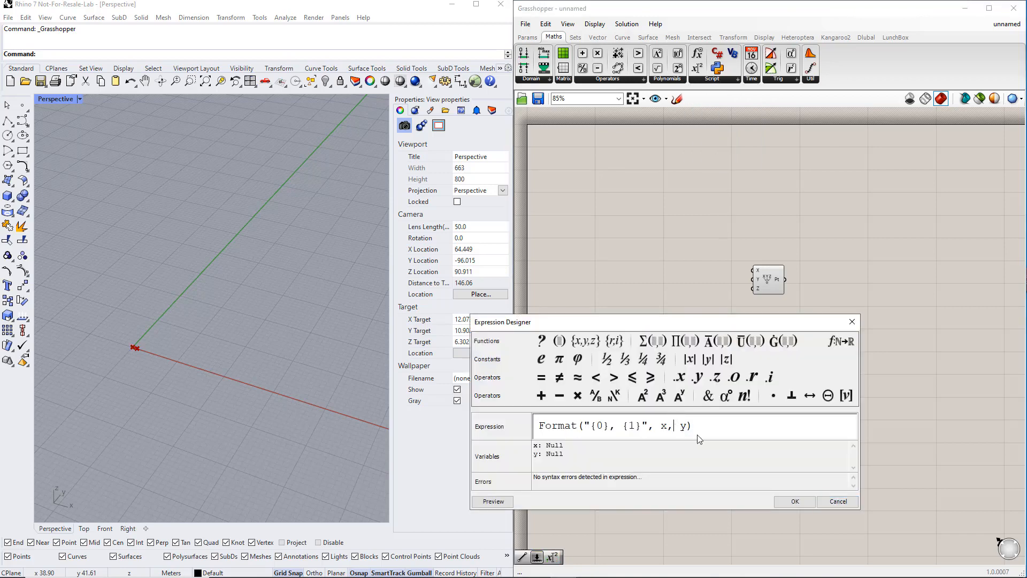
{"action": "double_click", "coordinate": [696, 427]}
{"action": "left_click_drag", "start_coordinate": [697, 427], "coordinate": [556, 423]}
{"action": "type", "text": "x+y"}
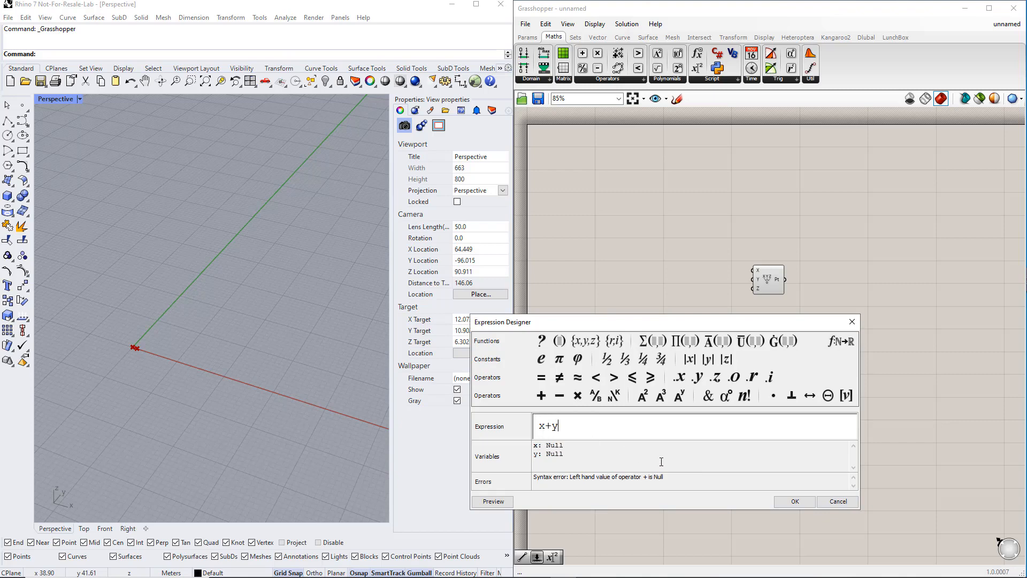
{"action": "left_click", "coordinate": [781, 503]}
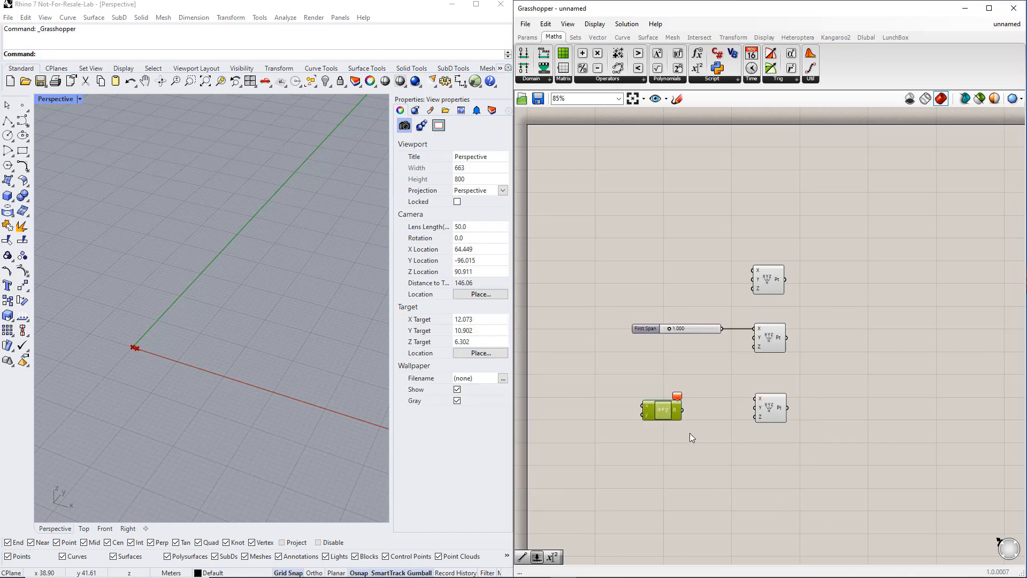
{"action": "left_click_drag", "start_coordinate": [683, 411], "coordinate": [714, 399]}
{"action": "left_click", "coordinate": [715, 439]}
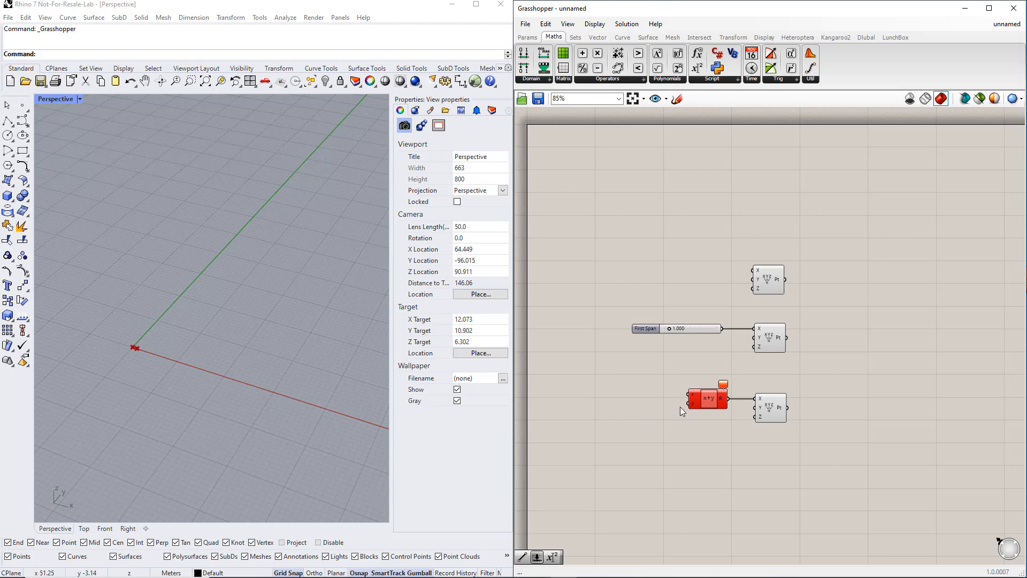
Add a number slider ranging from 0 to 10 beside the Expression component and name it Second Span
{"action": "double_click", "coordinate": [624, 404]}
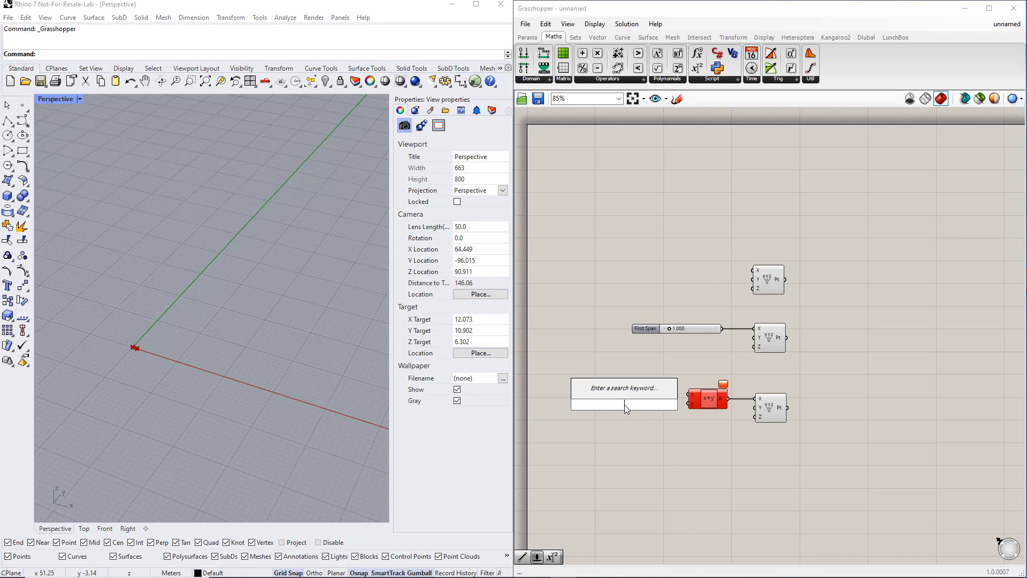
{"action": "type", "text": "0<10"}
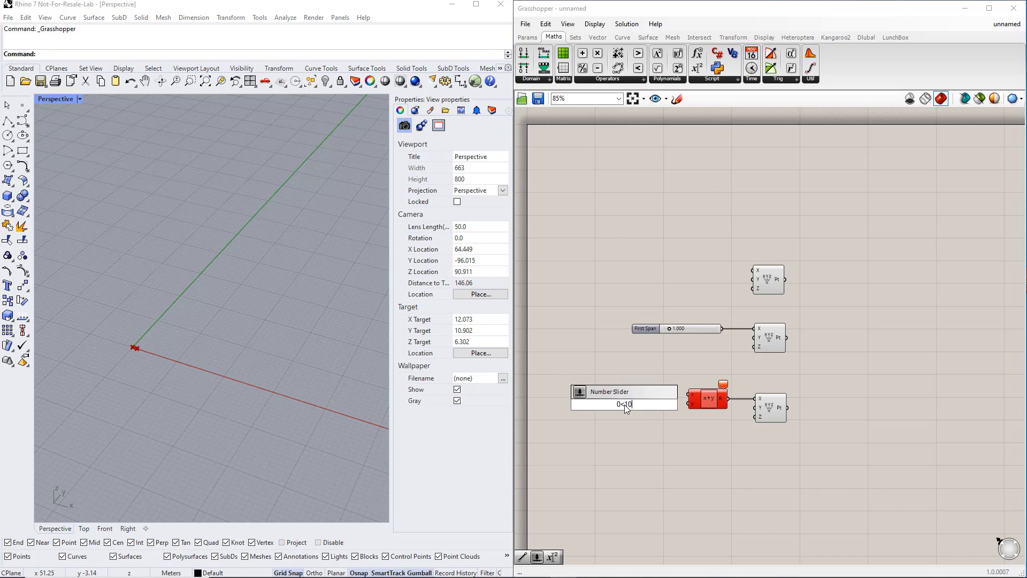
{"action": "key", "text": "Return"}
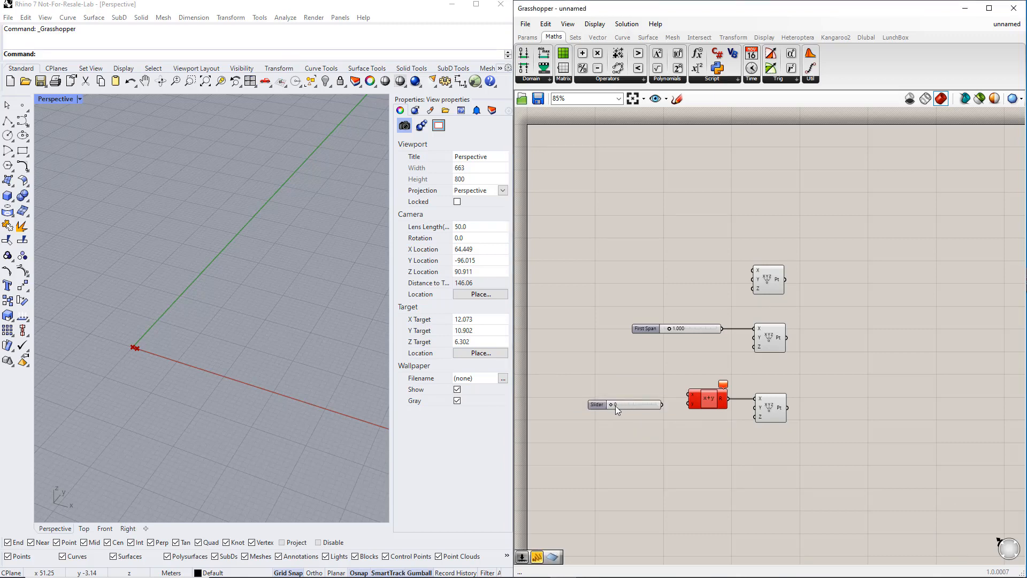
{"action": "double_click", "coordinate": [604, 406]}
{"action": "double_click", "coordinate": [607, 323]}
{"action": "type", "text": "S"}
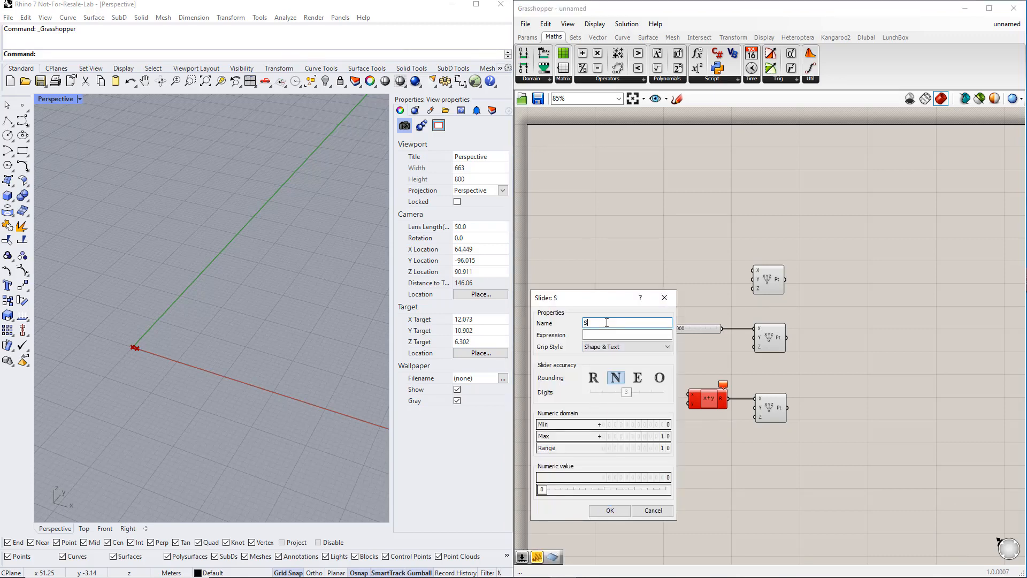
{"action": "type", "text": "econd Span"}
{"action": "left_click", "coordinate": [609, 509]}
Connect the First Span slider to the Expression's x input and Second Span to y, and set Second Span to 4
{"action": "scroll", "coordinate": [689, 414], "scroll_direction": "up", "scroll_amount": 7}
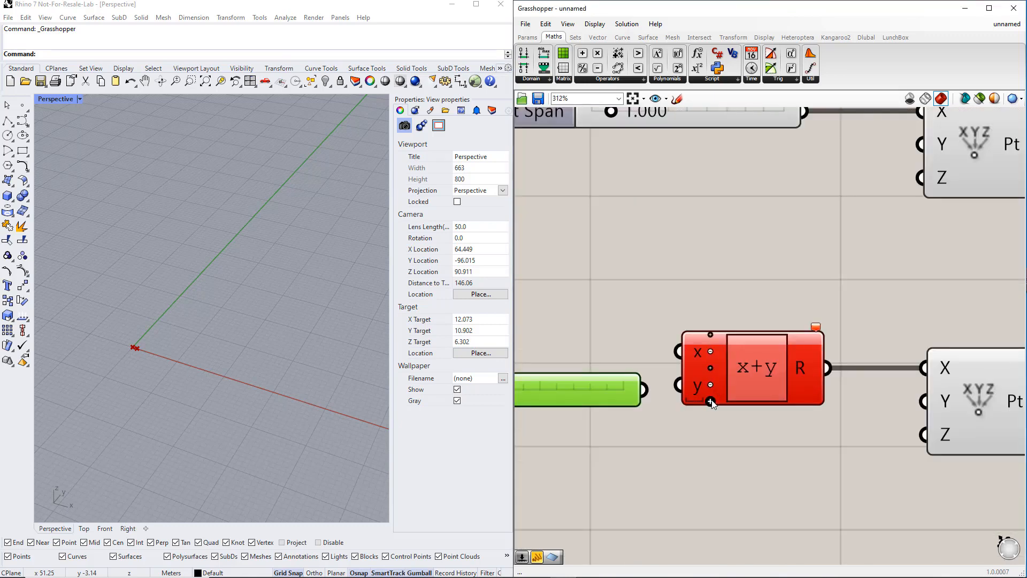
{"action": "scroll", "coordinate": [704, 422], "scroll_direction": "down", "scroll_amount": 3}
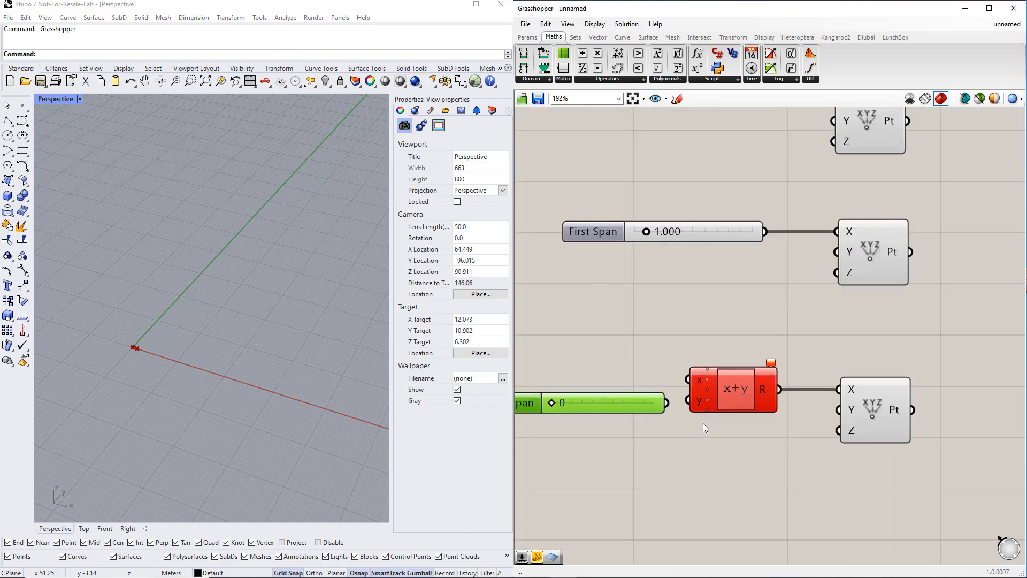
{"action": "scroll", "coordinate": [703, 422], "scroll_direction": "down", "scroll_amount": 2}
{"action": "left_click_drag", "start_coordinate": [748, 286], "coordinate": [694, 406]}
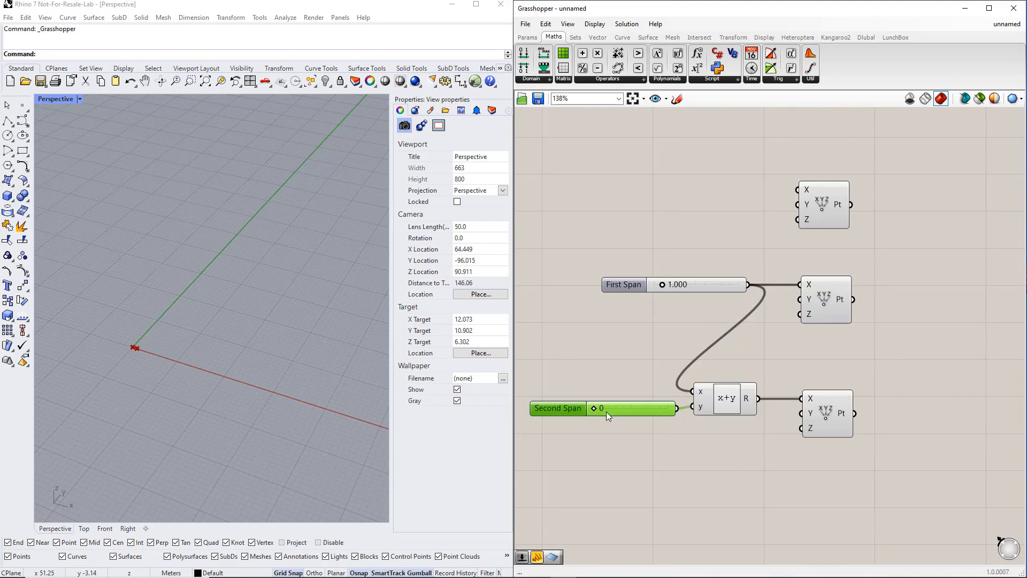
{"action": "left_click_drag", "start_coordinate": [595, 409], "coordinate": [623, 408]}
Place two Line components beside the three Construct Point components, one above the other
{"action": "right_click_drag", "start_coordinate": [882, 355], "coordinate": [822, 368]}
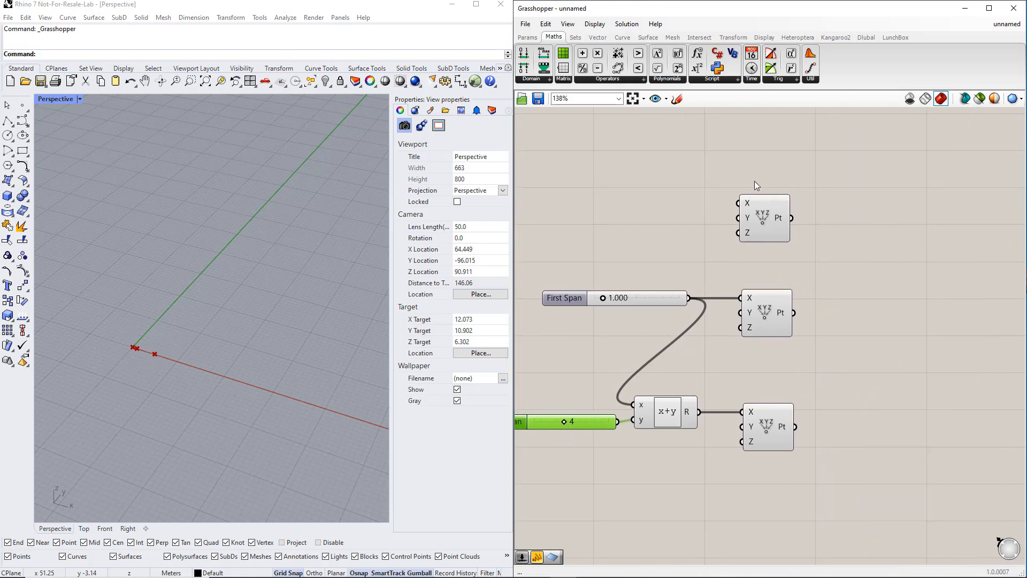
{"action": "left_click", "coordinate": [626, 39]}
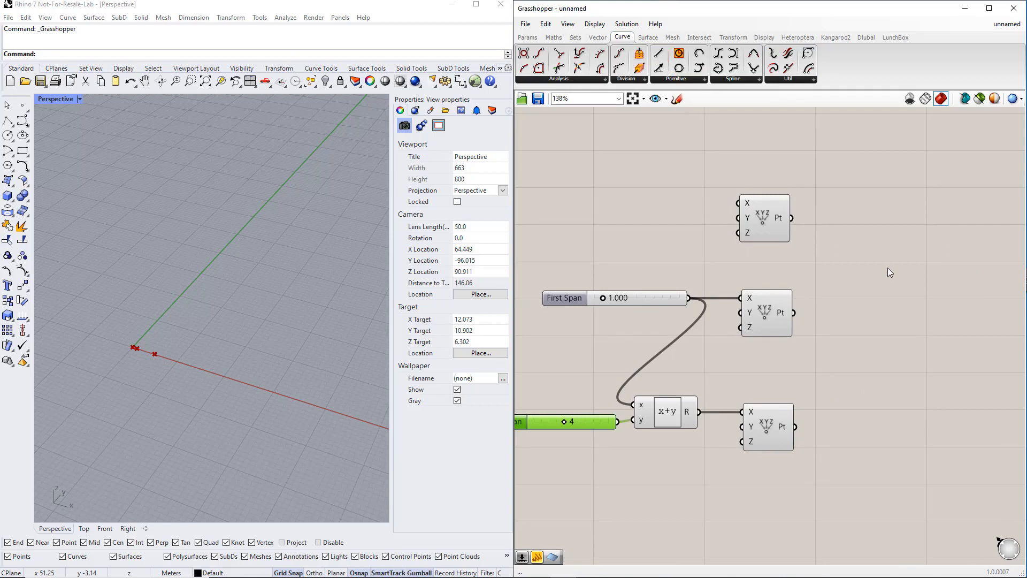
{"action": "double_click", "coordinate": [887, 253]}
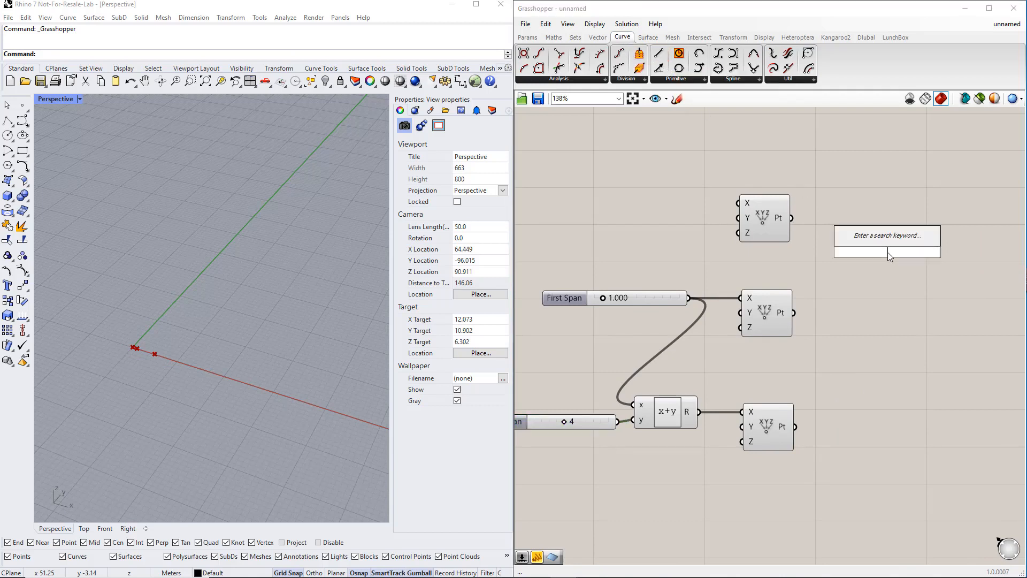
{"action": "type", "text": "line"}
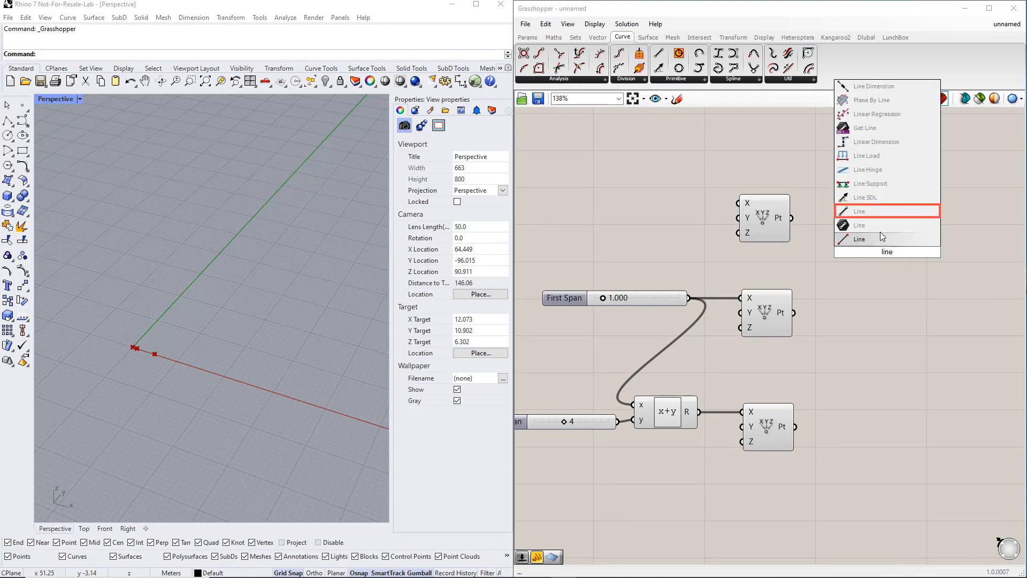
{"action": "left_click", "coordinate": [881, 221]}
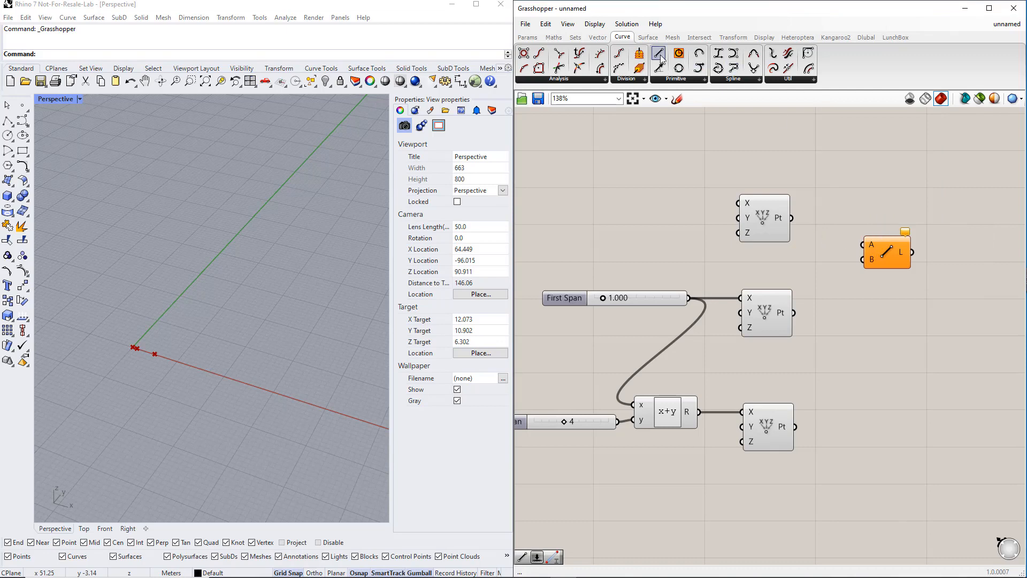
{"action": "left_click_drag", "start_coordinate": [661, 57], "coordinate": [886, 382]}
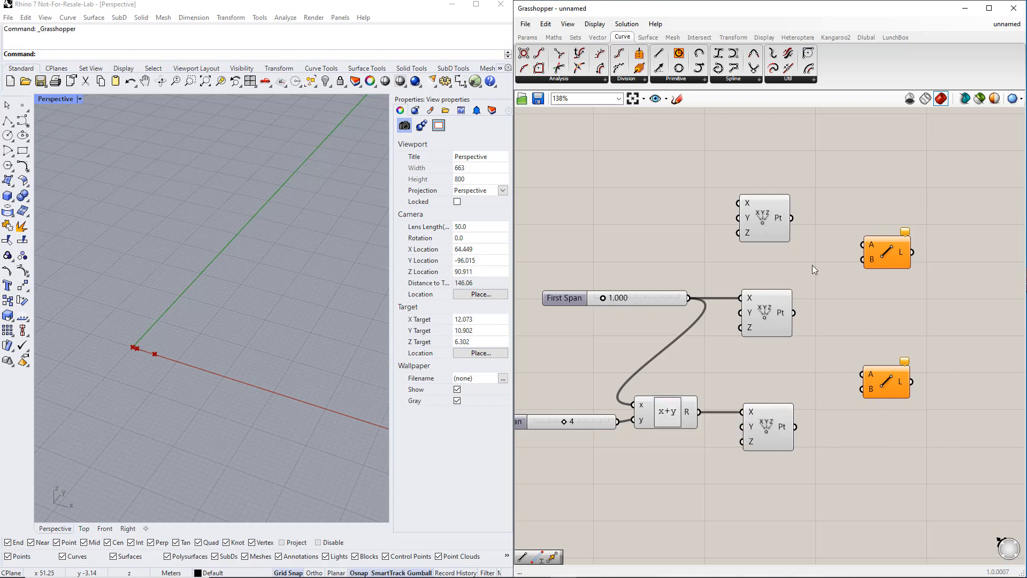
Connect the first and second points to the upper Line's A and B, and the second and third points to the lower Line's
{"action": "left_click_drag", "start_coordinate": [792, 218], "coordinate": [862, 244]}
{"action": "left_click_drag", "start_coordinate": [794, 312], "coordinate": [862, 260]}
{"action": "left_click_drag", "start_coordinate": [794, 312], "coordinate": [862, 374]}
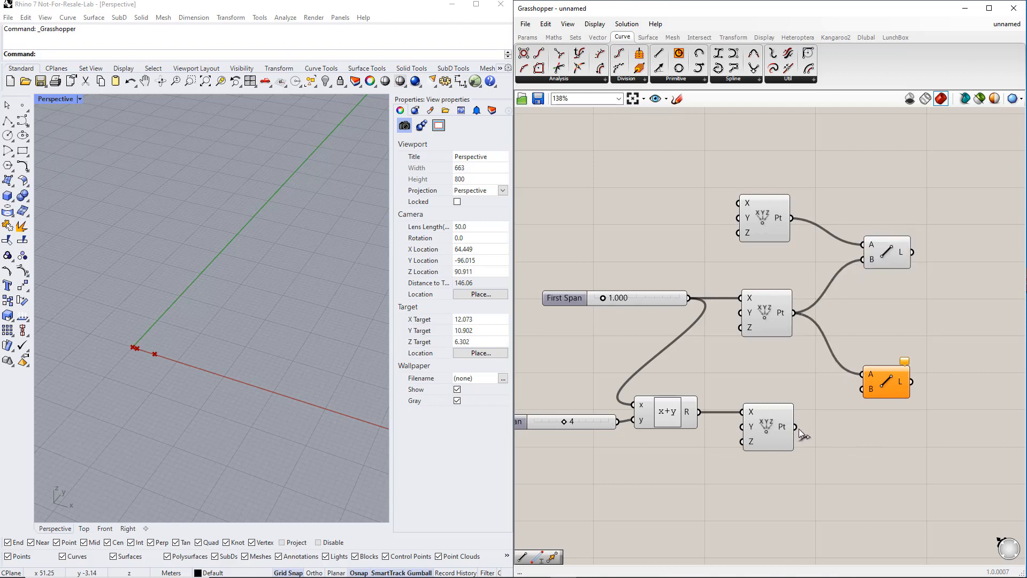
{"action": "left_click_drag", "start_coordinate": [796, 427], "coordinate": [862, 389]}
Place a Dlubal RFEM 6 Member component beside the two Line components
{"action": "scroll", "coordinate": [888, 428], "scroll_direction": "down", "scroll_amount": 2}
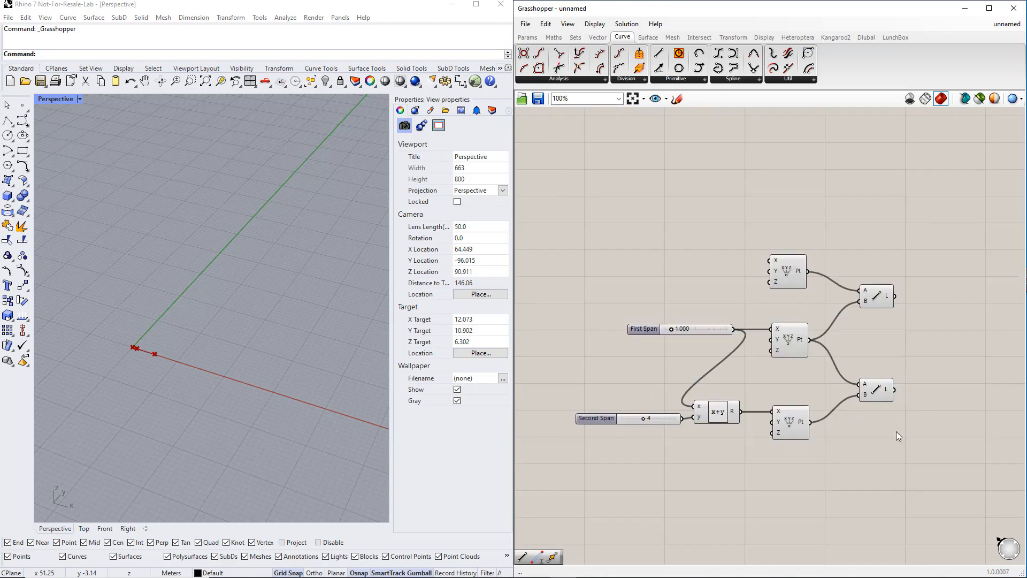
{"action": "right_click_drag", "start_coordinate": [897, 431], "coordinate": [741, 422]}
{"action": "scroll", "coordinate": [744, 365], "scroll_direction": "up", "scroll_amount": 2}
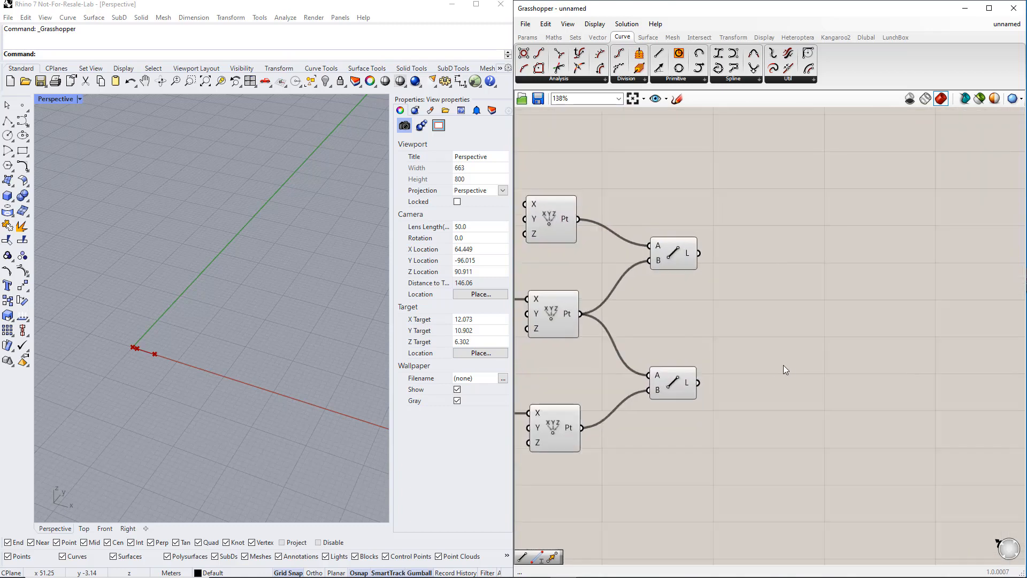
{"action": "right_click_drag", "start_coordinate": [785, 369], "coordinate": [773, 369]}
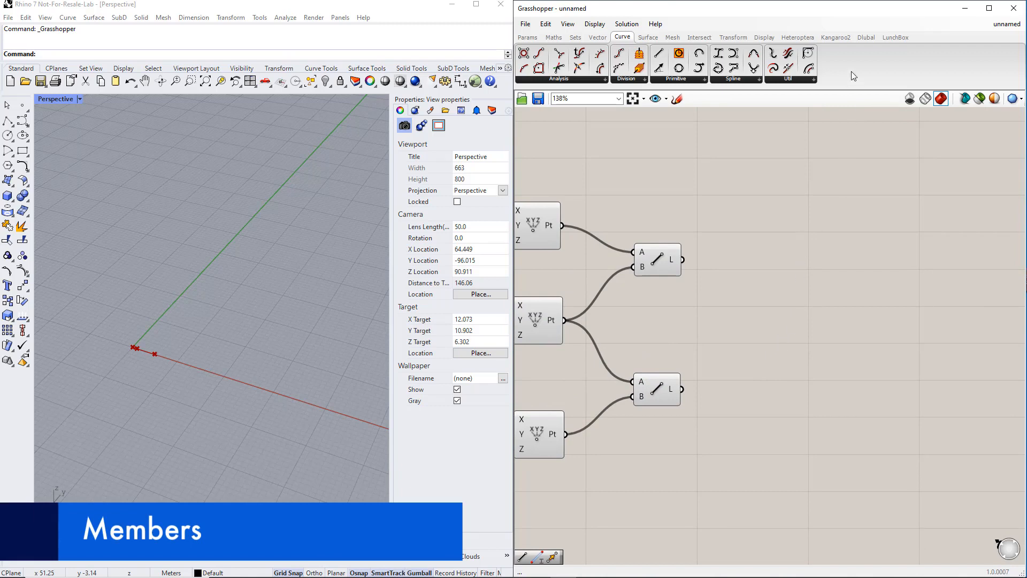
{"action": "left_click", "coordinate": [867, 37]}
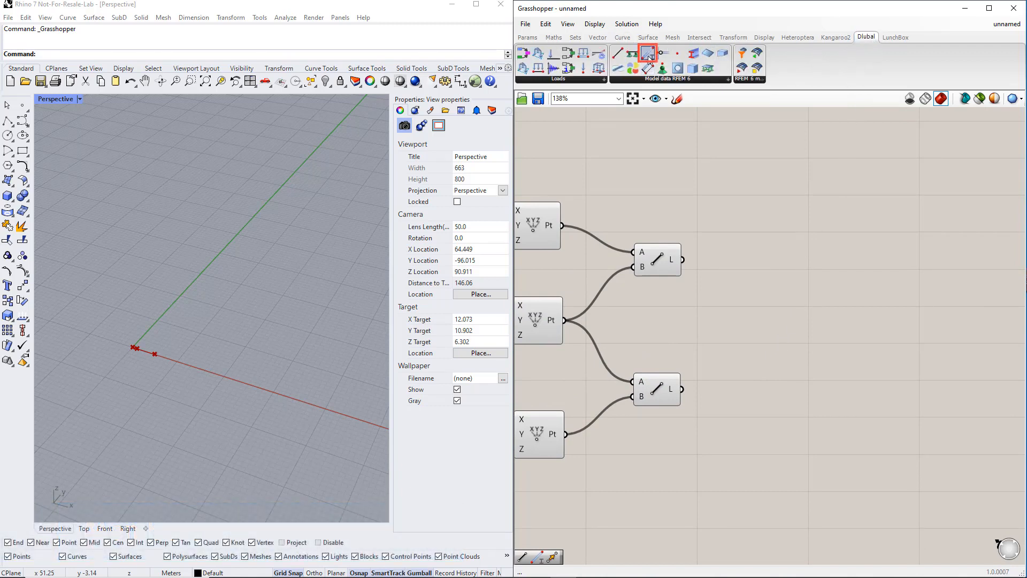
{"action": "left_click_drag", "start_coordinate": [649, 56], "coordinate": [865, 332]}
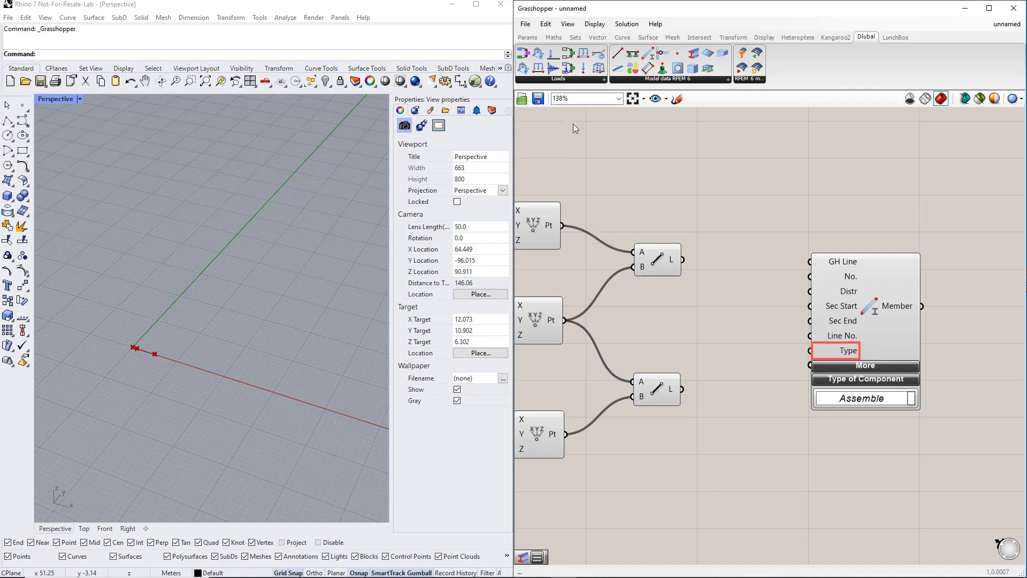
Attach a Value List to the Member's Type input, choose TYPE_BEAM, and space the two components apart
{"action": "left_click", "coordinate": [528, 37]}
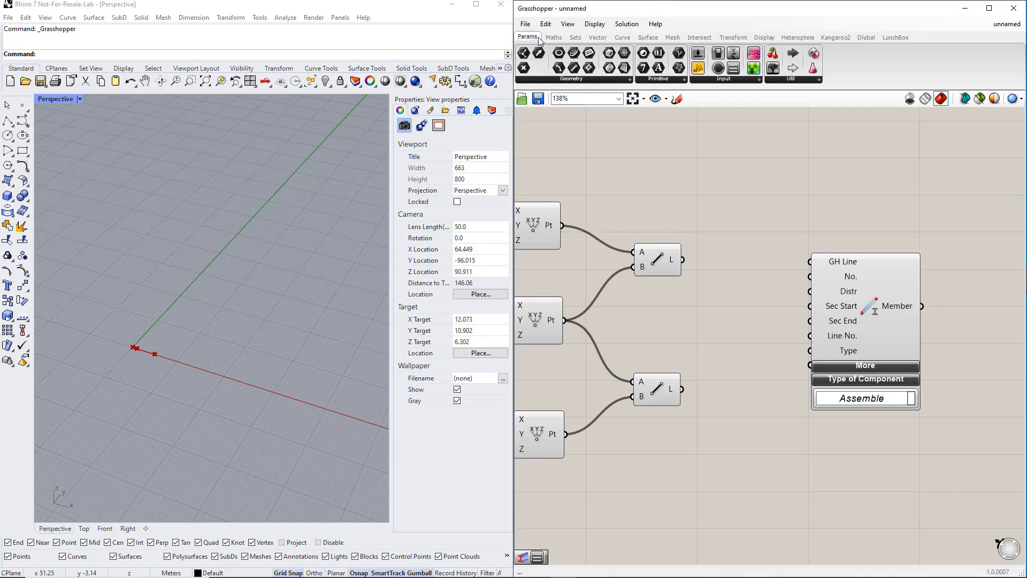
{"action": "left_click", "coordinate": [718, 80]}
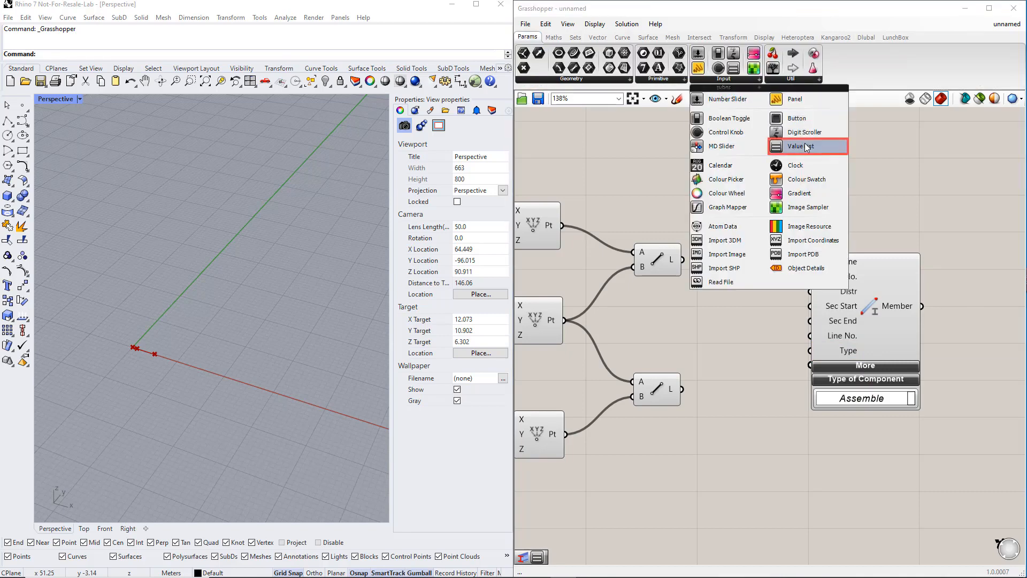
{"action": "left_click_drag", "start_coordinate": [807, 147], "coordinate": [809, 350]}
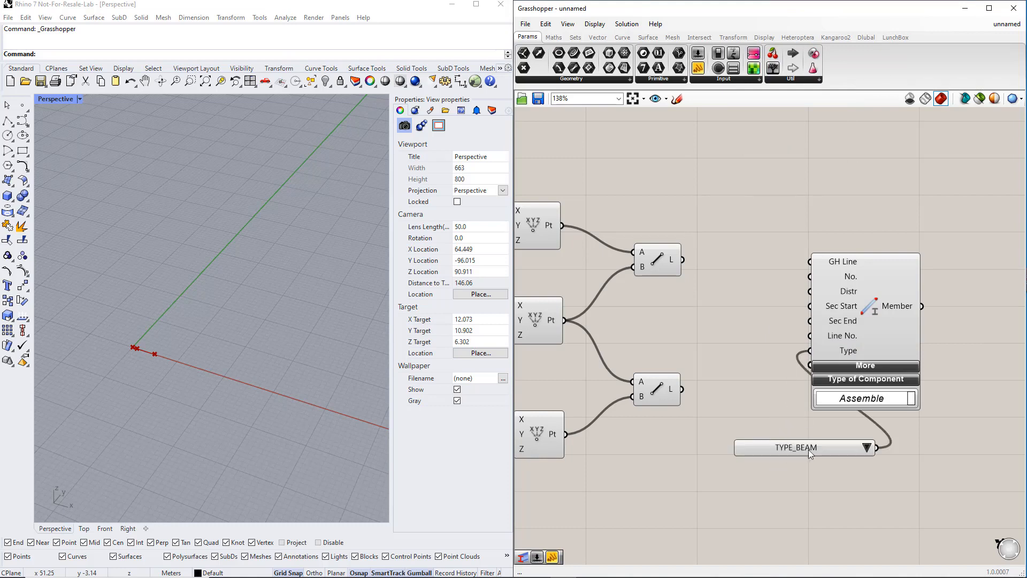
{"action": "left_click", "coordinate": [867, 448]}
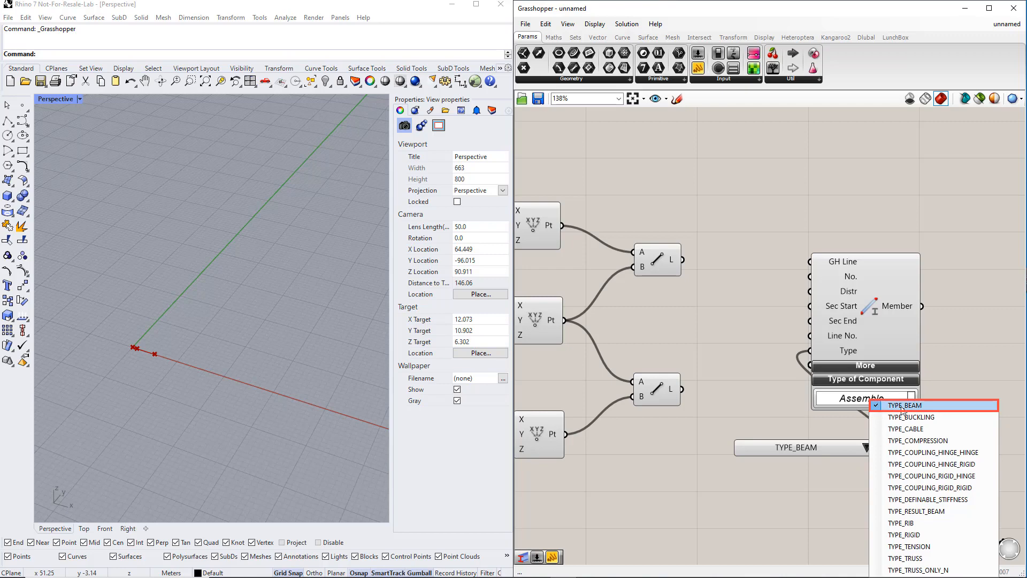
{"action": "left_click", "coordinate": [902, 407]}
{"action": "left_click_drag", "start_coordinate": [869, 326], "coordinate": [914, 319]}
{"action": "left_click_drag", "start_coordinate": [817, 450], "coordinate": [776, 451]}
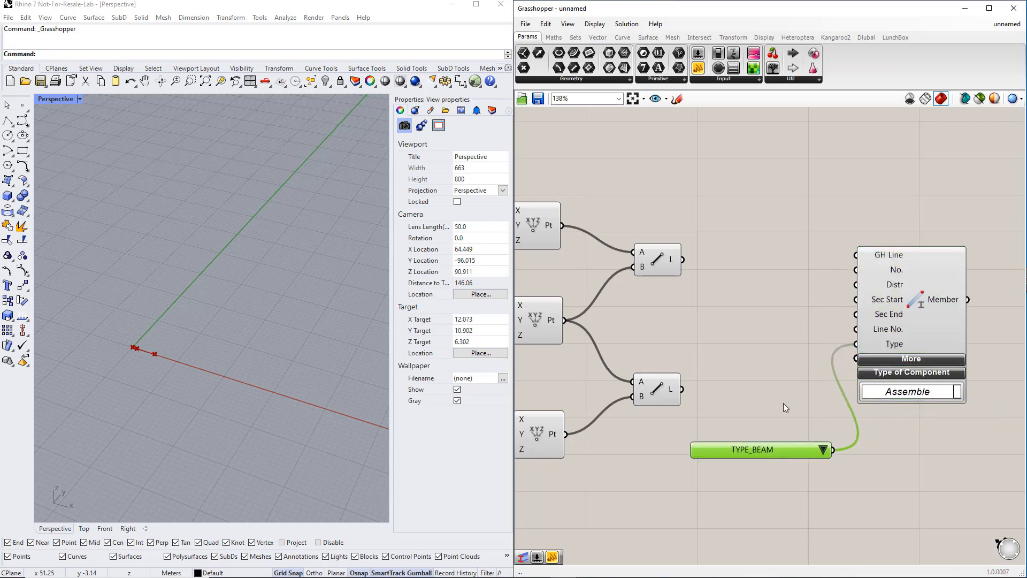
Connect both Line outputs together to the Member component's GH Line input
{"action": "scroll", "coordinate": [784, 398], "scroll_direction": "down", "scroll_amount": 2}
{"action": "scroll", "coordinate": [785, 398], "scroll_direction": "down", "scroll_amount": 1}
{"action": "right_click_drag", "start_coordinate": [786, 394], "coordinate": [696, 361]}
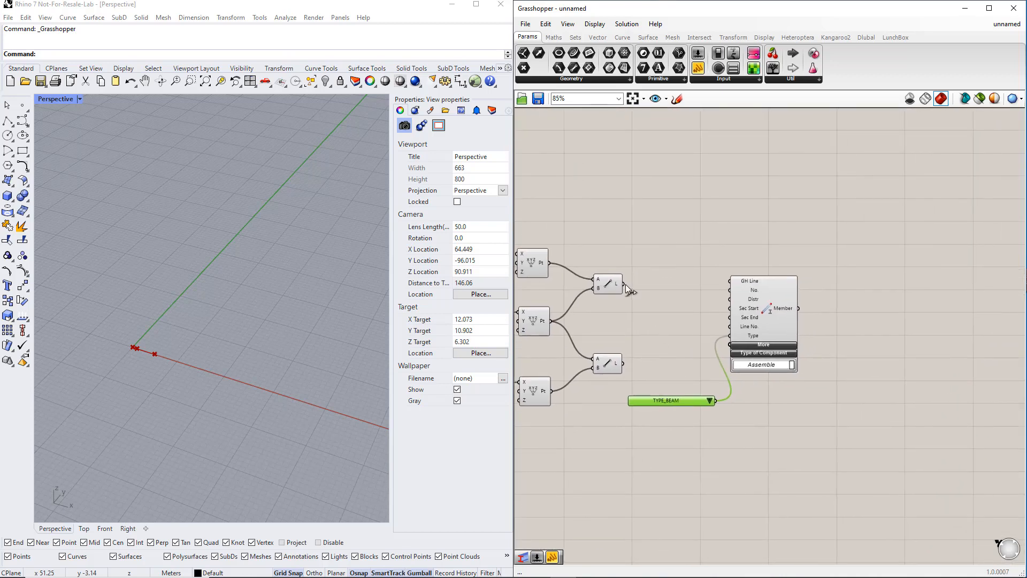
{"action": "left_click_drag", "start_coordinate": [624, 284], "coordinate": [727, 283]}
{"action": "left_click_drag", "start_coordinate": [623, 363], "coordinate": [728, 282]}
{"action": "left_click_drag", "start_coordinate": [624, 283], "coordinate": [728, 281], "text": "shift"}
Disconnect the lower Line from the Member's GH Line input and reconnect it alongside the upper Line
{"action": "right_click_drag", "start_coordinate": [786, 397], "coordinate": [744, 388]}
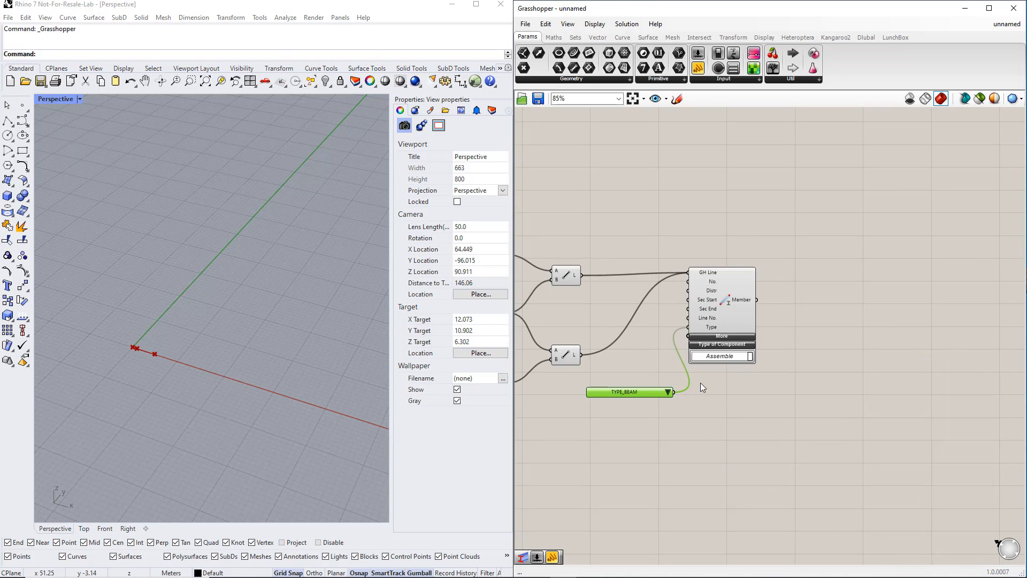
{"action": "right_click", "coordinate": [703, 275]}
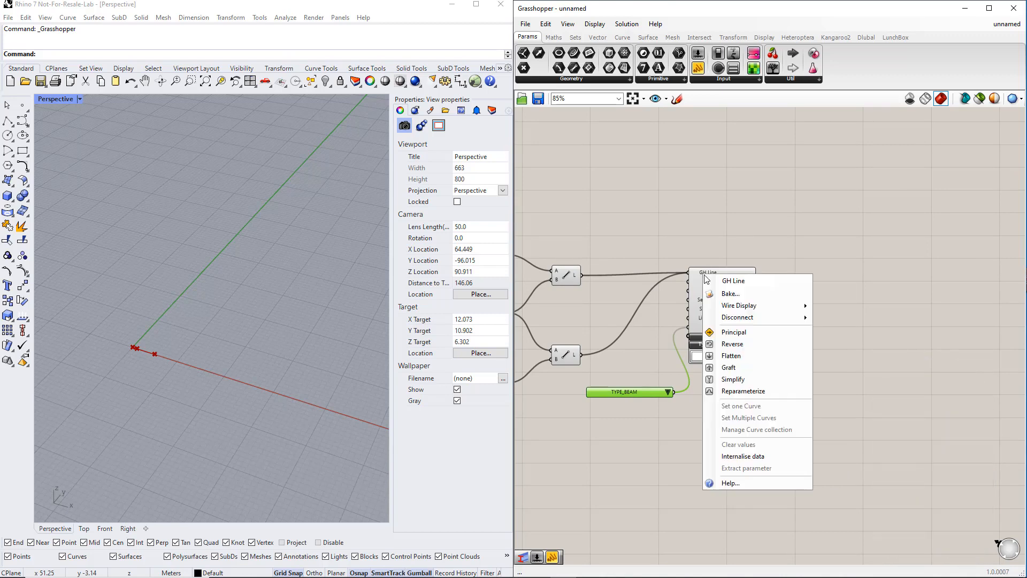
{"action": "mouse_move", "coordinate": [798, 322]}
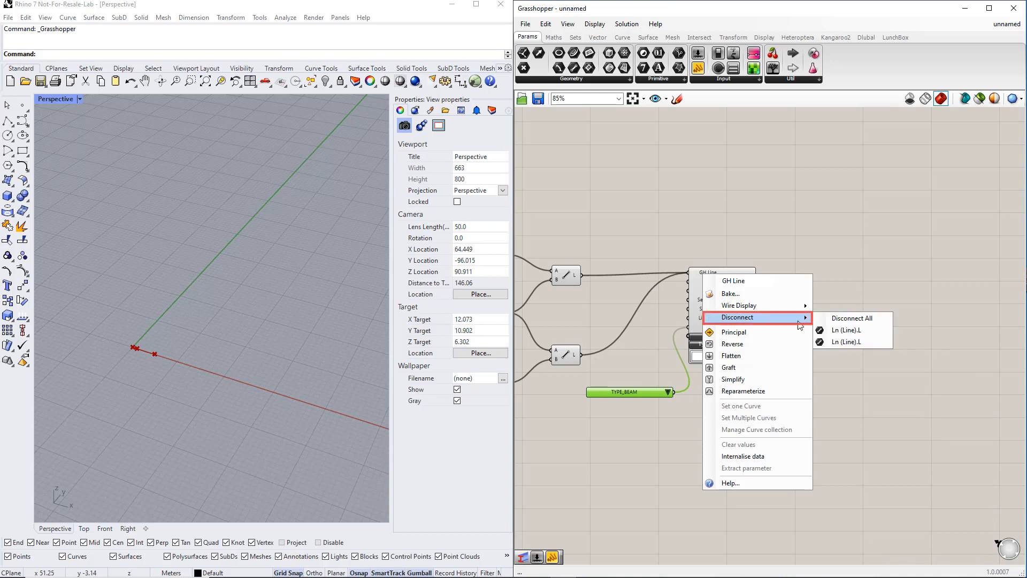
{"action": "left_click", "coordinate": [828, 335]}
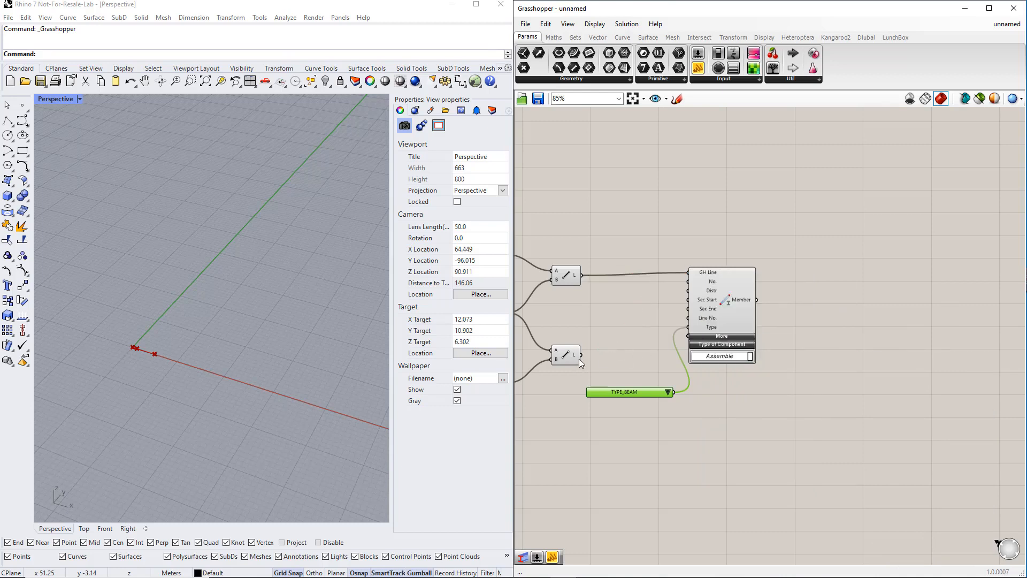
{"action": "left_click_drag", "start_coordinate": [580, 355], "coordinate": [692, 273], "text": "shift"}
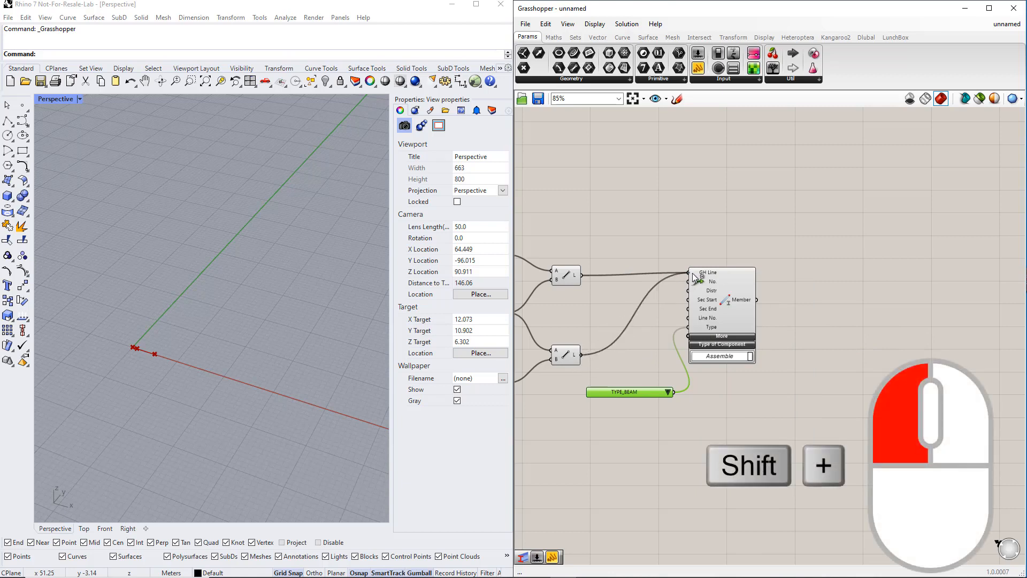
Move the Member component and its TYPE_BEAM list farther from the Line components to make room
{"action": "scroll", "coordinate": [736, 388], "scroll_direction": "down", "scroll_amount": 1}
{"action": "left_click_drag", "start_coordinate": [714, 446], "coordinate": [827, 349]}
{"action": "left_click", "coordinate": [799, 306]}
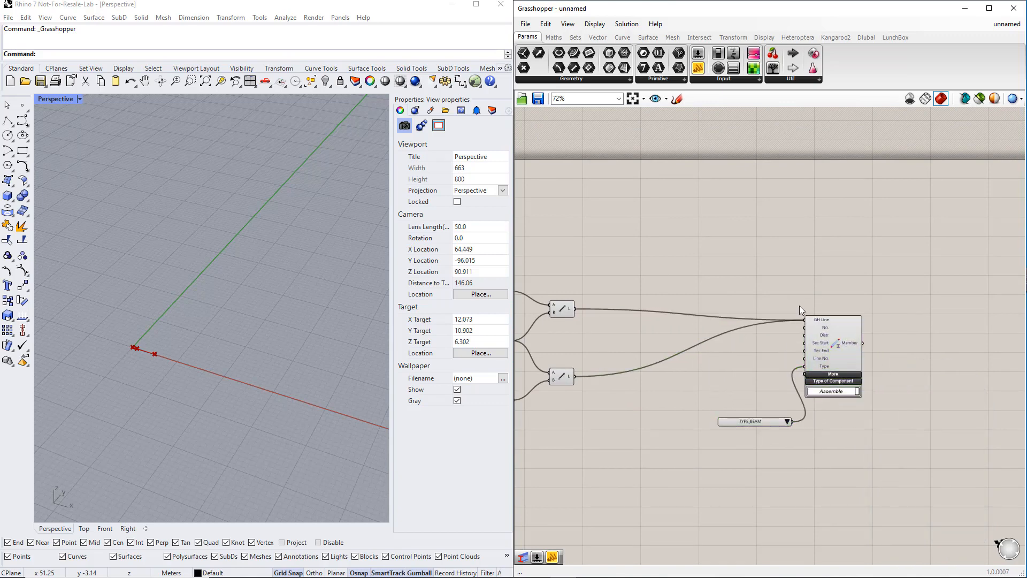
Place Dlubal Section and Material components above the lines, with Material on the input side of Section
{"action": "left_click", "coordinate": [866, 40]}
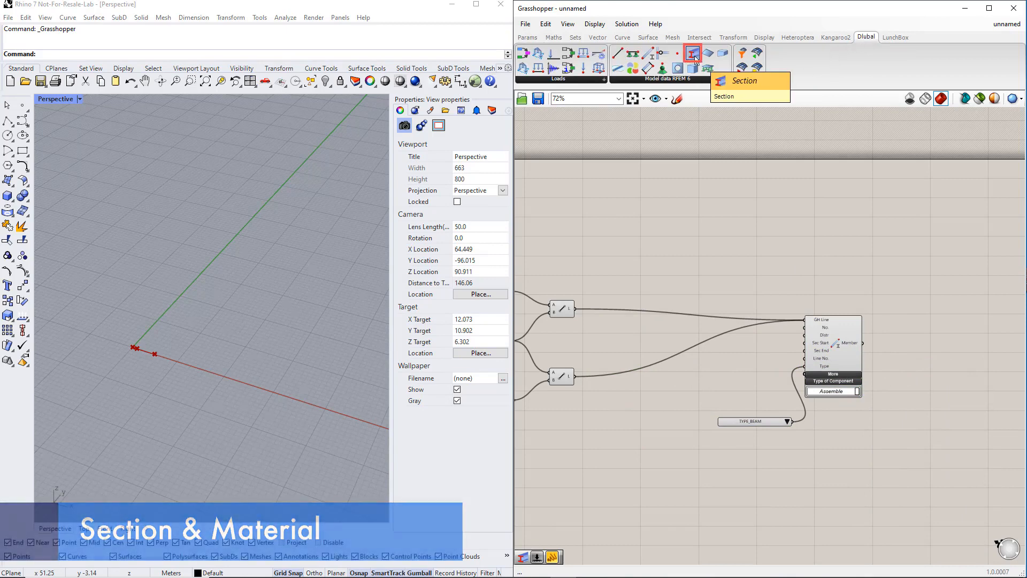
{"action": "left_click_drag", "start_coordinate": [693, 55], "coordinate": [759, 213]}
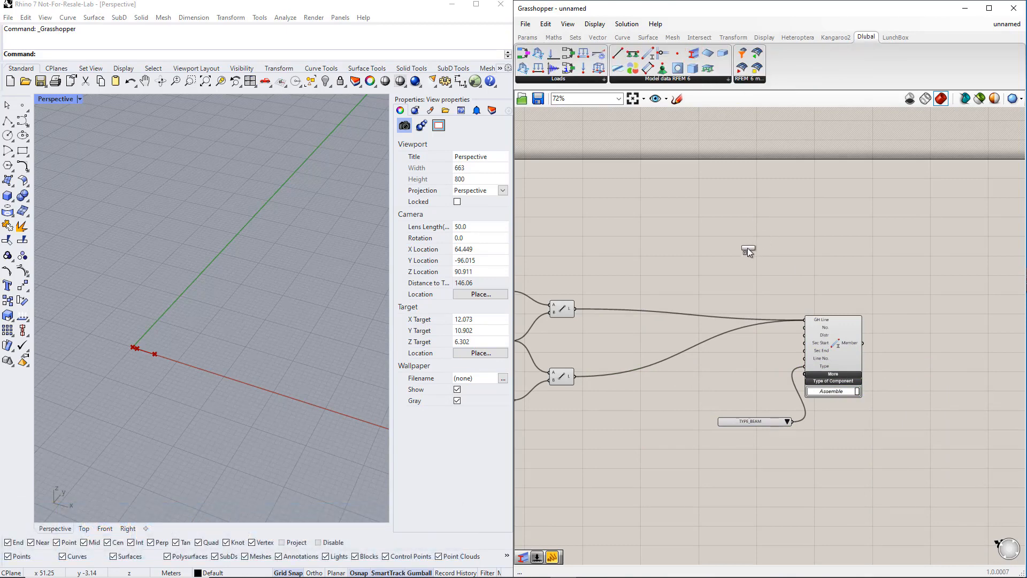
{"action": "left_click_drag", "start_coordinate": [746, 248], "coordinate": [745, 248]}
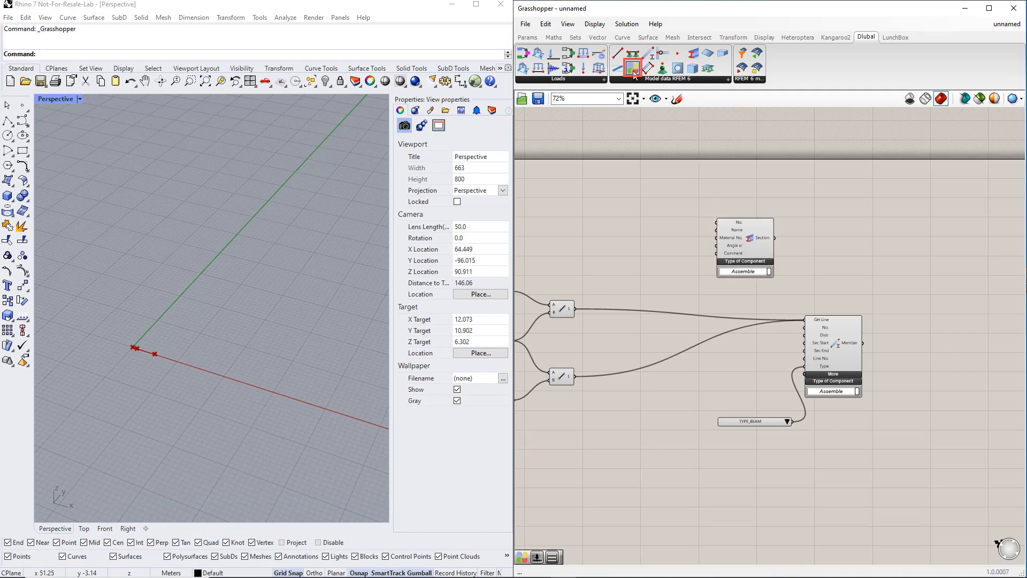
{"action": "left_click_drag", "start_coordinate": [634, 73], "coordinate": [626, 225]}
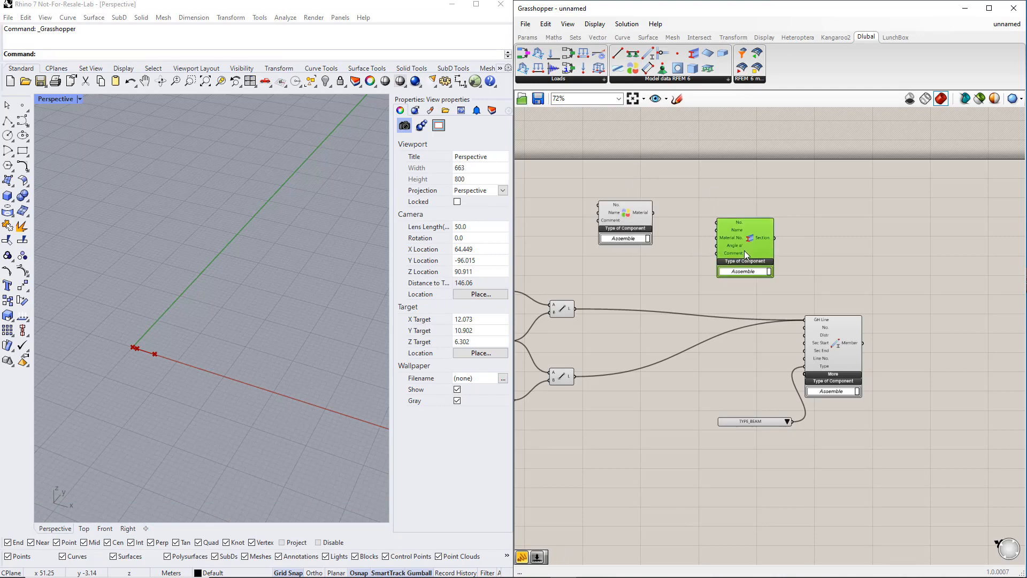
Add four small text panels and connect them to the No. and Name inputs of the Material and Section components
{"action": "left_click", "coordinate": [536, 40]}
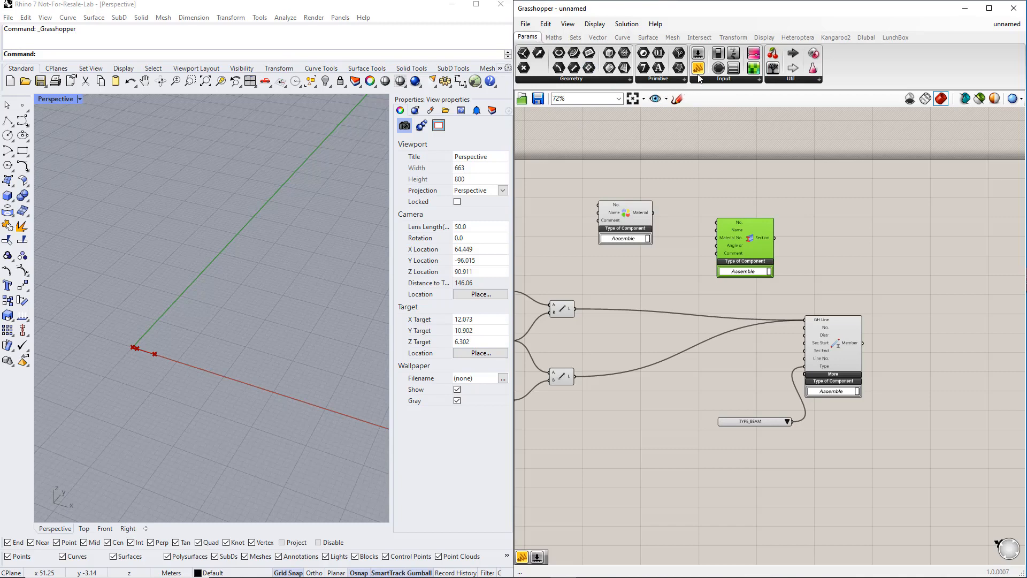
{"action": "left_click_drag", "start_coordinate": [700, 69], "coordinate": [597, 205]}
{"action": "left_click_drag", "start_coordinate": [565, 236], "coordinate": [598, 212]}
{"action": "left_click_drag", "start_coordinate": [710, 215], "coordinate": [739, 238]}
{"action": "left_click", "coordinate": [725, 250]}
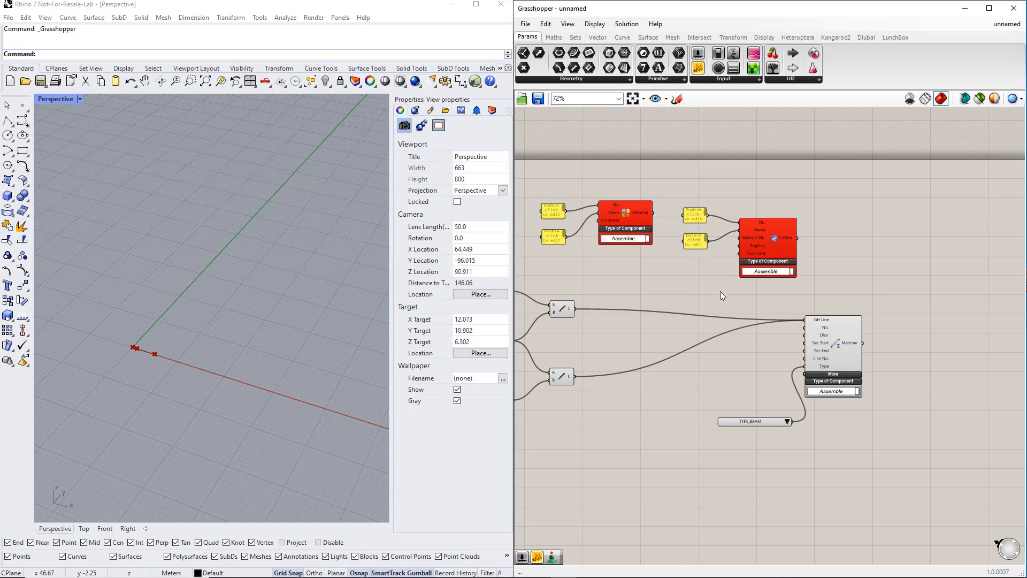
Set the Section's No. panel to 1 and its Name panel to IPE 300
{"action": "scroll", "coordinate": [701, 225], "scroll_direction": "up", "scroll_amount": 4}
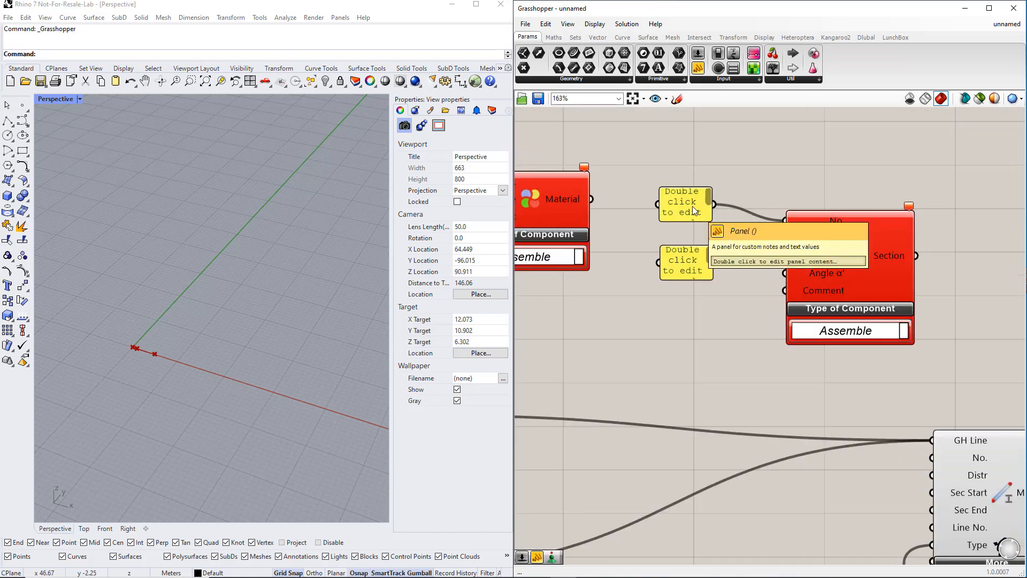
{"action": "double_click", "coordinate": [692, 207]}
{"action": "type", "text": "1"}
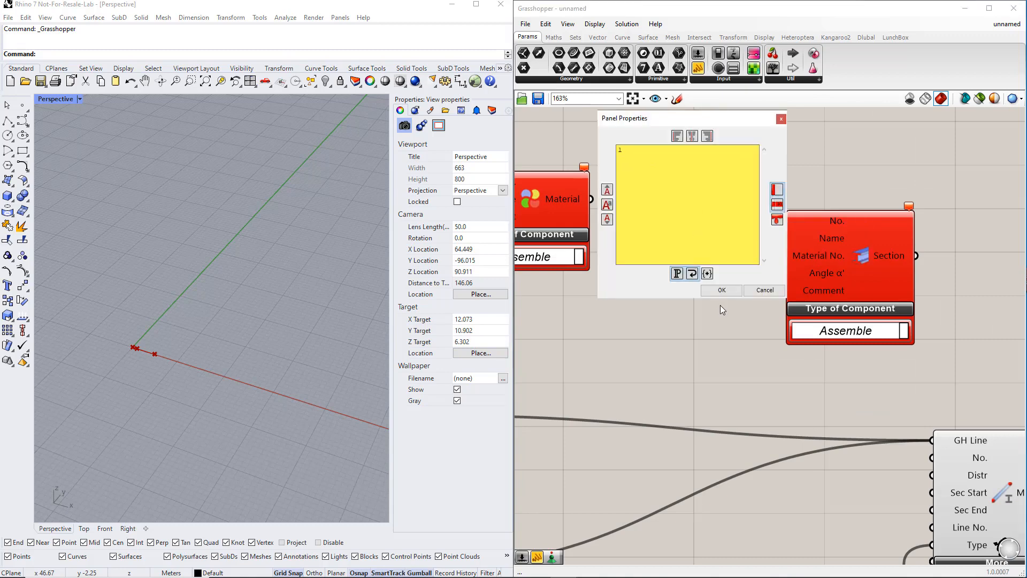
{"action": "left_click", "coordinate": [722, 290]}
{"action": "double_click", "coordinate": [689, 265]}
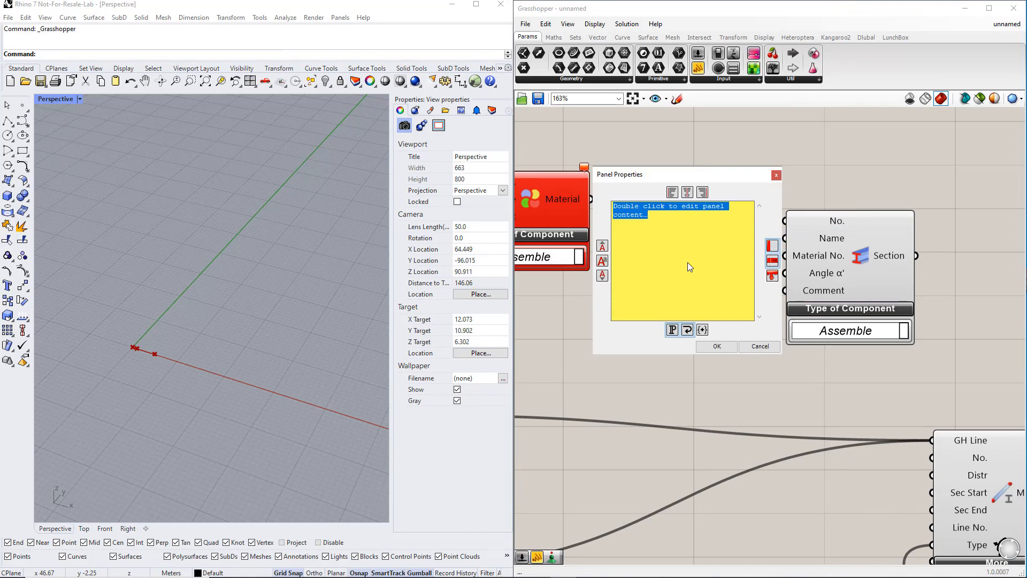
{"action": "type", "text": "IPE 300"}
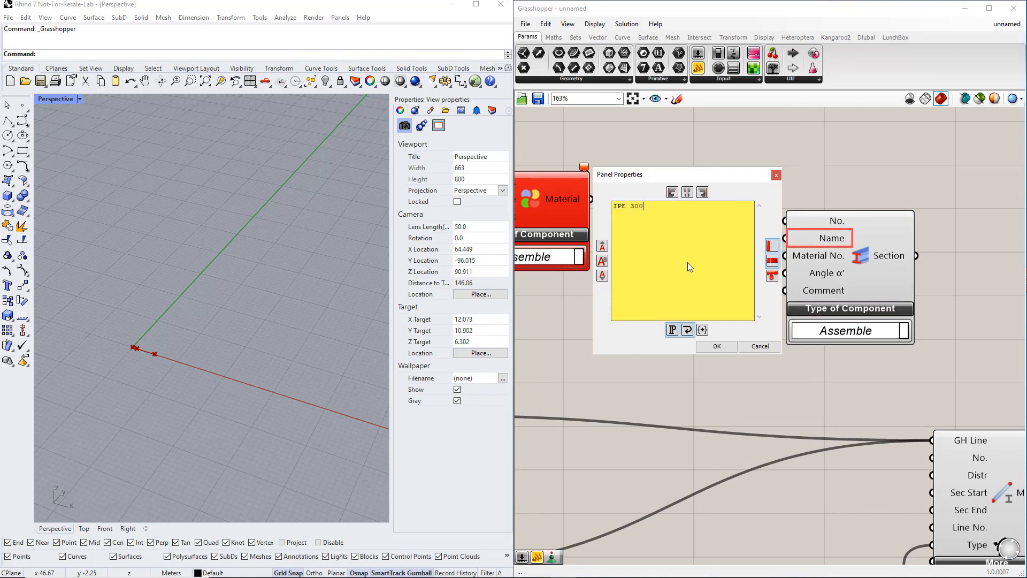
{"action": "left_click", "coordinate": [717, 346]}
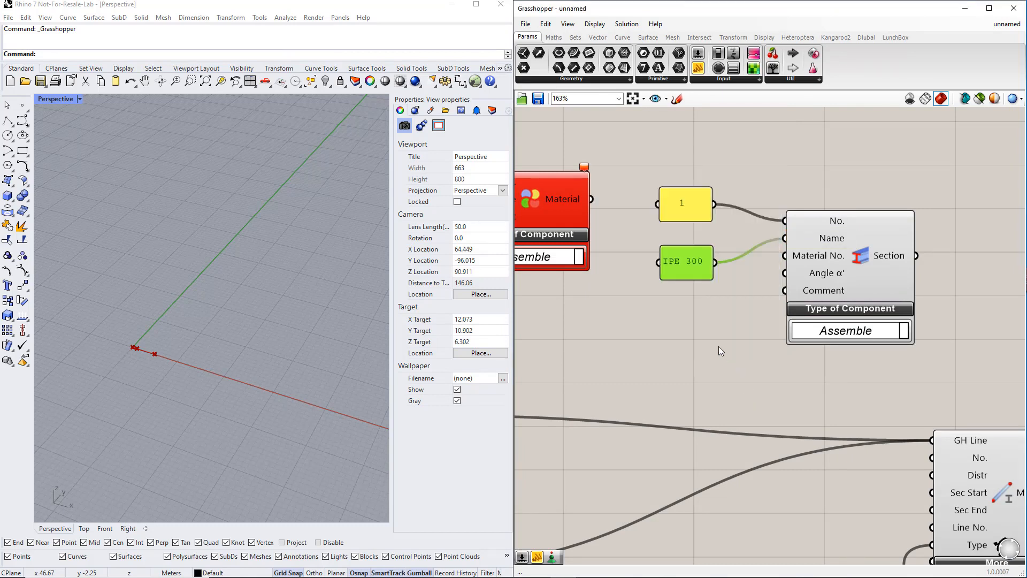
Set the Material's No. panel to 1 and its Name panel to S235
{"action": "left_click", "coordinate": [644, 337]}
{"action": "right_click_drag", "start_coordinate": [644, 337], "coordinate": [914, 366]}
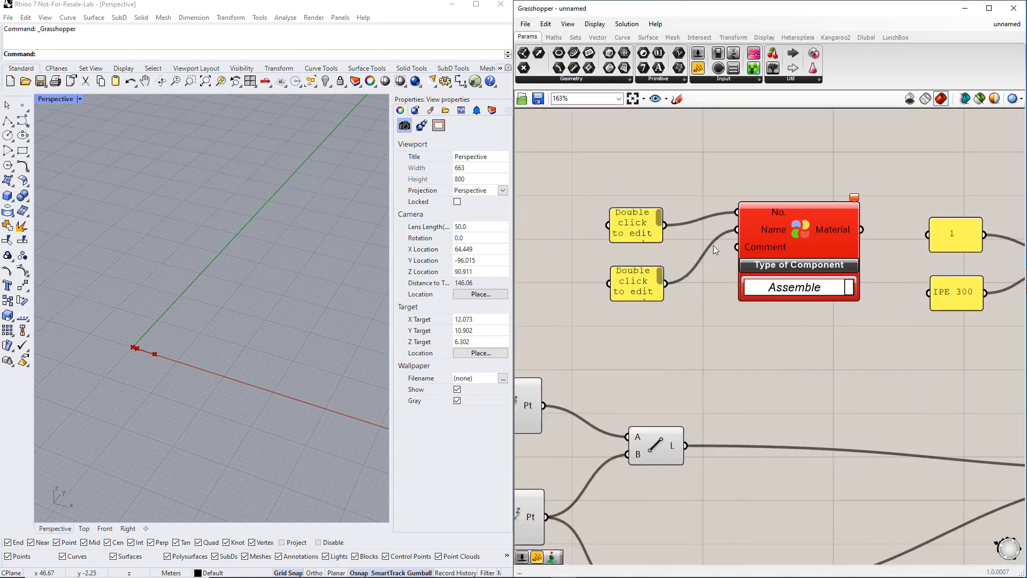
{"action": "double_click", "coordinate": [640, 236]}
{"action": "type", "text": "1"}
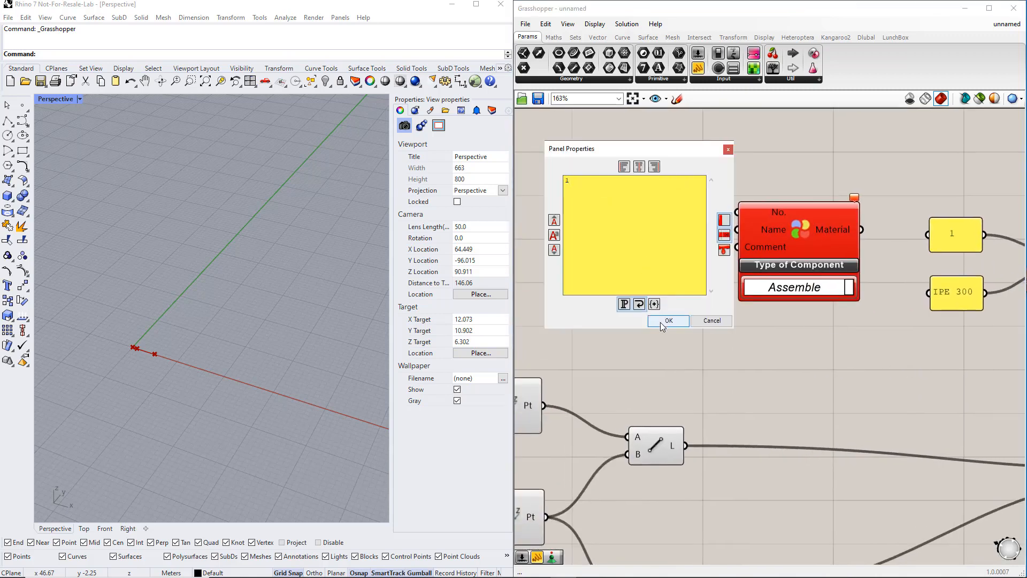
{"action": "left_click", "coordinate": [662, 324]}
{"action": "double_click", "coordinate": [650, 289]}
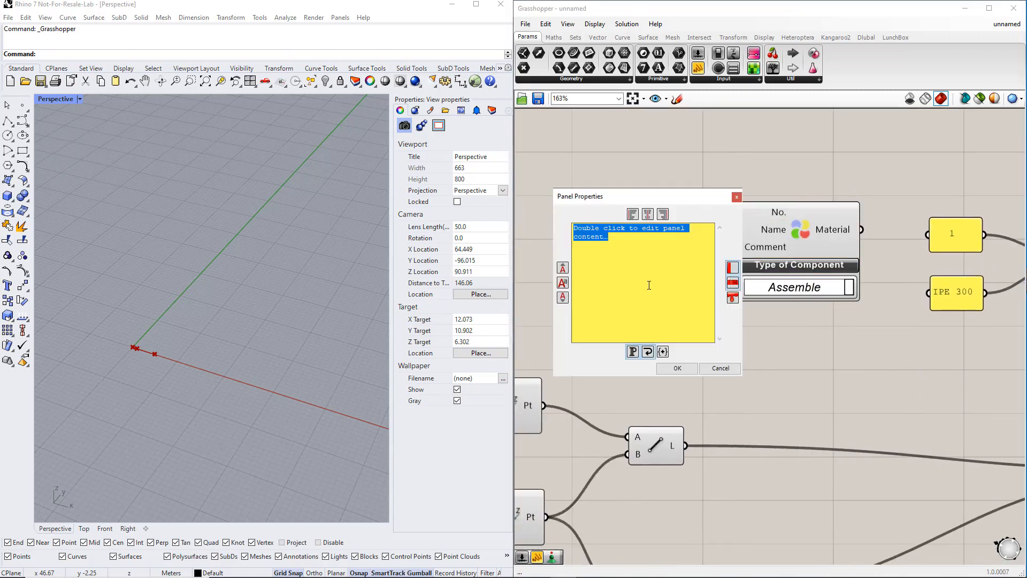
{"action": "type", "text": "S235"}
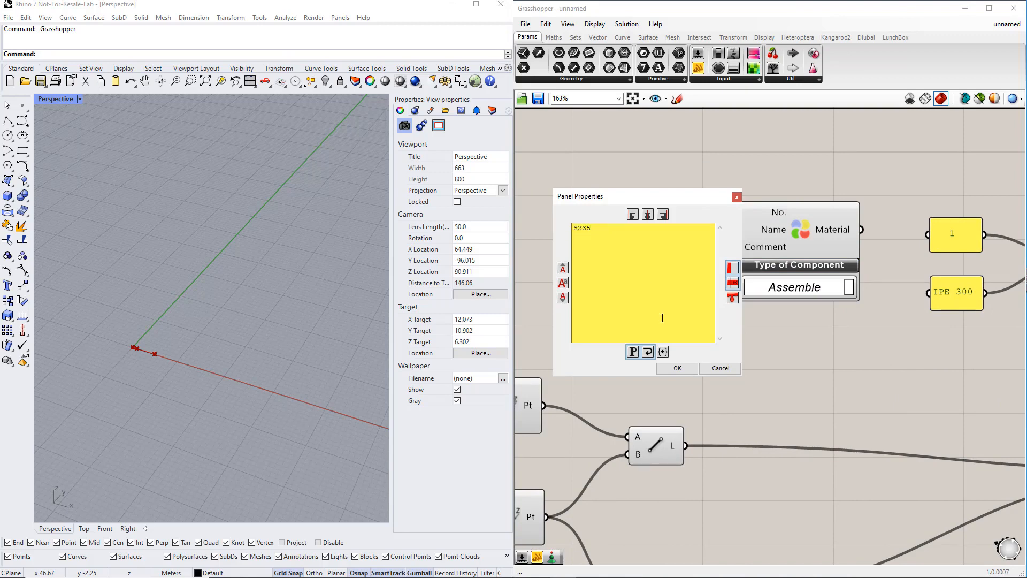
{"action": "left_click", "coordinate": [676, 368]}
{"action": "left_click", "coordinate": [701, 345]}
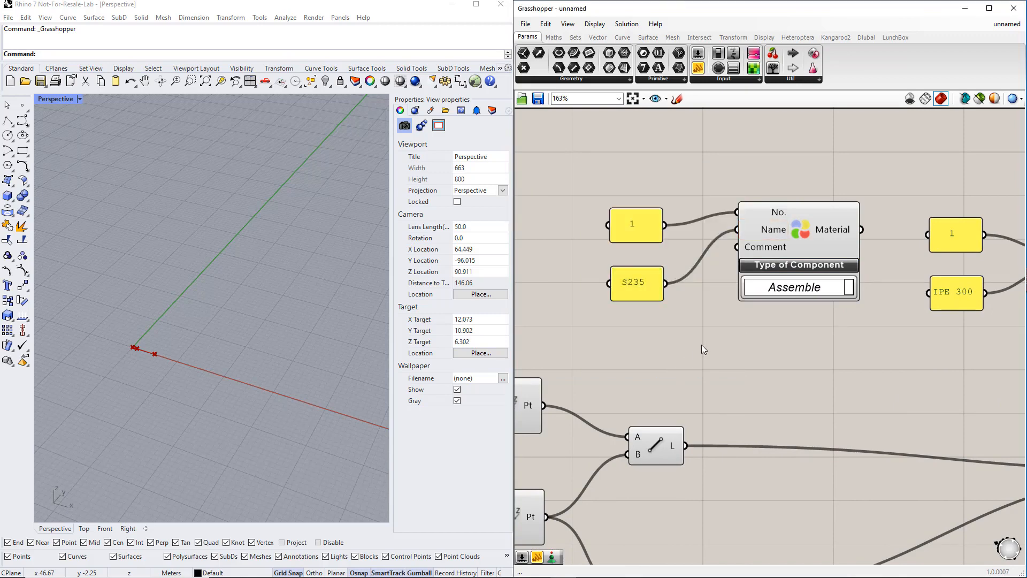
Move the Member farther from the lines, then wire Material into the Section's Material No. and Section into the Member's Sec Start
{"action": "scroll", "coordinate": [701, 344], "scroll_direction": "down", "scroll_amount": 3}
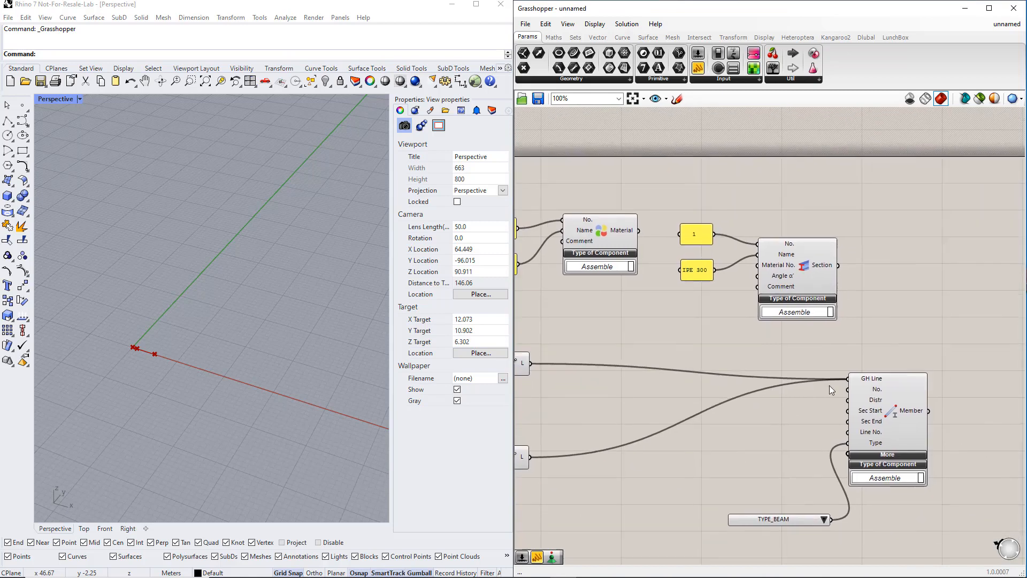
{"action": "left_click_drag", "start_coordinate": [901, 426], "coordinate": [954, 420]}
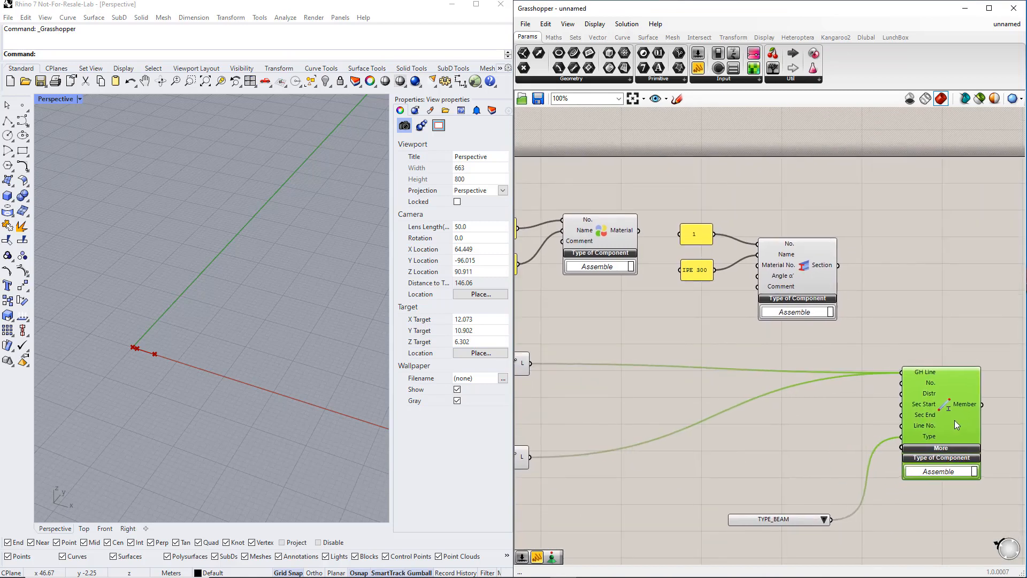
{"action": "left_click", "coordinate": [854, 361]}
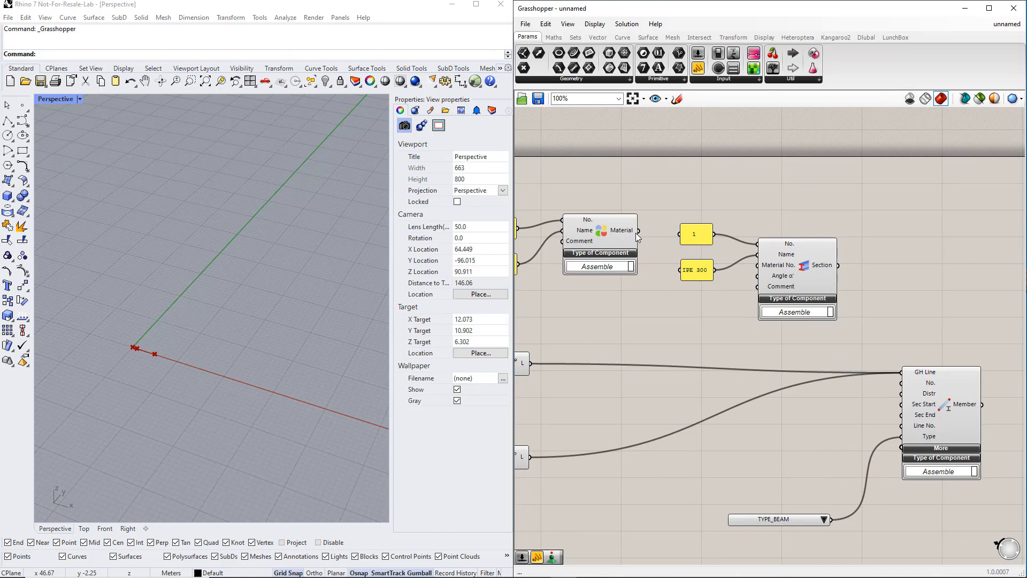
{"action": "left_click_drag", "start_coordinate": [638, 230], "coordinate": [900, 407]}
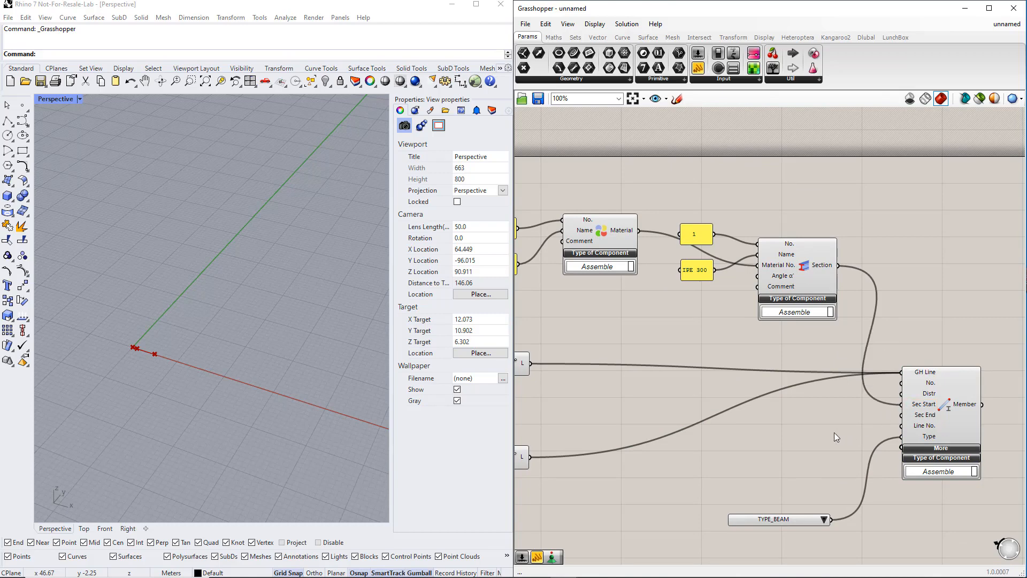
Place a Dlubal Nodal Support component below the lines and connect the uppermost Construct Point's output to its GH Node input
{"action": "scroll", "coordinate": [833, 435], "scroll_direction": "down", "scroll_amount": 2}
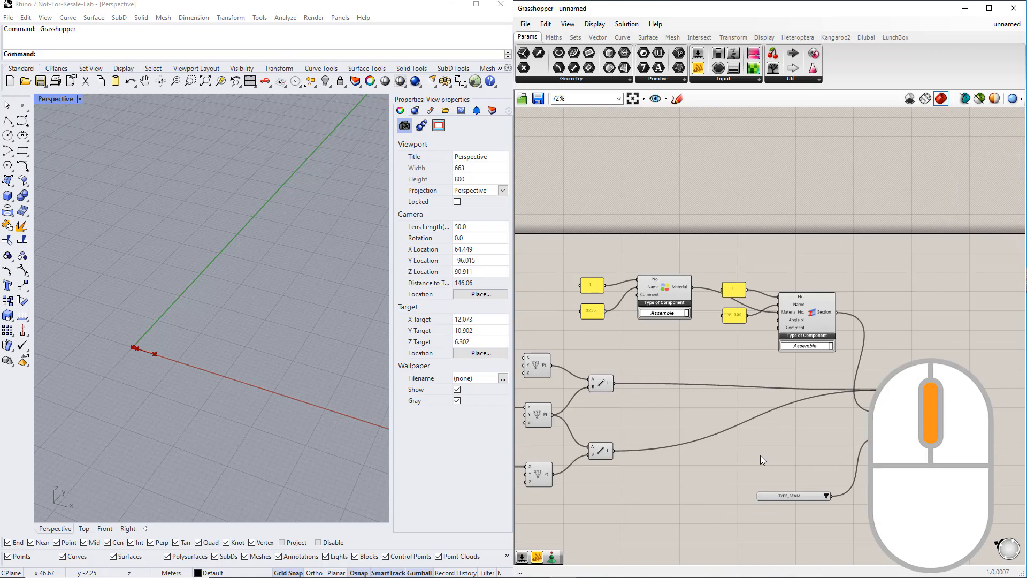
{"action": "scroll", "coordinate": [760, 455], "scroll_direction": "down", "scroll_amount": 2}
{"action": "right_click_drag", "start_coordinate": [734, 457], "coordinate": [758, 379]}
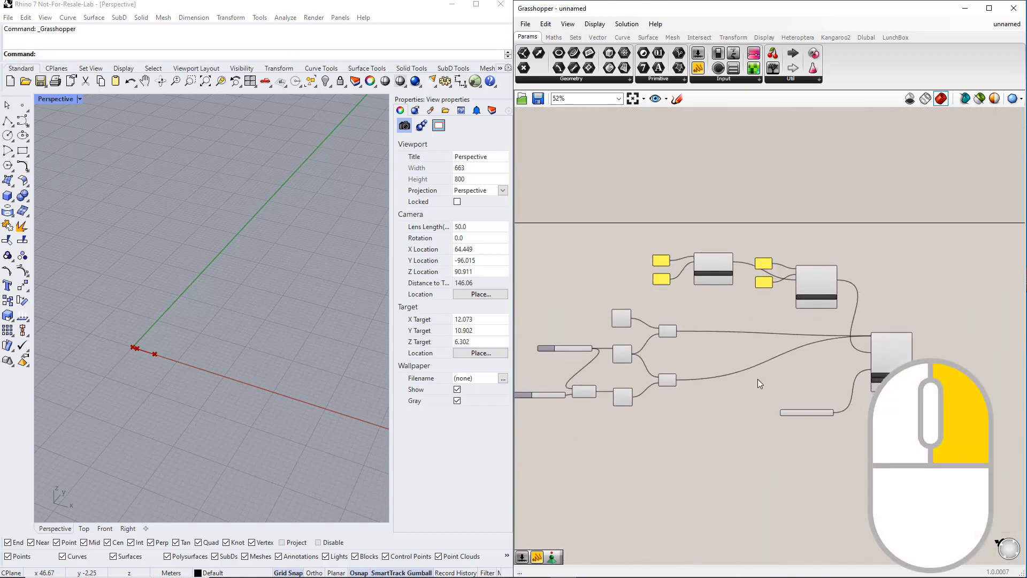
{"action": "scroll", "coordinate": [771, 374], "scroll_direction": "up", "scroll_amount": 2}
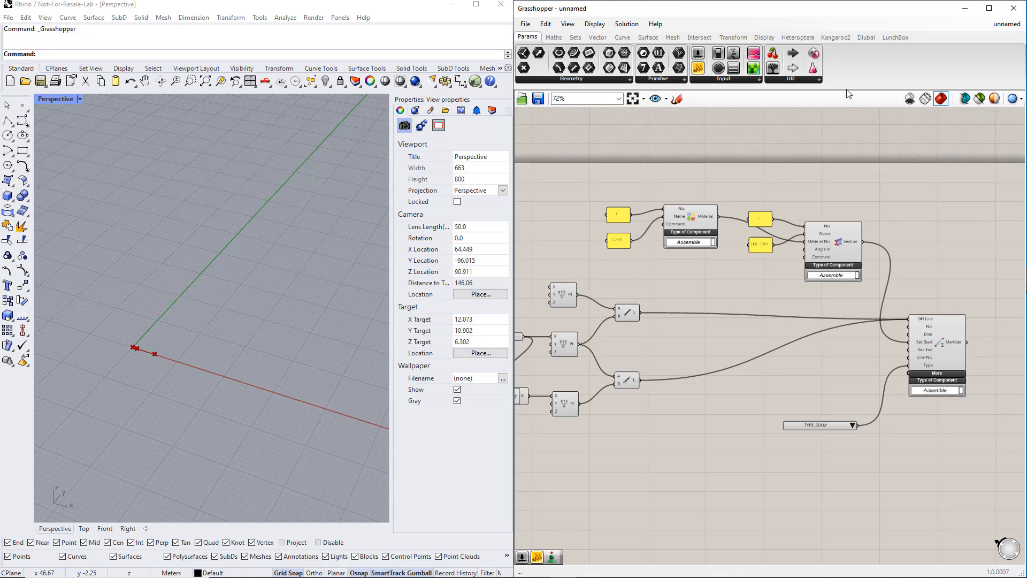
{"action": "left_click", "coordinate": [868, 38]}
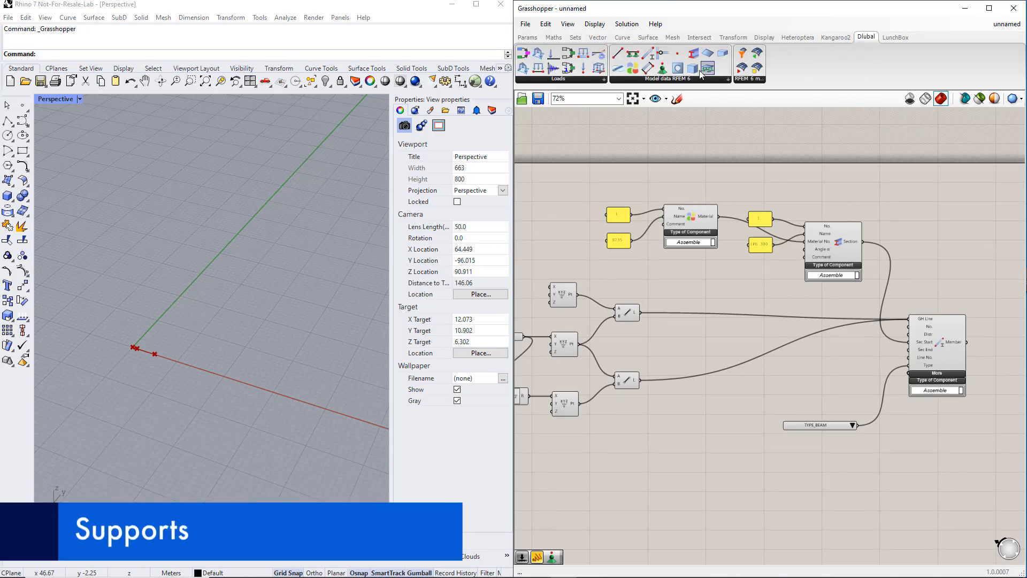
{"action": "left_click", "coordinate": [661, 72]}
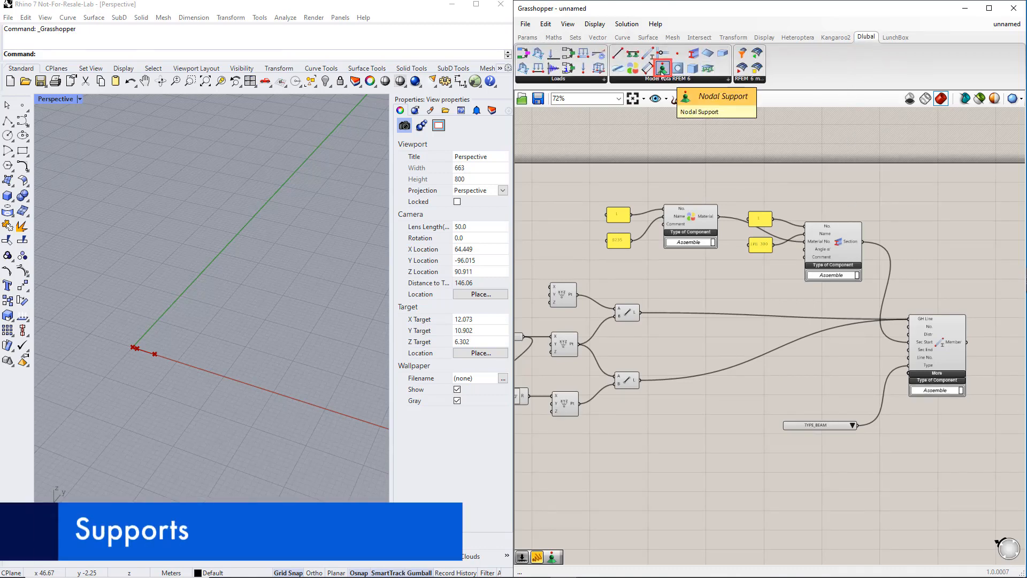
{"action": "left_click_drag", "start_coordinate": [661, 72], "coordinate": [675, 336]}
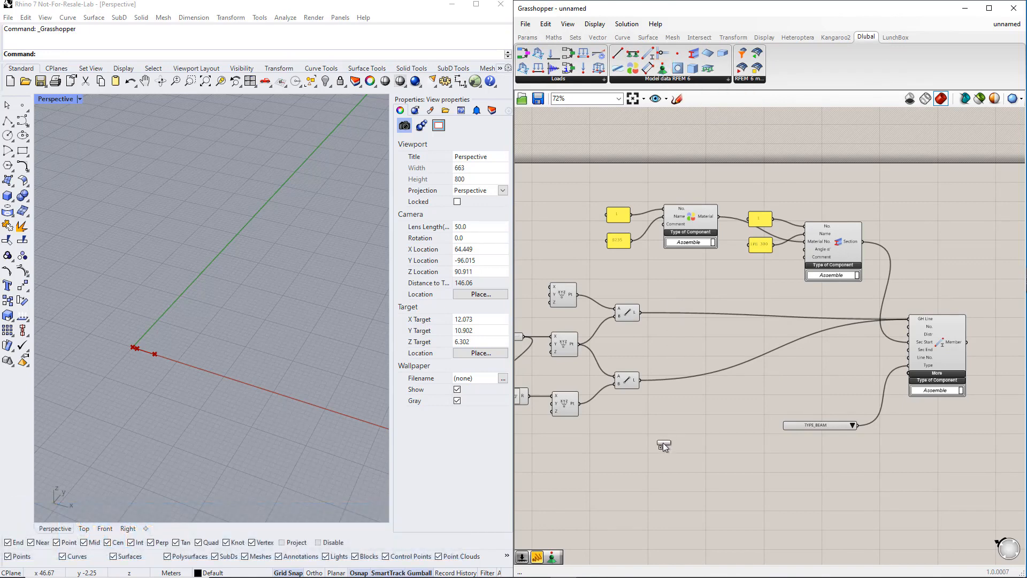
{"action": "left_click_drag", "start_coordinate": [663, 458], "coordinate": [663, 458]}
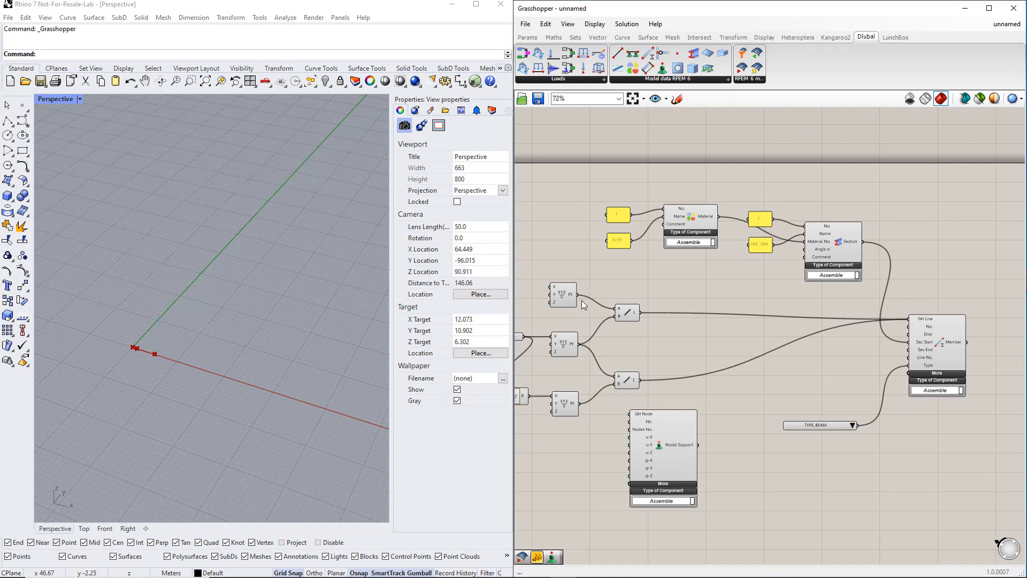
{"action": "left_click_drag", "start_coordinate": [578, 294], "coordinate": [633, 416]}
{"action": "left_click_drag", "start_coordinate": [668, 464], "coordinate": [724, 473]}
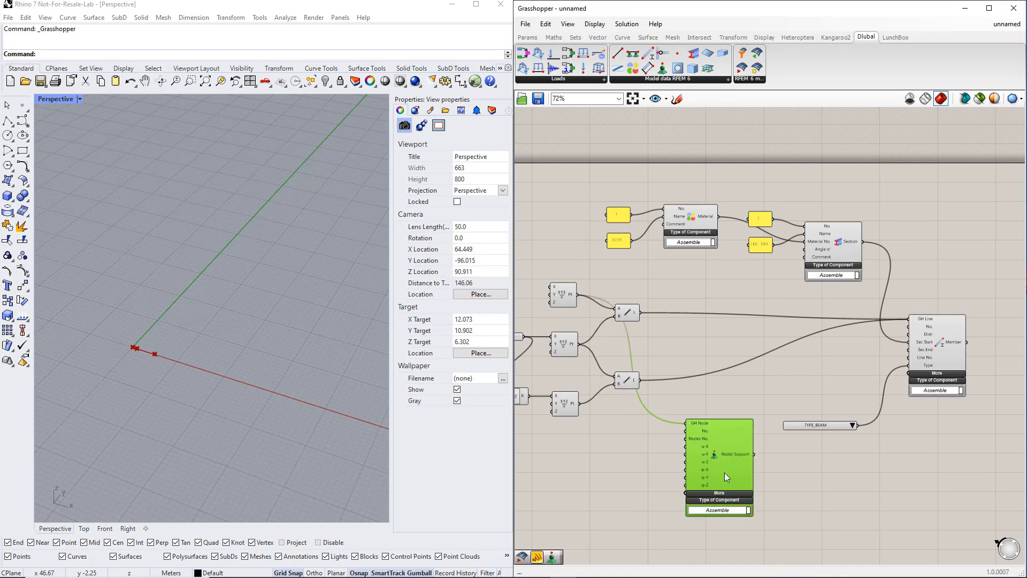
Place a panel on the input side of the Nodal Support and set its content to INF
{"action": "scroll", "coordinate": [707, 508], "scroll_direction": "up", "scroll_amount": 5}
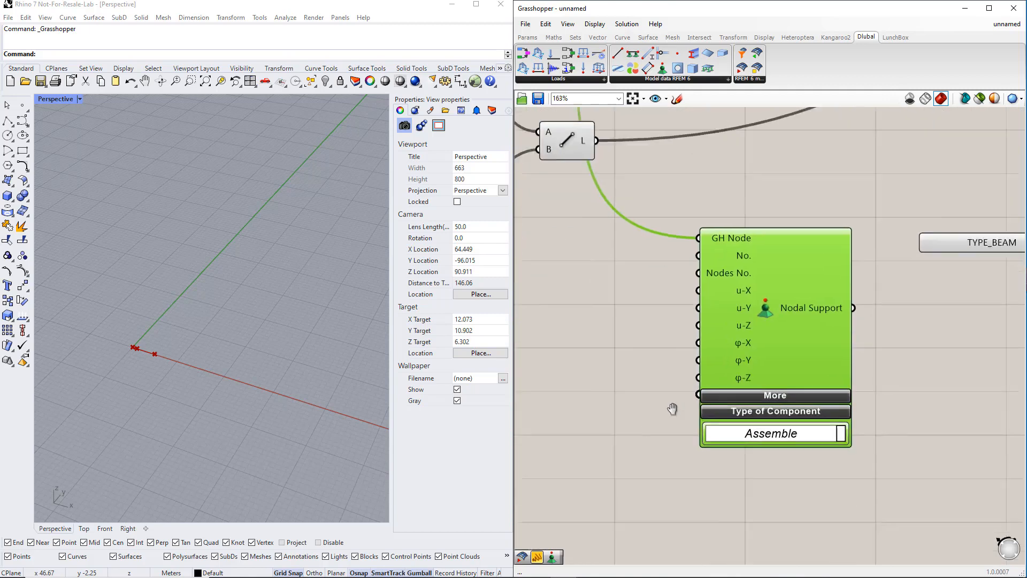
{"action": "left_click", "coordinate": [527, 37]}
{"action": "left_click_drag", "start_coordinate": [684, 74], "coordinate": [655, 234]}
{"action": "left_click_drag", "start_coordinate": [631, 324], "coordinate": [631, 326]}
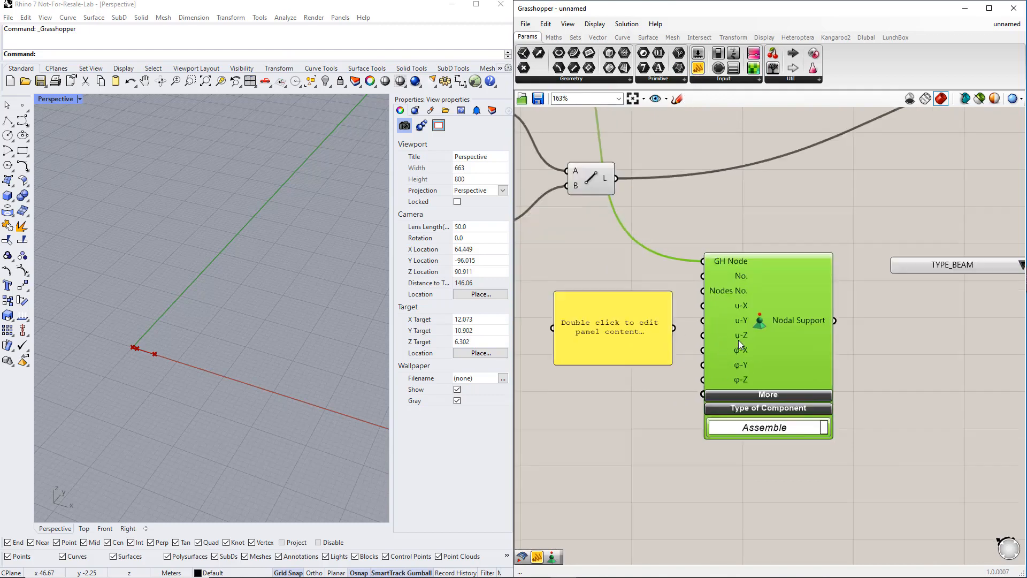
{"action": "scroll", "coordinate": [738, 339], "scroll_direction": "up", "scroll_amount": 6}
{"action": "mouse_move", "coordinate": [741, 291]}
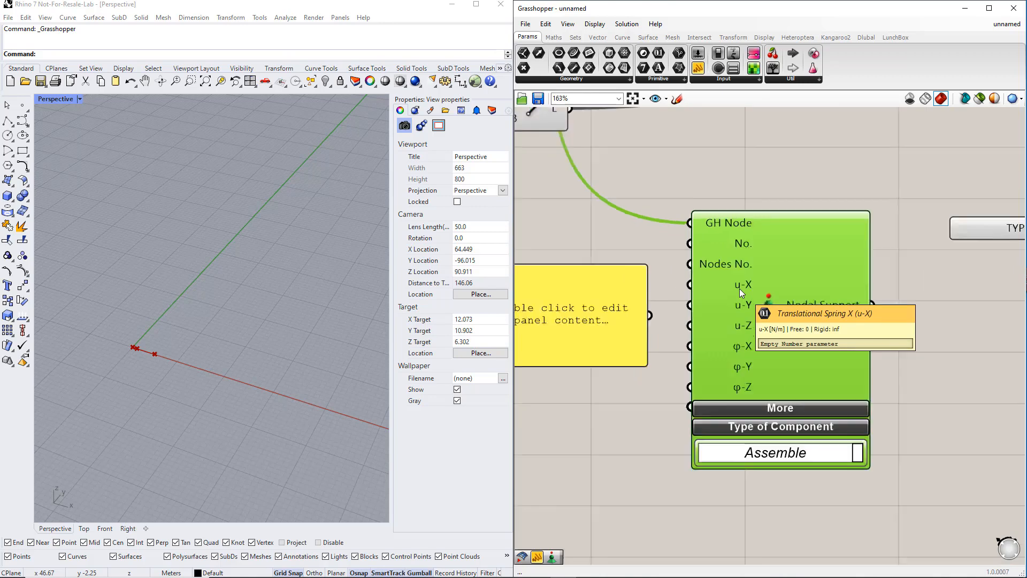
{"action": "scroll", "coordinate": [739, 288], "scroll_direction": "down", "scroll_amount": 3}
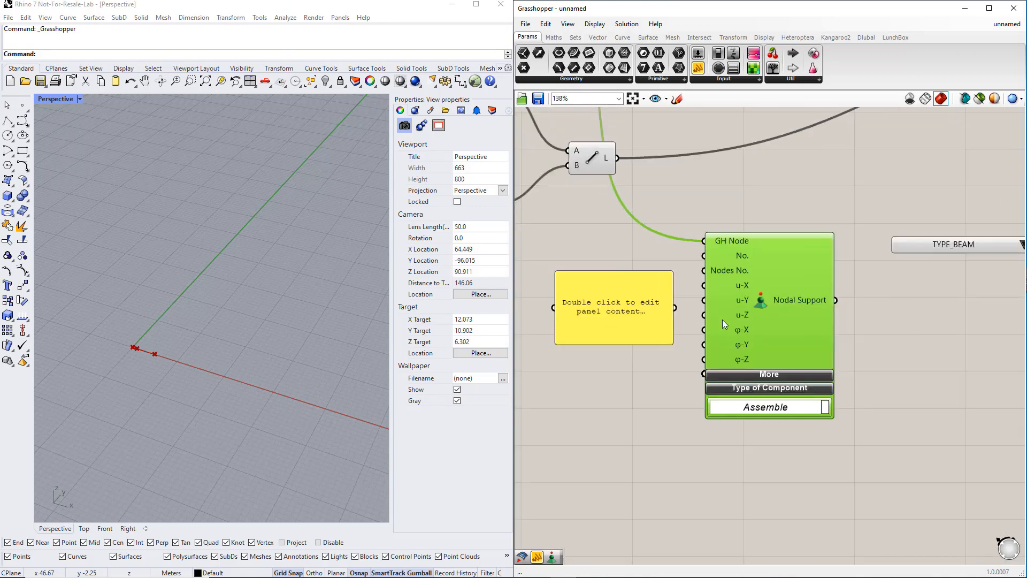
{"action": "double_click", "coordinate": [672, 321]}
{"action": "type", "text": "INF"}
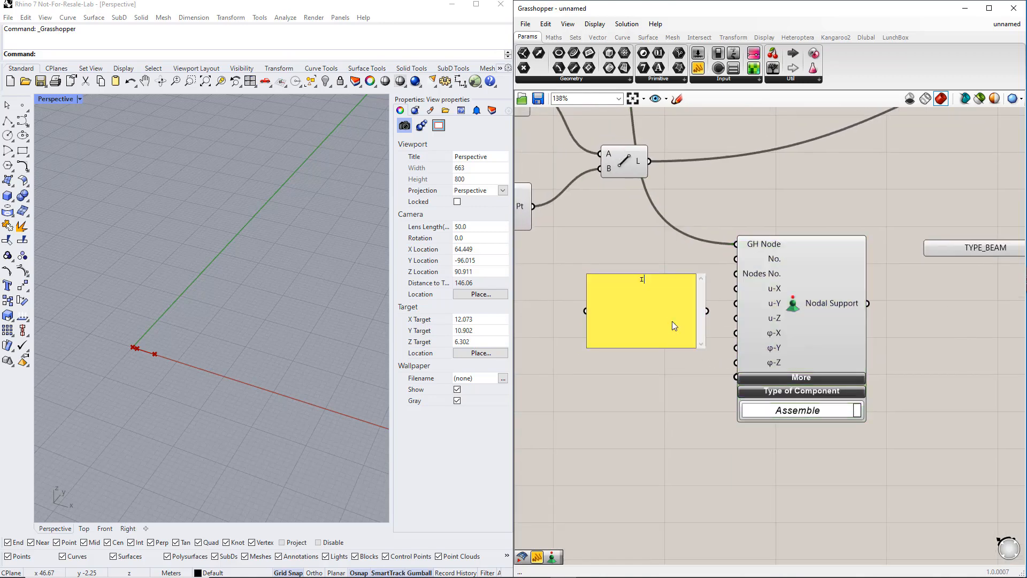
{"action": "left_click", "coordinate": [691, 387]}
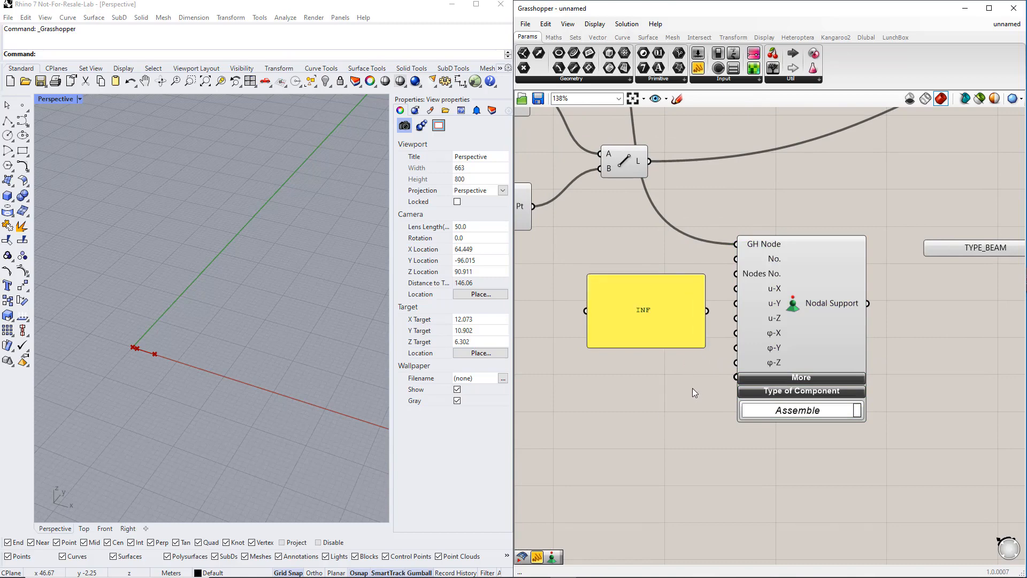
Shrink the INF panel and connect it to the Nodal Support's u-X, u-Y, u-Z, φ-X and φ-Z inputs
{"action": "scroll", "coordinate": [695, 342], "scroll_direction": "up", "scroll_amount": 3}
{"action": "left_click_drag", "start_coordinate": [697, 346], "coordinate": [572, 272]}
{"action": "left_click_drag", "start_coordinate": [560, 256], "coordinate": [752, 253]}
{"action": "left_click_drag", "start_coordinate": [679, 308], "coordinate": [751, 278]}
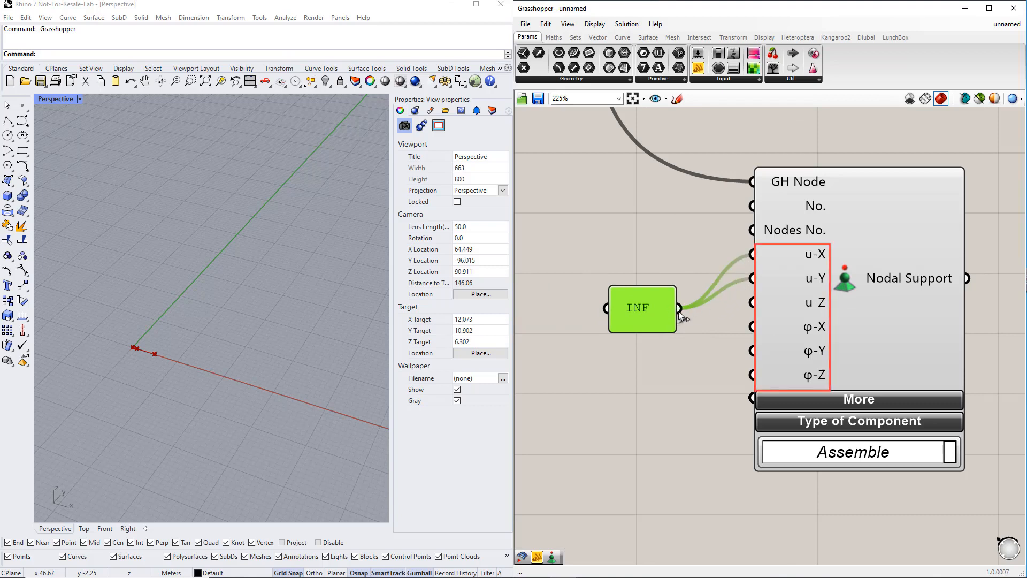
{"action": "left_click_drag", "start_coordinate": [680, 308], "coordinate": [752, 302]}
{"action": "left_click_drag", "start_coordinate": [680, 309], "coordinate": [752, 326]}
{"action": "left_click_drag", "start_coordinate": [679, 309], "coordinate": [749, 376]}
Duplicate the Nodal Support with its INF panel below the original and disconnect the point from the copy's GH Node input
{"action": "scroll", "coordinate": [703, 368], "scroll_direction": "down", "scroll_amount": 5}
{"action": "right_click_drag", "start_coordinate": [783, 437], "coordinate": [788, 361]}
{"action": "left_click_drag", "start_coordinate": [802, 367], "coordinate": [677, 262]}
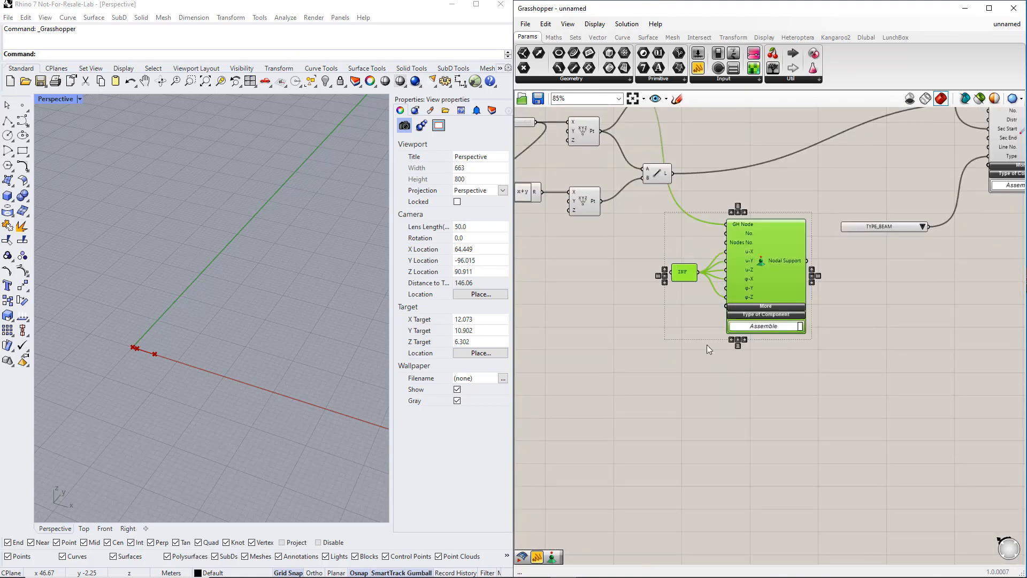
{"action": "right_click_drag", "start_coordinate": [725, 389], "coordinate": [717, 364]}
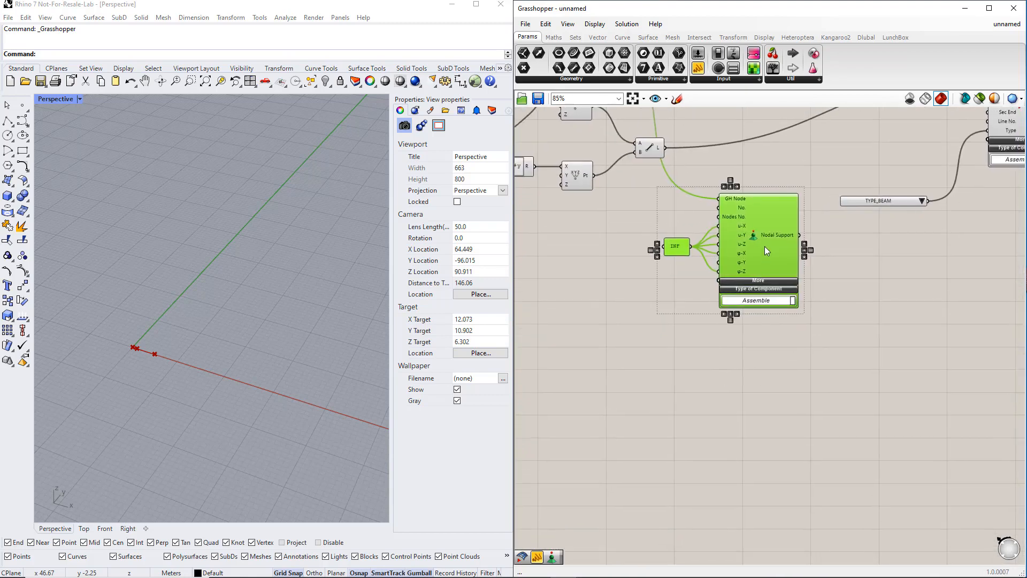
{"action": "left_click_drag", "start_coordinate": [763, 268], "coordinate": [767, 406], "text": "alt"}
{"action": "scroll", "coordinate": [767, 406], "scroll_direction": "down", "scroll_amount": 2}
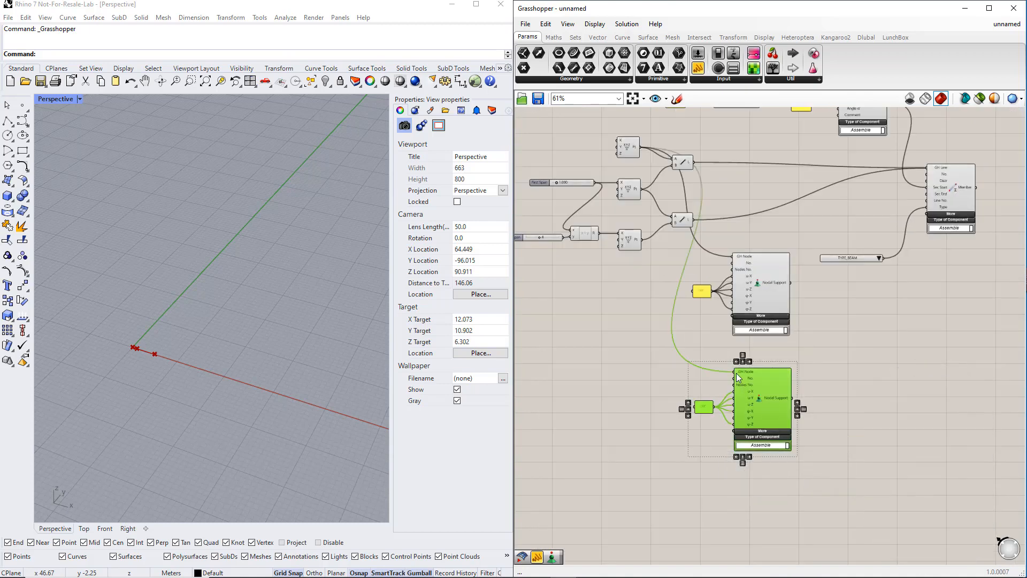
{"action": "left_click_drag", "start_coordinate": [734, 372], "coordinate": [647, 159], "text": "ctrl"}
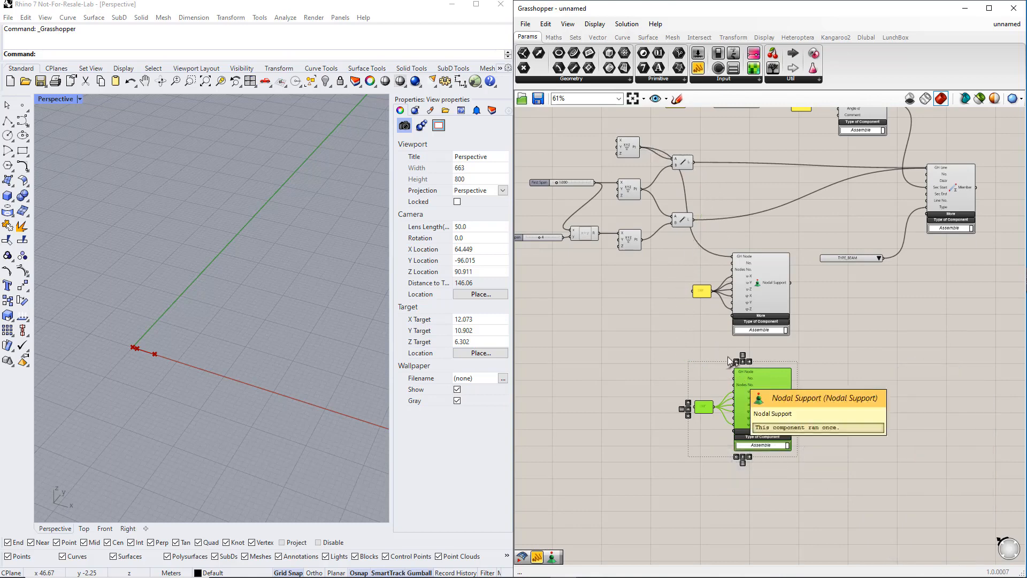
Connect the middle and lowest Construct Point outputs to the copied Nodal Support's GH Node input
{"action": "left_click_drag", "start_coordinate": [734, 371], "coordinate": [643, 190]}
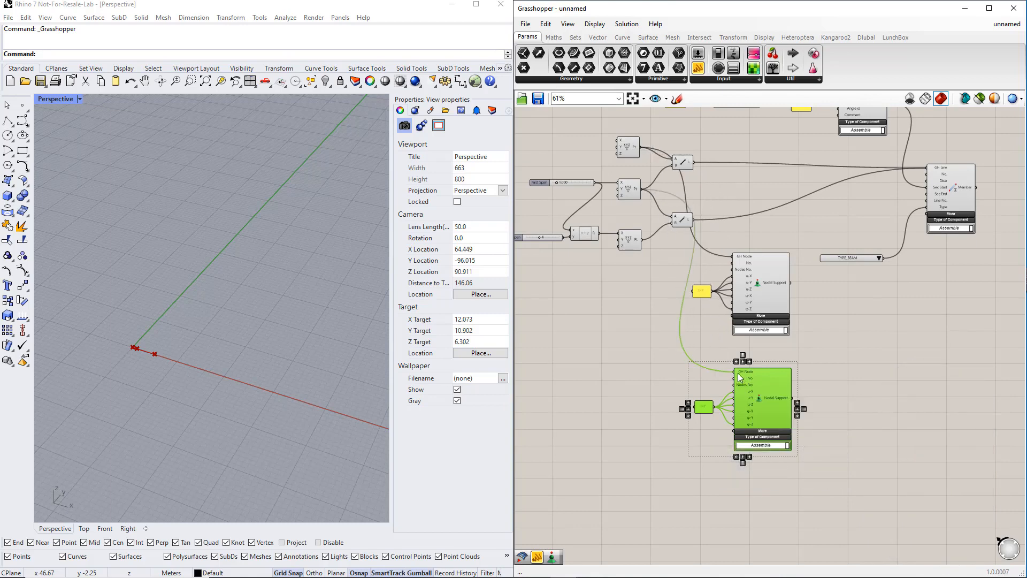
{"action": "mouse_move", "coordinate": [738, 374]}
{"action": "left_click_drag", "start_coordinate": [737, 375], "coordinate": [643, 241], "text": "shift"}
Disconnect the INF panel from the copied Nodal Support's u-X input
{"action": "scroll", "coordinate": [721, 419], "scroll_direction": "up", "scroll_amount": 6}
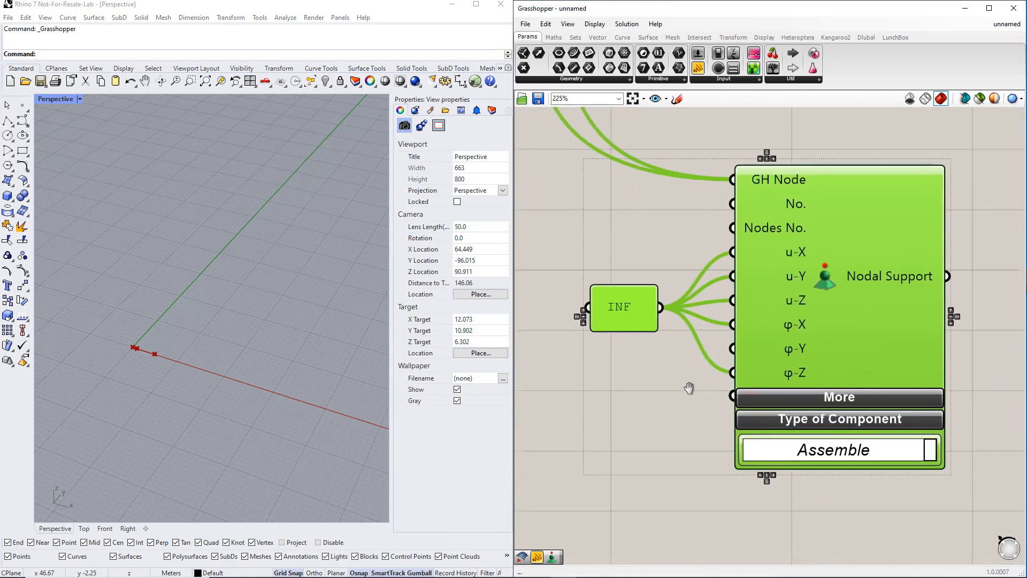
{"action": "left_click_drag", "start_coordinate": [729, 243], "coordinate": [664, 299], "text": "ctrl"}
{"action": "scroll", "coordinate": [672, 368], "scroll_direction": "down", "scroll_amount": 7}
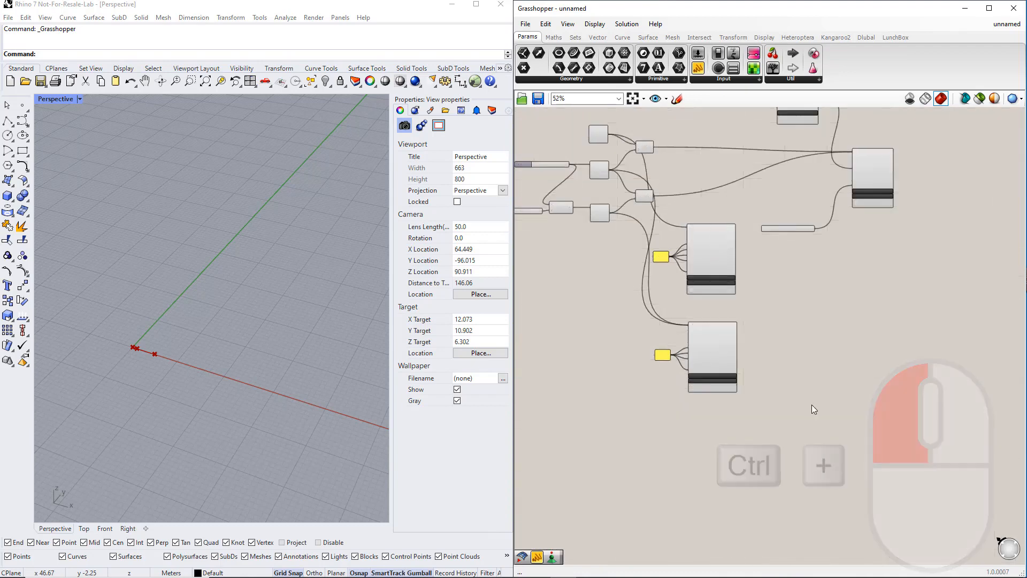
Move both Nodal Supports with their INF panels to the right so they sit below the Member component
{"action": "left_click_drag", "start_coordinate": [700, 388], "coordinate": [588, 230]}
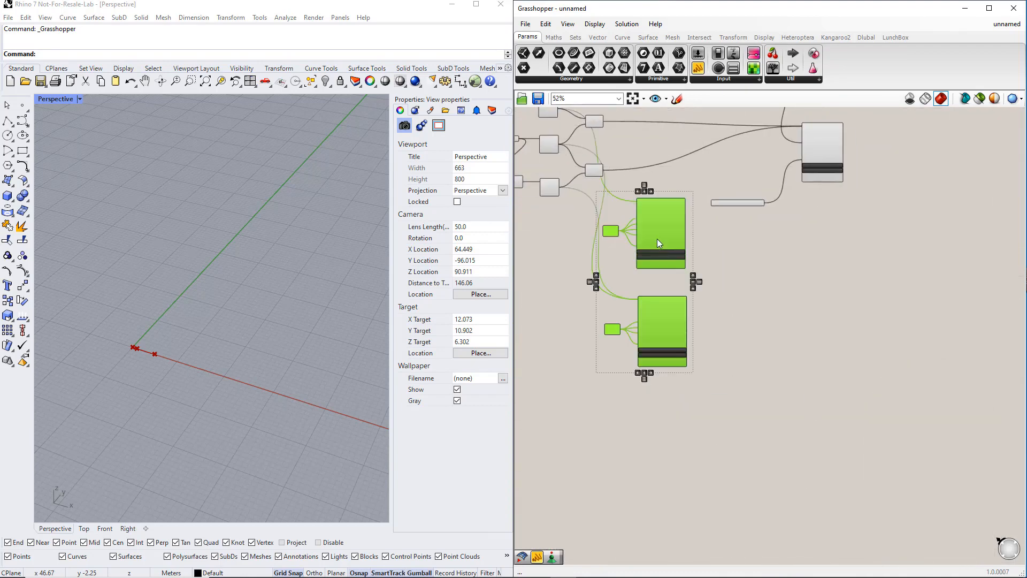
{"action": "left_click_drag", "start_coordinate": [657, 239], "coordinate": [827, 248]}
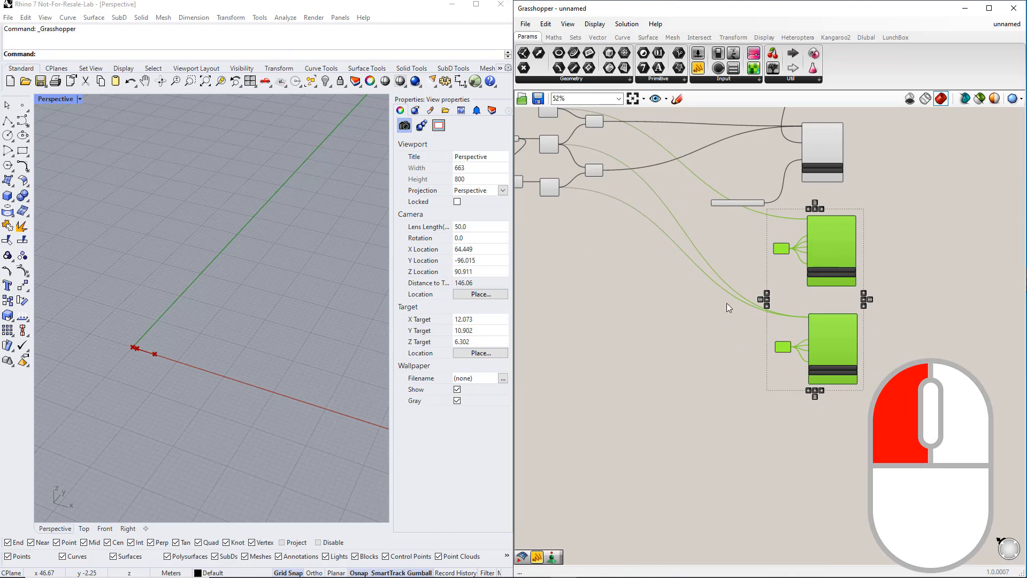
{"action": "scroll", "coordinate": [722, 380], "scroll_direction": "down", "scroll_amount": 2}
{"action": "scroll", "coordinate": [665, 291], "scroll_direction": "up", "scroll_amount": 2}
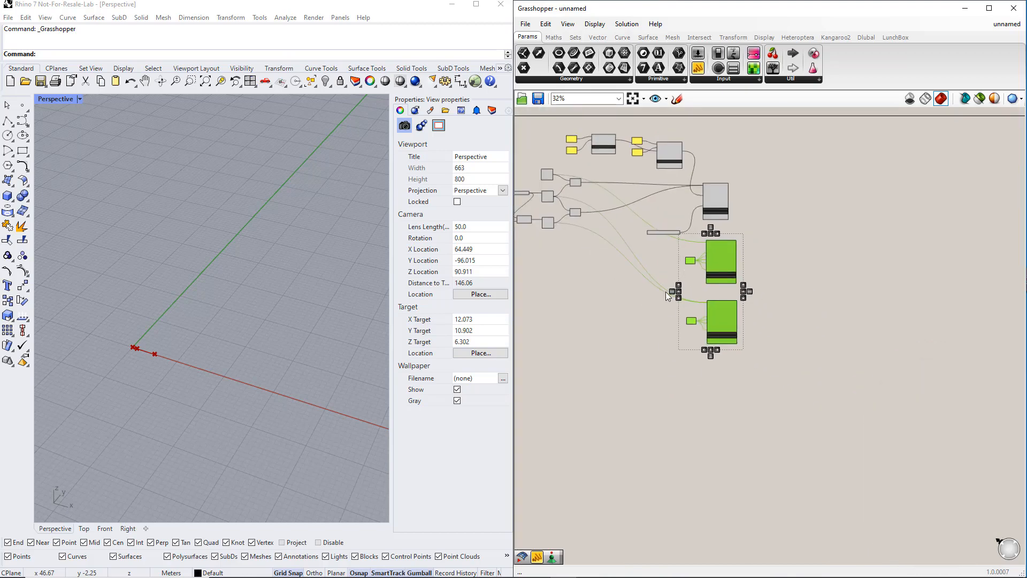
{"action": "left_click", "coordinate": [641, 342]}
Place a Dlubal RFEM 6 Export component to the right of the Member and Nodal Support components
{"action": "right_click_drag", "start_coordinate": [662, 345], "coordinate": [602, 447]}
{"action": "right_click_drag", "start_coordinate": [814, 308], "coordinate": [845, 341]}
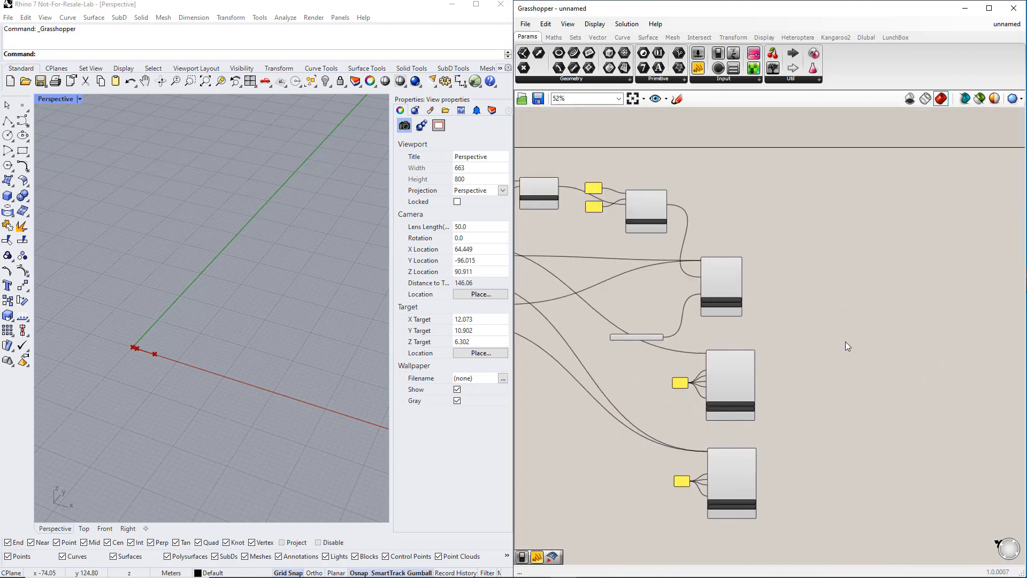
{"action": "left_click", "coordinate": [865, 39]}
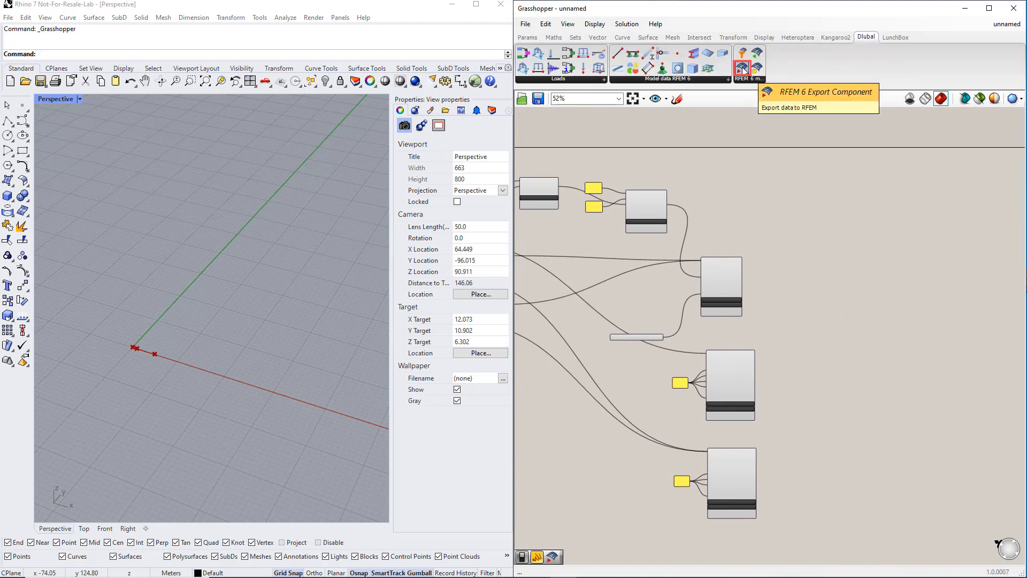
{"action": "left_click_drag", "start_coordinate": [744, 70], "coordinate": [888, 358]}
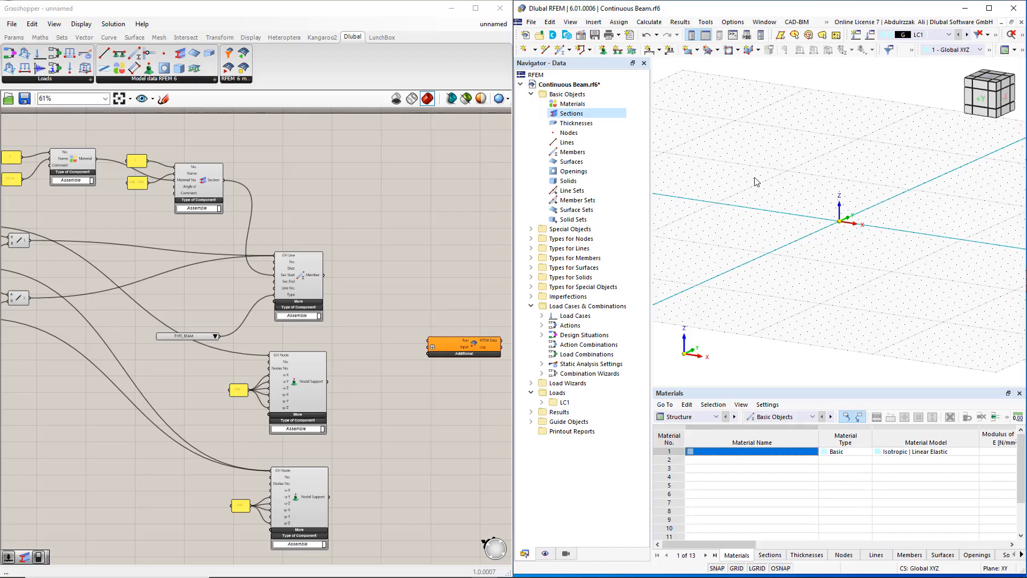
Switch to RFEM and enable the Web Services option to start the server automatically with the application in the program options
{"action": "left_click", "coordinate": [733, 22]}
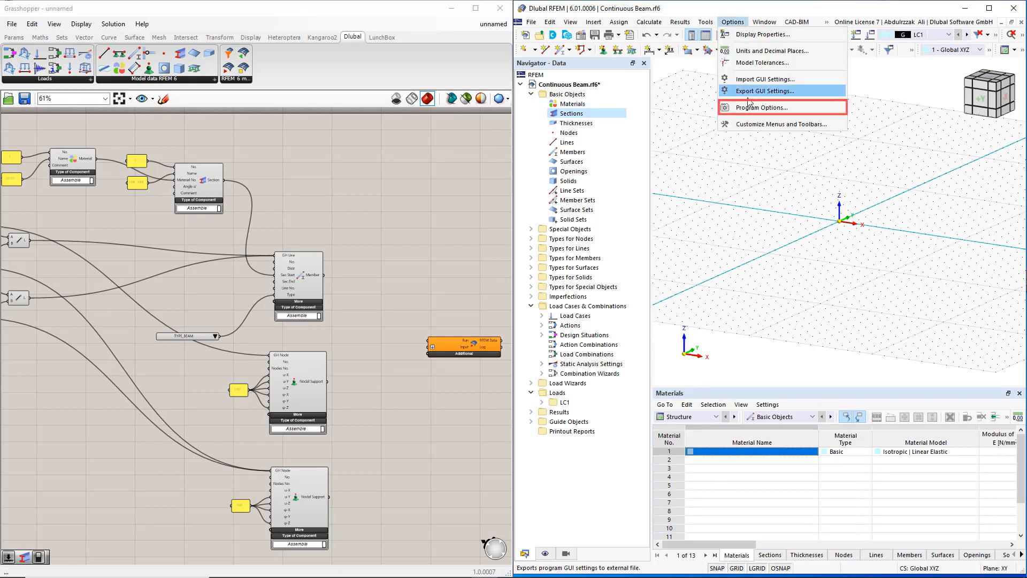
{"action": "left_click", "coordinate": [761, 108]}
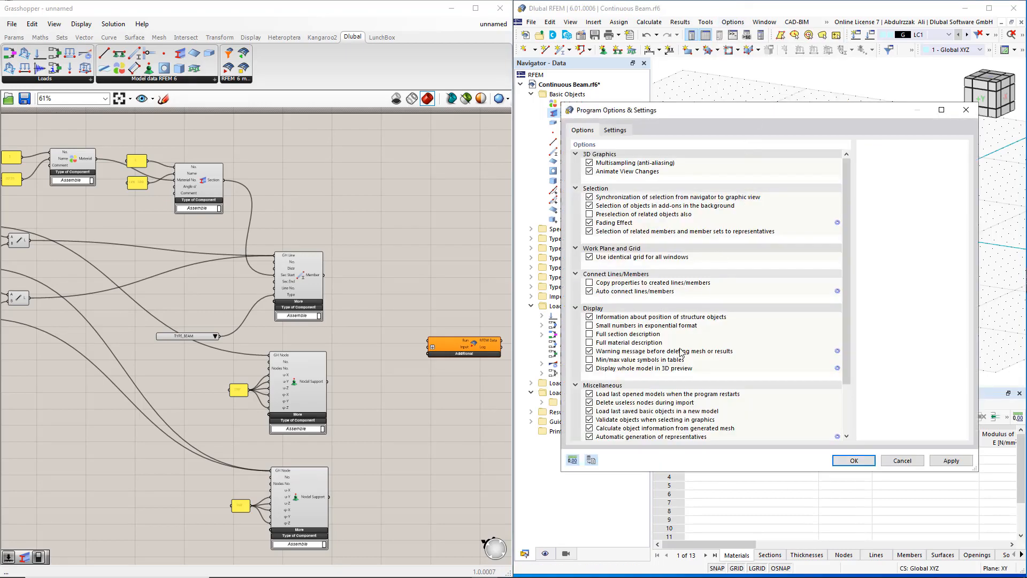
{"action": "scroll", "coordinate": [682, 350], "scroll_direction": "down", "scroll_amount": 3}
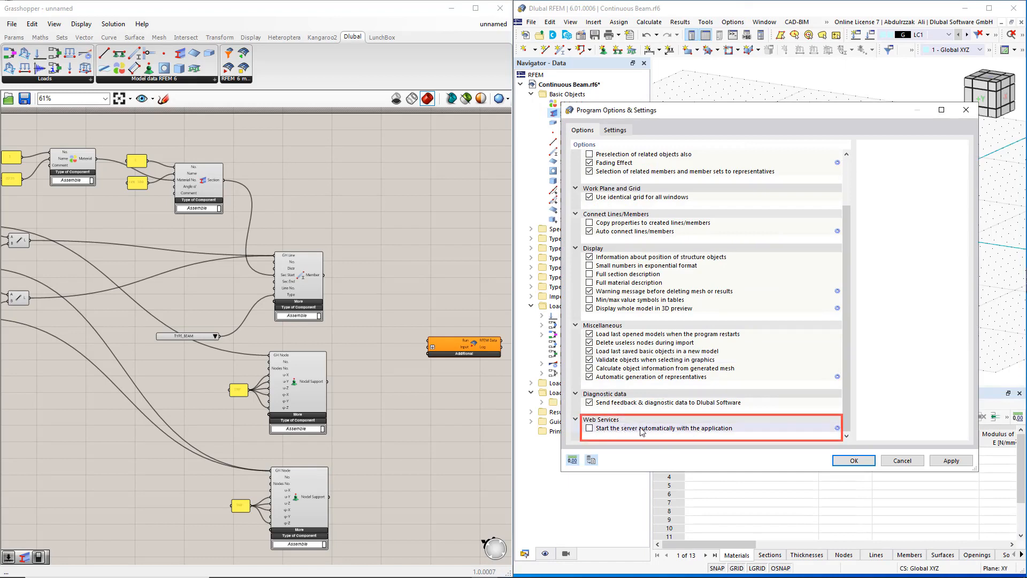
{"action": "left_click", "coordinate": [590, 428]}
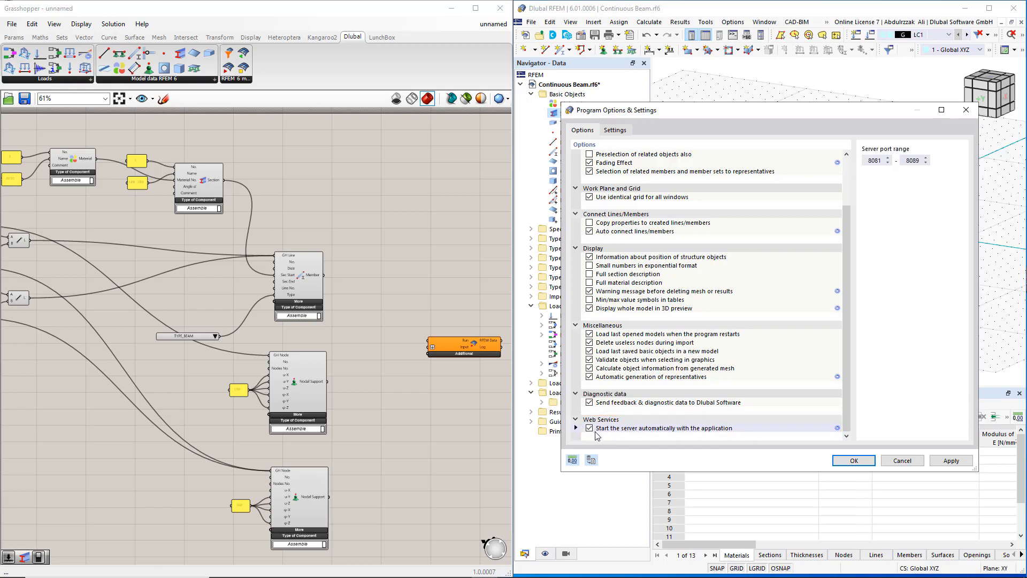
{"action": "left_click", "coordinate": [843, 461]}
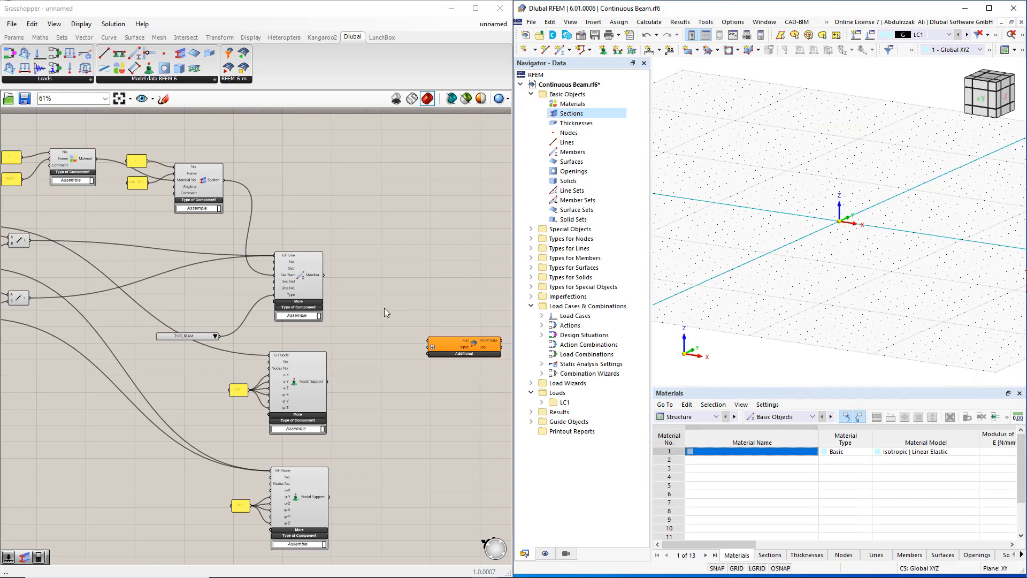
Back in Grasshopper, add a Boolean Toggle, connect it to the RFEM 6 Export component's Run input and position it beside that input
{"action": "left_click", "coordinate": [11, 38]}
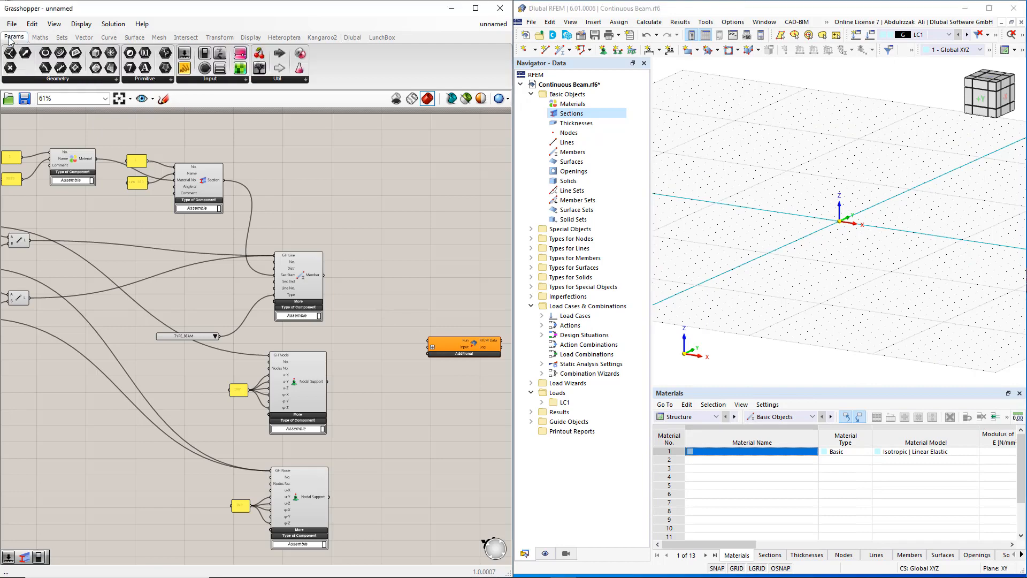
{"action": "left_click", "coordinate": [220, 81]}
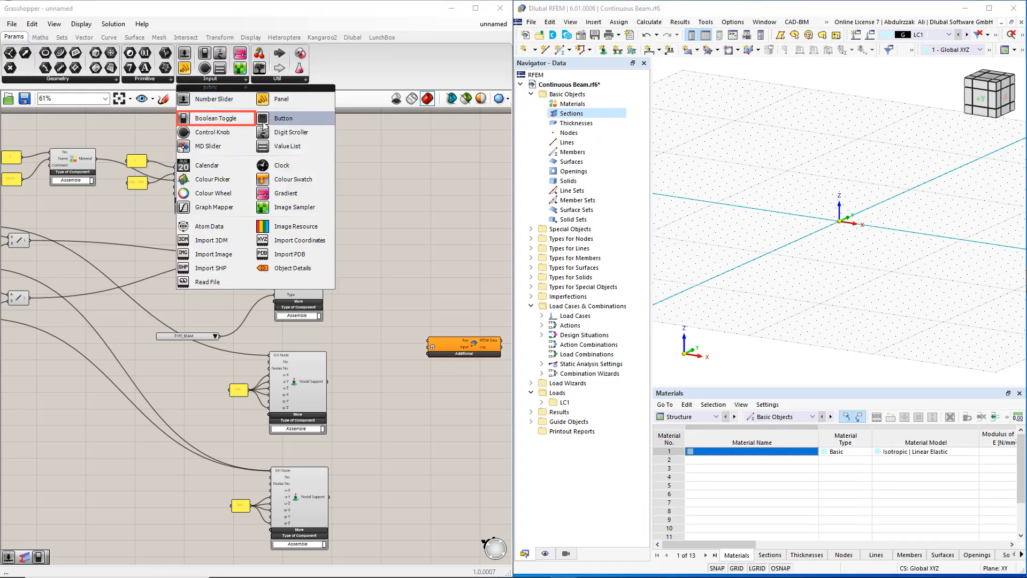
{"action": "left_click_drag", "start_coordinate": [240, 125], "coordinate": [392, 285]}
{"action": "scroll", "coordinate": [429, 319], "scroll_direction": "up", "scroll_amount": 3}
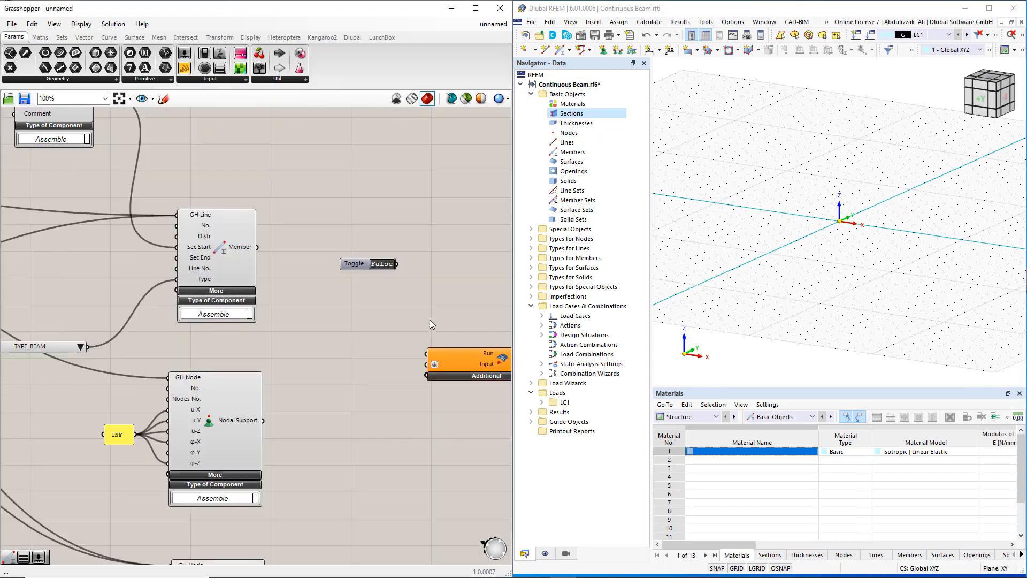
{"action": "left_click_drag", "start_coordinate": [319, 217], "coordinate": [352, 304]}
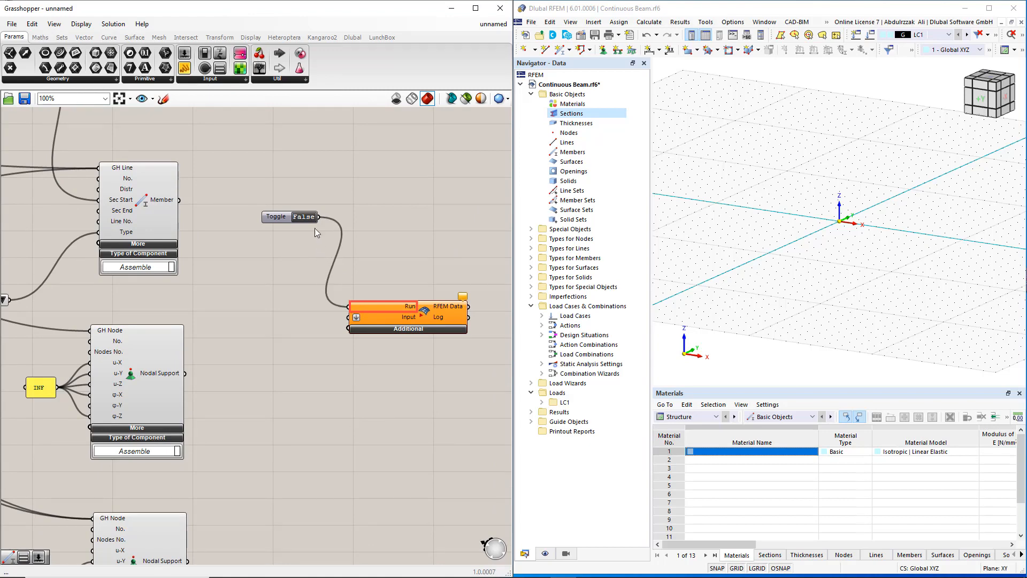
{"action": "left_click_drag", "start_coordinate": [286, 217], "coordinate": [292, 279]}
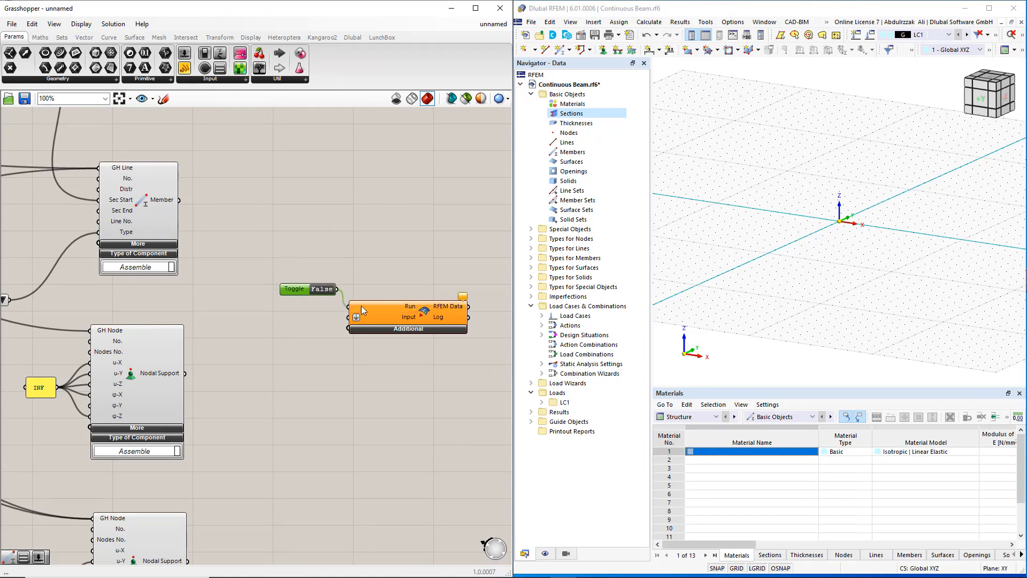
Expand the export component's additional inputs and attach a Value List set to Meters to its Units input
{"action": "left_click", "coordinate": [404, 329]}
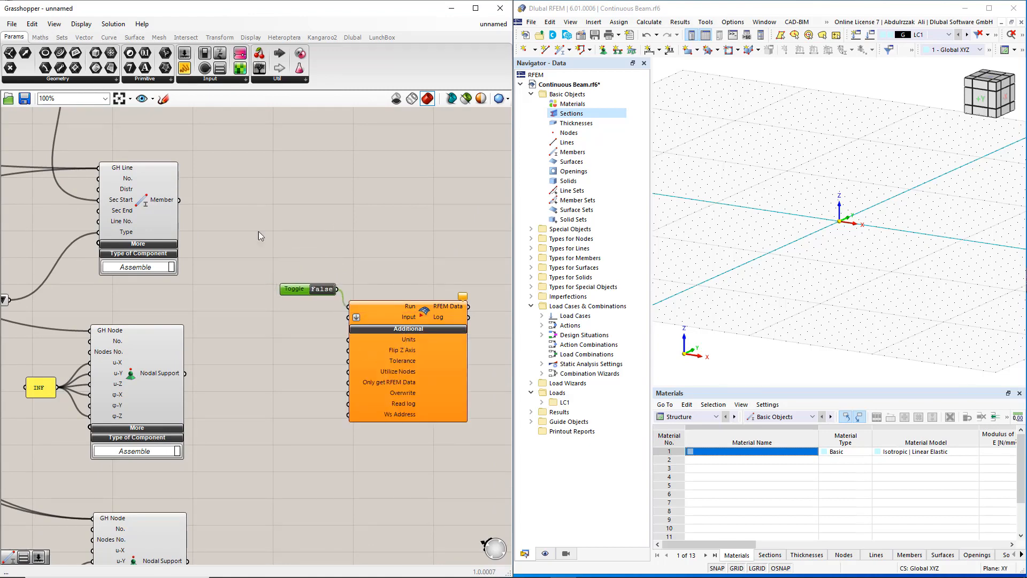
{"action": "left_click", "coordinate": [224, 81]}
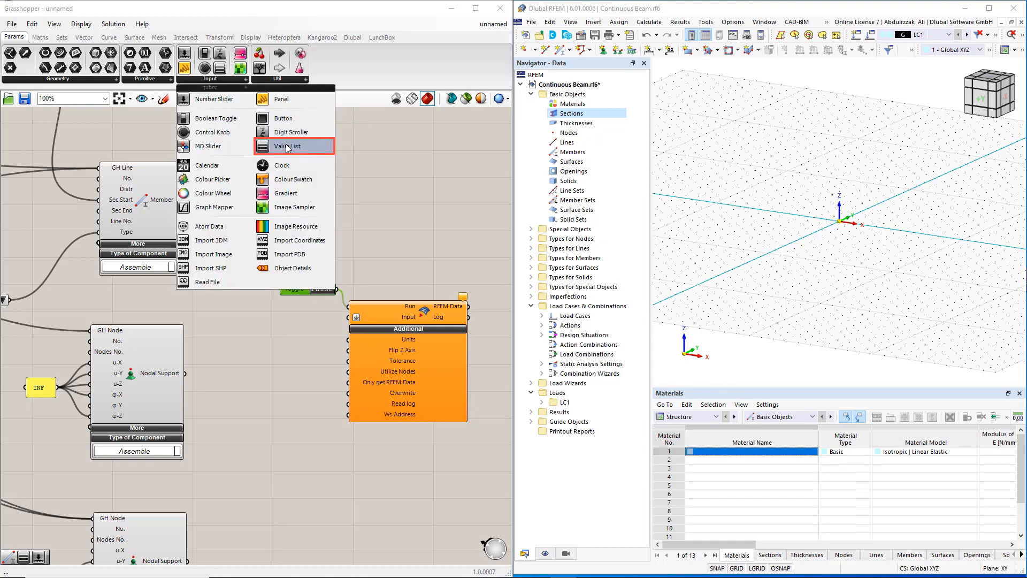
{"action": "left_click_drag", "start_coordinate": [287, 148], "coordinate": [347, 340]}
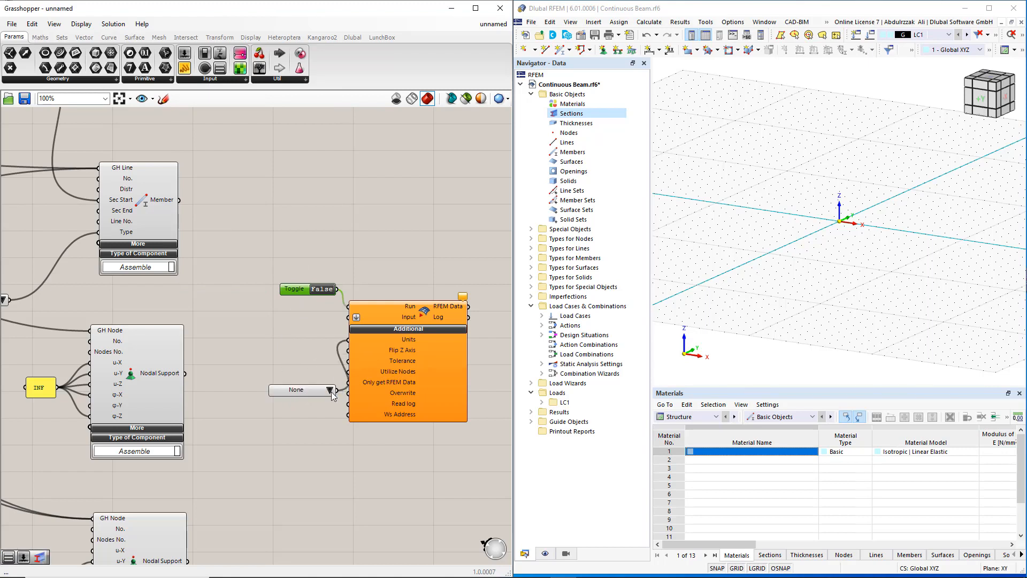
{"action": "left_click", "coordinate": [330, 390]}
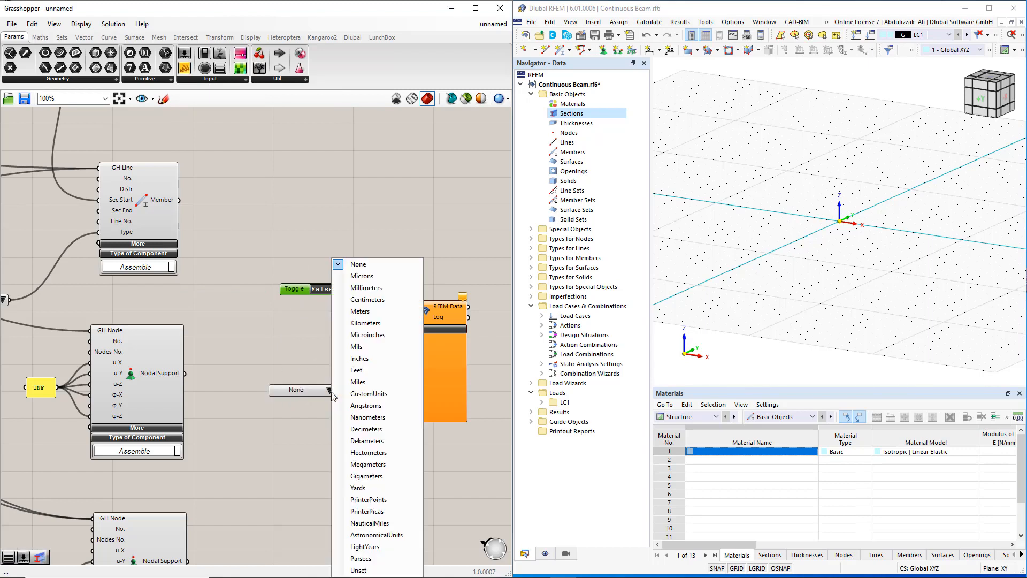
{"action": "left_click", "coordinate": [364, 311]}
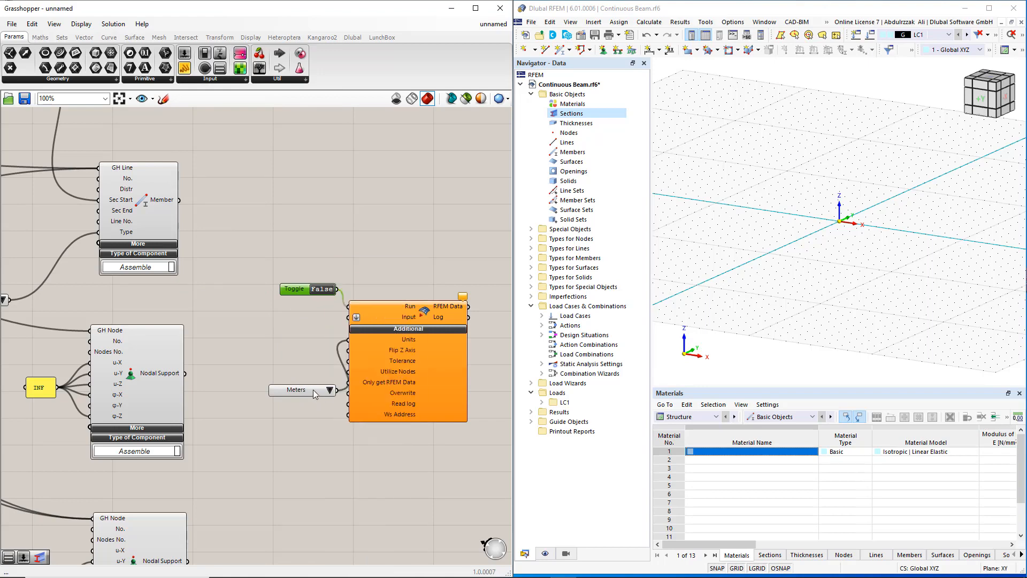
{"action": "left_click_drag", "start_coordinate": [315, 393], "coordinate": [308, 356]}
Add a Boolean Toggle set to True for the export component's Overwrite input and place it beside that input
{"action": "left_click", "coordinate": [221, 81]}
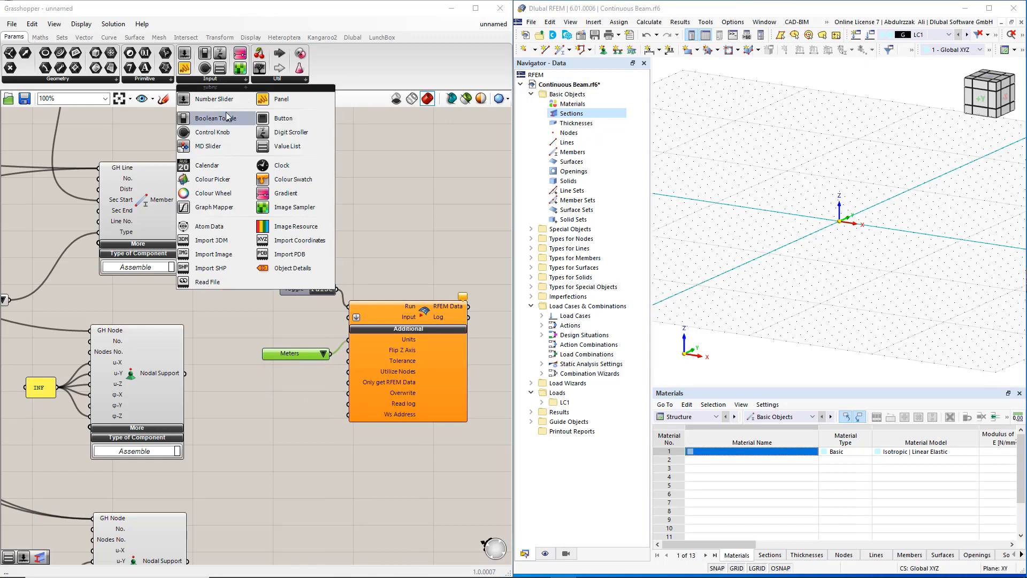
{"action": "left_click_drag", "start_coordinate": [229, 116], "coordinate": [346, 399]}
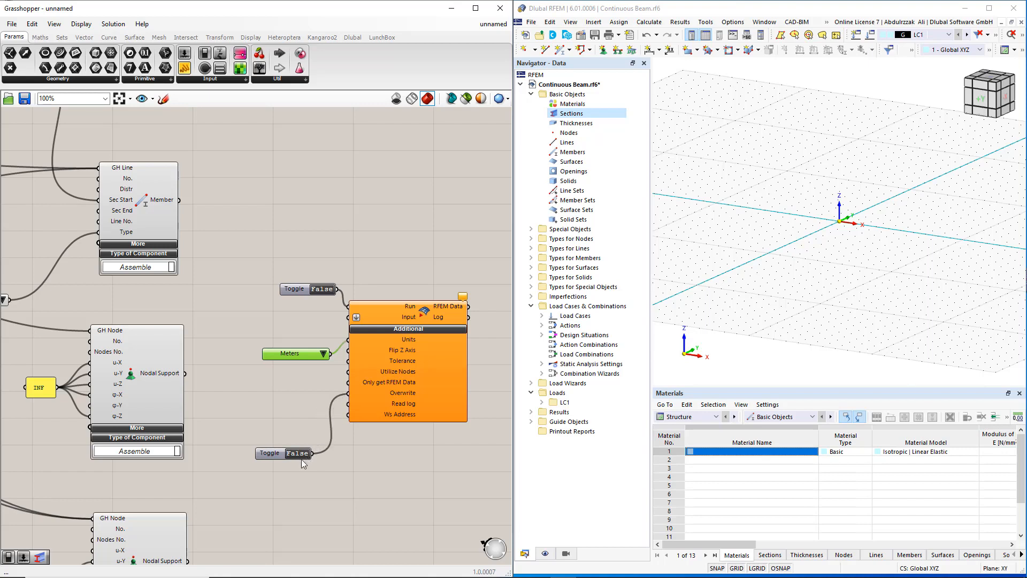
{"action": "left_click", "coordinate": [298, 455]}
{"action": "left_click_drag", "start_coordinate": [274, 454], "coordinate": [290, 409]}
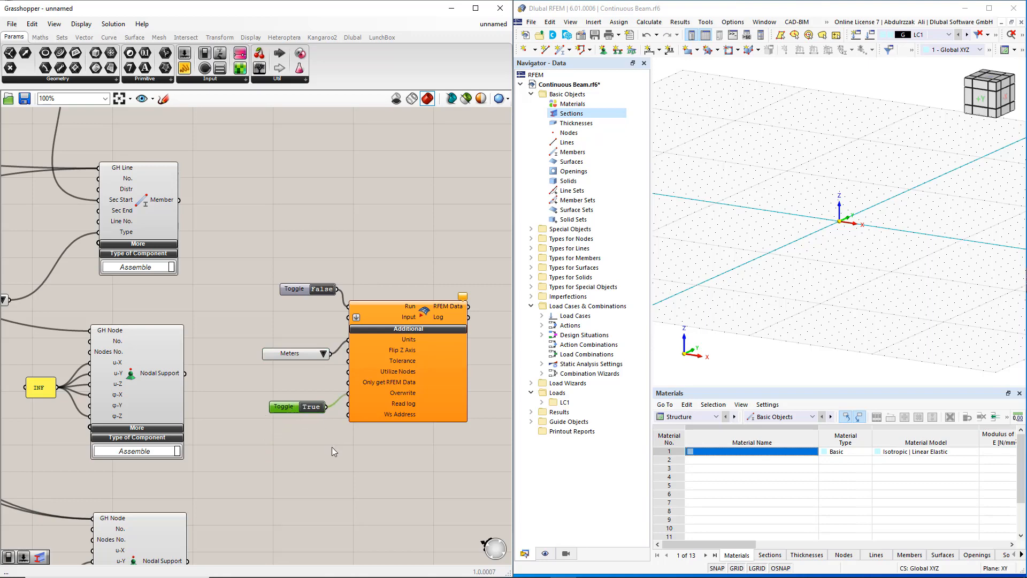
Group the span sliders, addition, Construct Point and Line components
{"action": "scroll", "coordinate": [331, 447], "scroll_direction": "down", "scroll_amount": 3}
{"action": "right_click_drag", "start_coordinate": [322, 461], "coordinate": [363, 418]}
{"action": "scroll", "coordinate": [360, 415], "scroll_direction": "down", "scroll_amount": 2}
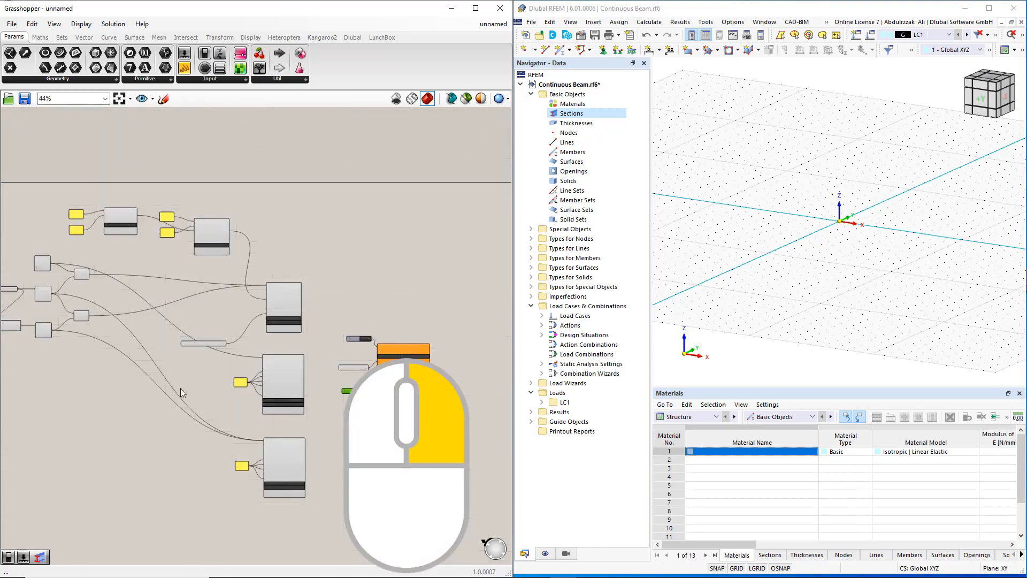
{"action": "right_click_drag", "start_coordinate": [207, 379], "coordinate": [339, 376]}
{"action": "scroll", "coordinate": [136, 323], "scroll_direction": "up", "scroll_amount": 2}
{"action": "right_click_drag", "start_coordinate": [144, 356], "coordinate": [189, 364]}
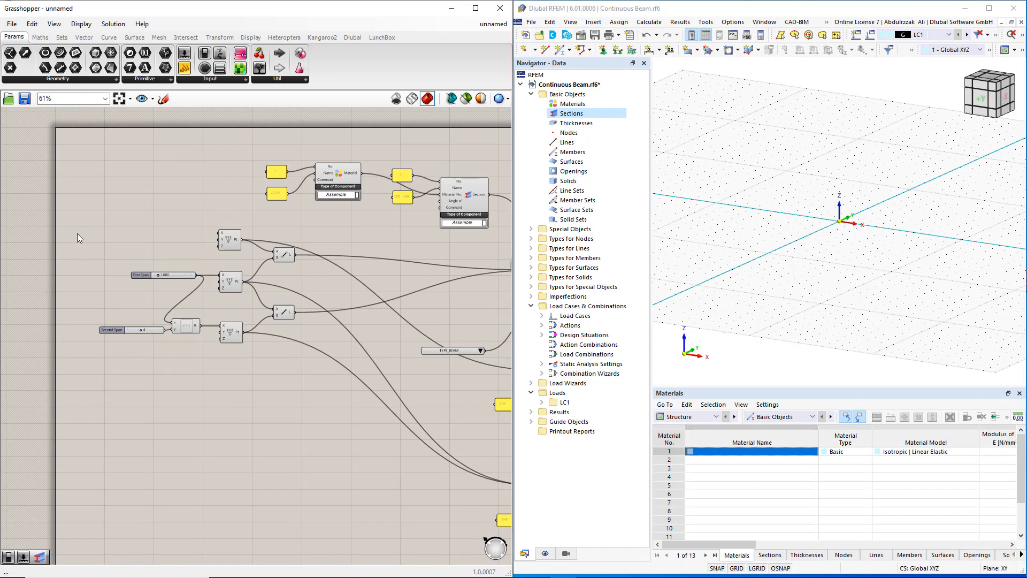
{"action": "left_click_drag", "start_coordinate": [85, 220], "coordinate": [310, 384]}
{"action": "key", "text": "ctrl+g"}
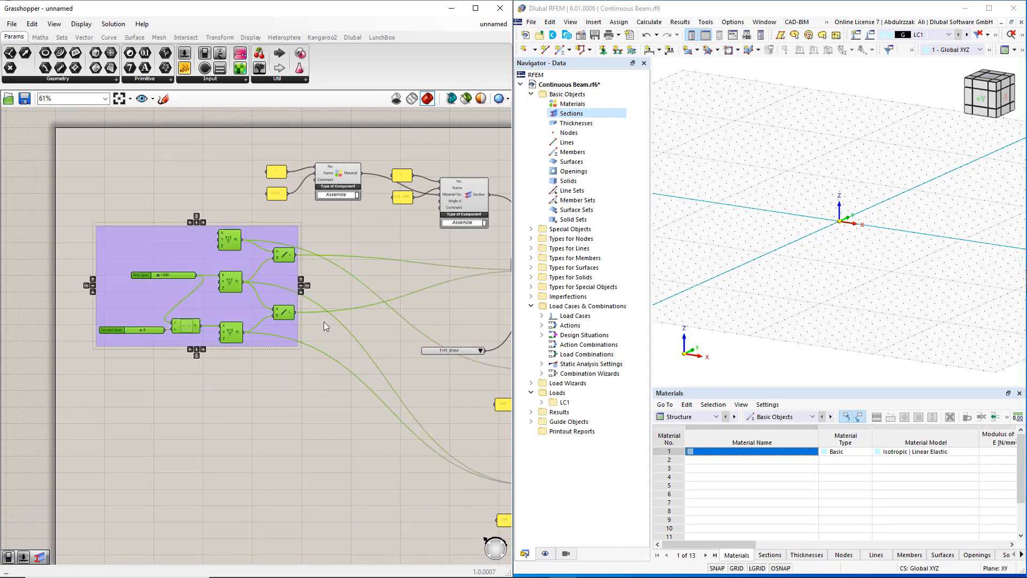
Group the Member component with its TYPE_BEAM value list
{"action": "right_click_drag", "start_coordinate": [373, 281], "coordinate": [294, 305]}
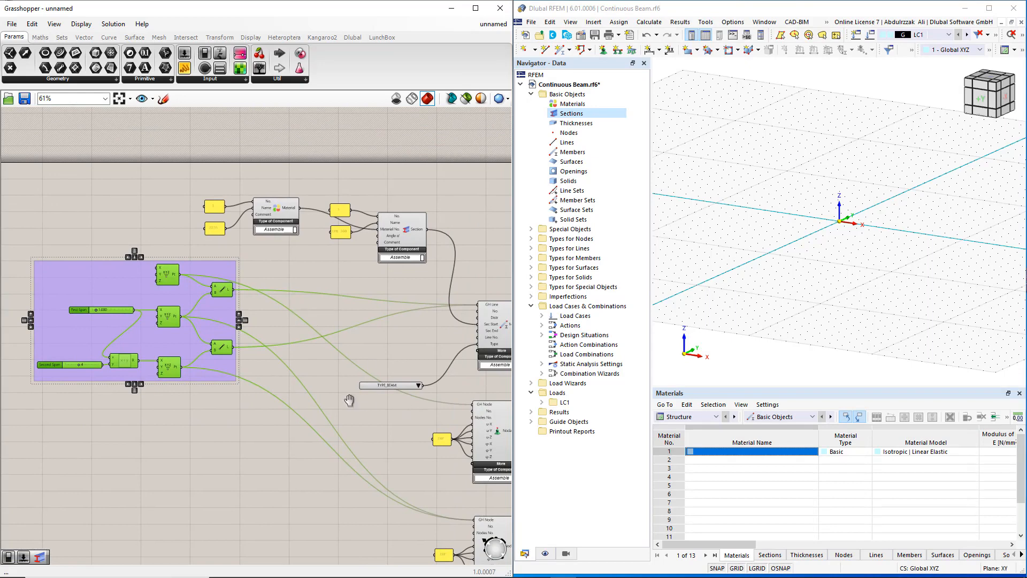
{"action": "right_click_drag", "start_coordinate": [407, 402], "coordinate": [252, 352]}
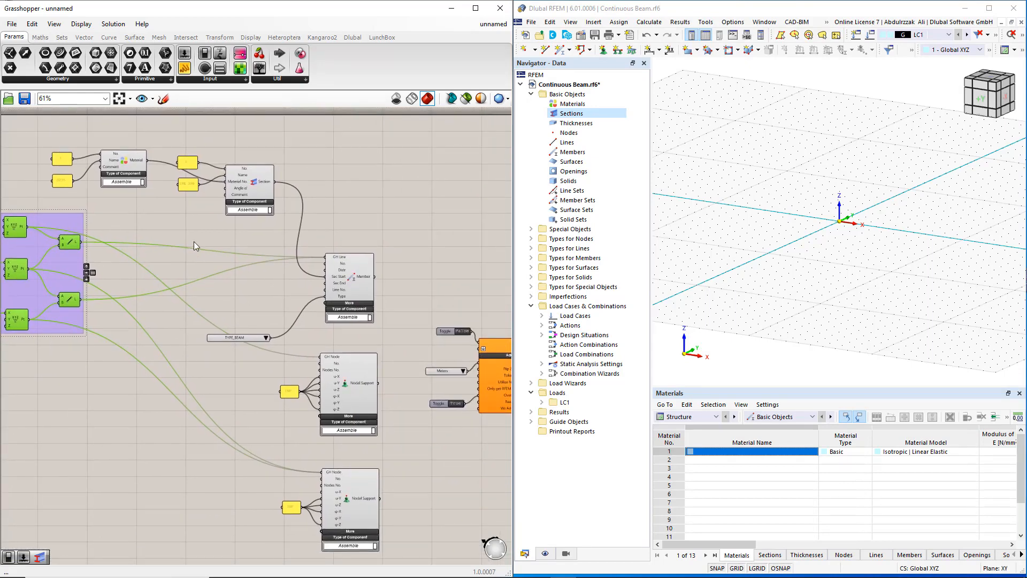
{"action": "left_click_drag", "start_coordinate": [188, 234], "coordinate": [384, 342]}
{"action": "key", "text": "ctrl+g"}
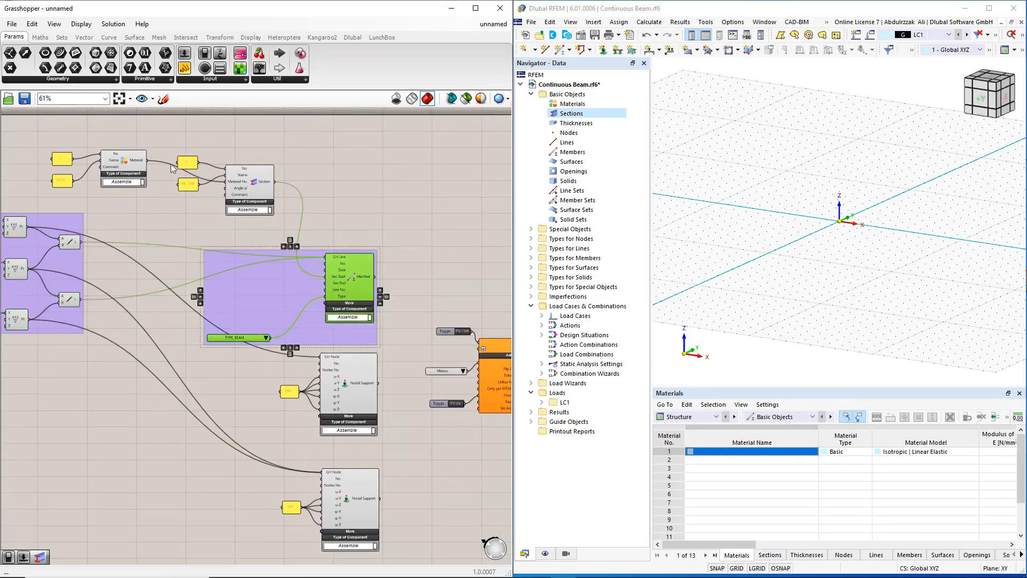
Group the Section component with its panels, and the Material component with its panels separately
{"action": "left_click_drag", "start_coordinate": [173, 142], "coordinate": [286, 232]}
{"action": "key", "text": "ctrl+g"}
{"action": "left_click_drag", "start_coordinate": [51, 152], "coordinate": [162, 198]}
{"action": "key", "text": "ctrl+g"}
Group the two Nodal Support components together with their INF panels
{"action": "right_click_drag", "start_coordinate": [244, 355], "coordinate": [213, 252]}
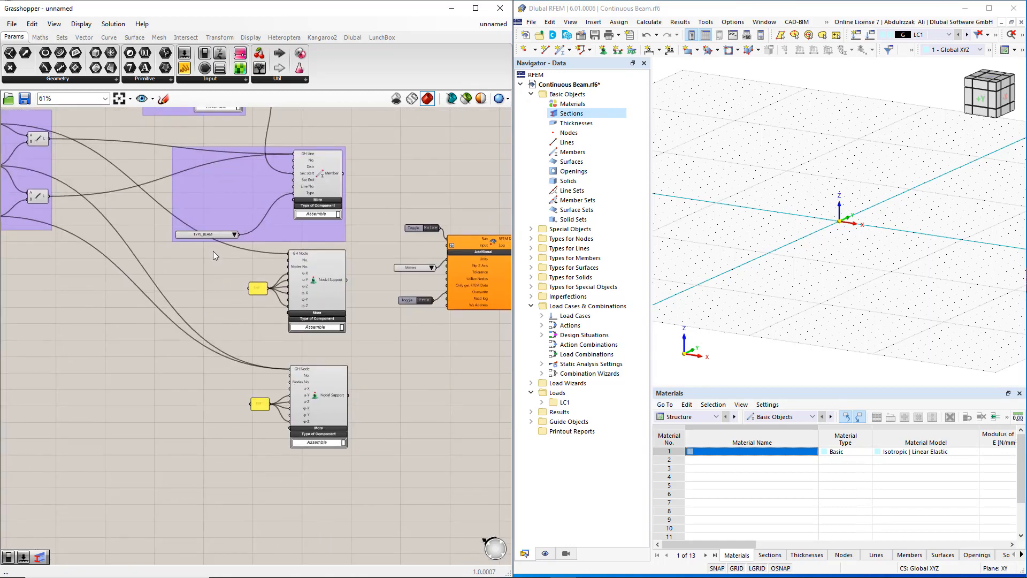
{"action": "left_click_drag", "start_coordinate": [213, 251], "coordinate": [358, 458]}
{"action": "key", "text": "ctrl+g"}
{"action": "right_click_drag", "start_coordinate": [391, 398], "coordinate": [287, 409]}
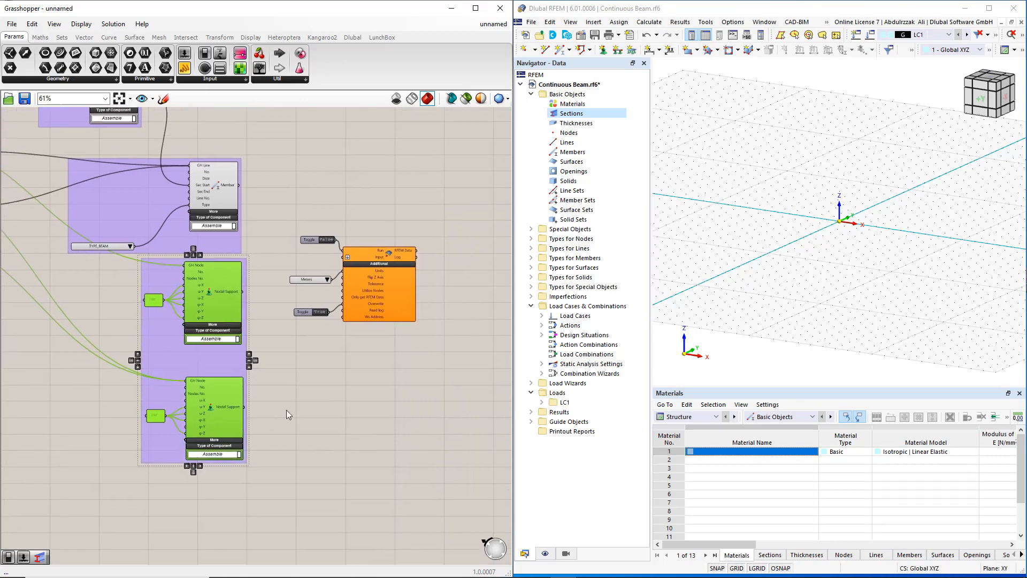
Group the orange RFEM6 export component together with its two toggles and the Meters unit list
{"action": "left_click_drag", "start_coordinate": [270, 215], "coordinate": [437, 364]}
{"action": "key", "text": "ctrl+g"}
{"action": "left_click", "coordinate": [436, 364]}
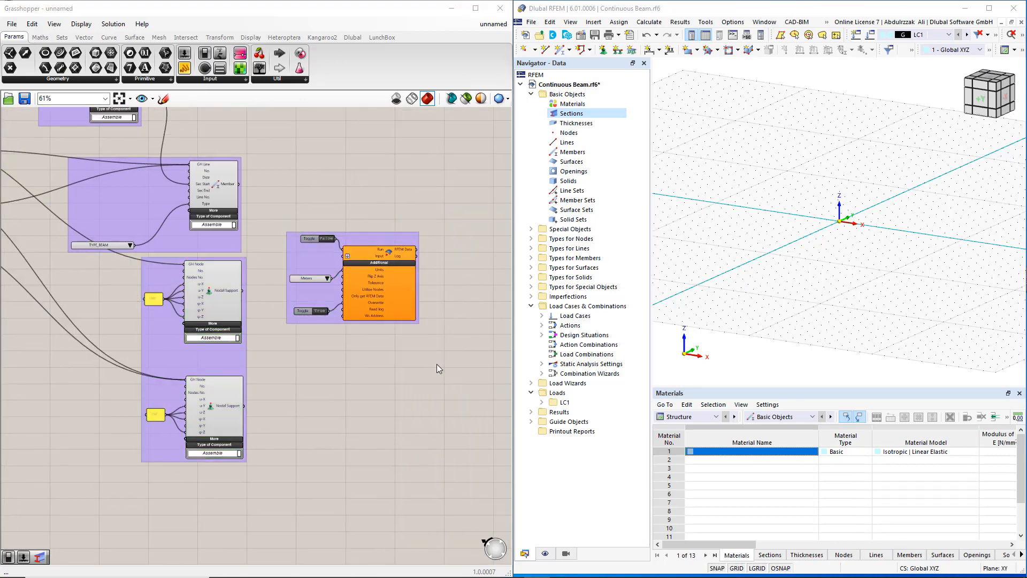
Name the group containing the span sliders, points and lines "Geometry"
{"action": "right_click_drag", "start_coordinate": [298, 380], "coordinate": [475, 469]}
{"action": "right_click_drag", "start_coordinate": [257, 388], "coordinate": [407, 427]}
{"action": "right_click", "coordinate": [157, 273]}
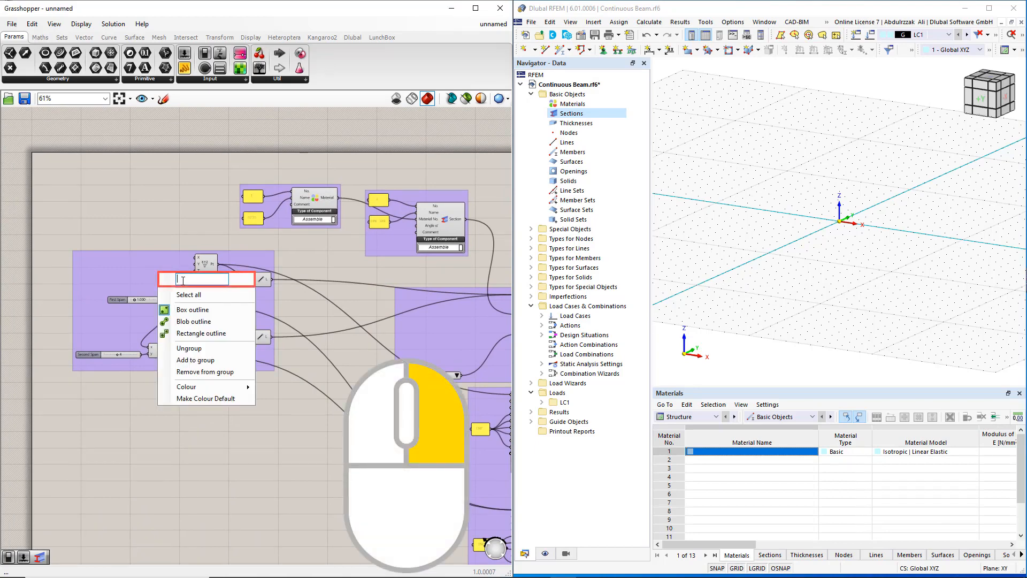
{"action": "type", "text": "G"}
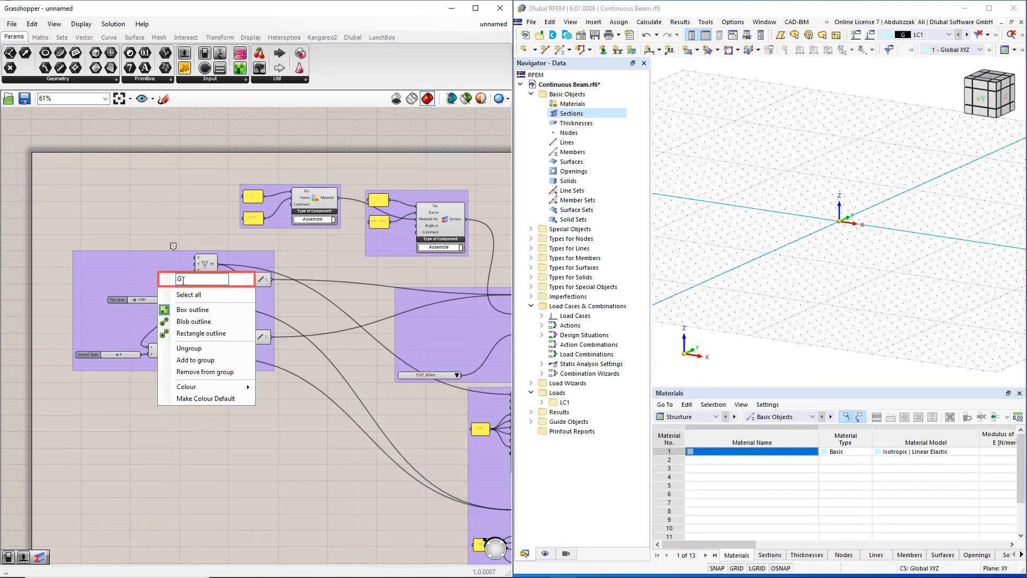
{"action": "type", "text": "eometry"}
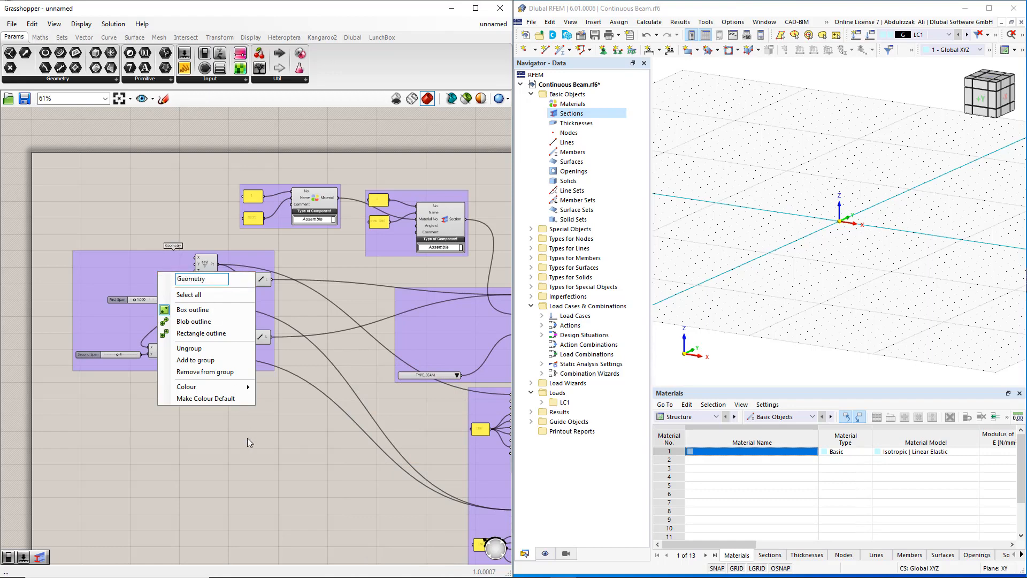
{"action": "left_click", "coordinate": [247, 438]}
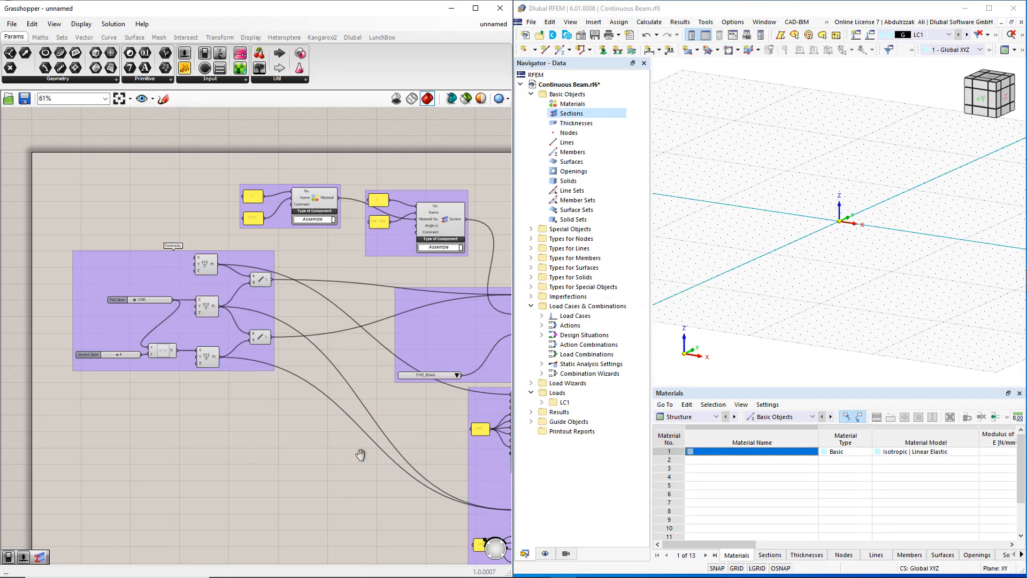
Name the nodal support group "Supports" and the group around the Member component "Member"
{"action": "right_click_drag", "start_coordinate": [477, 460], "coordinate": [301, 351]}
{"action": "right_click", "coordinate": [321, 360]}
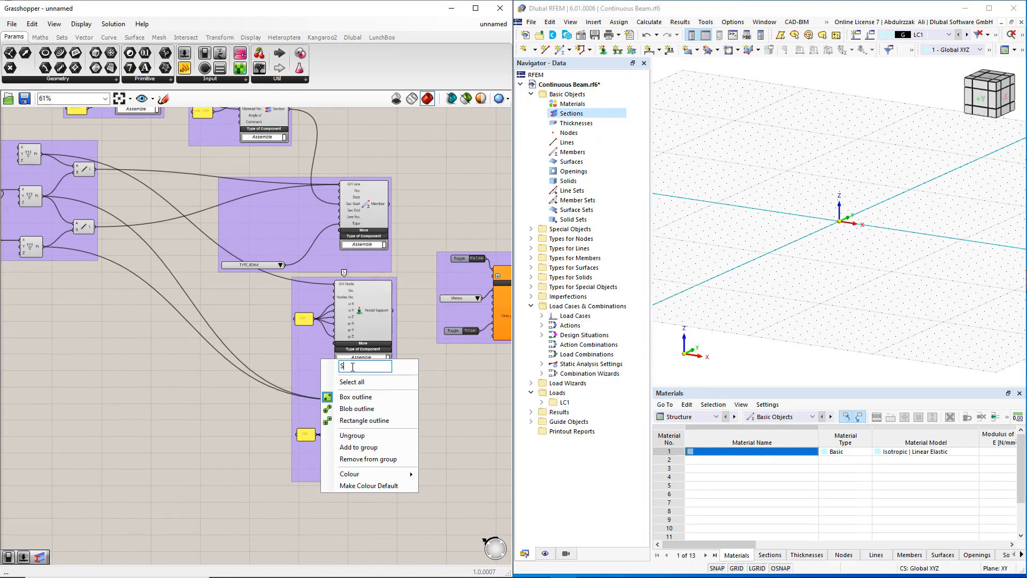
{"action": "type", "text": "Supports"}
{"action": "left_click", "coordinate": [193, 434]}
{"action": "right_click", "coordinate": [276, 219]}
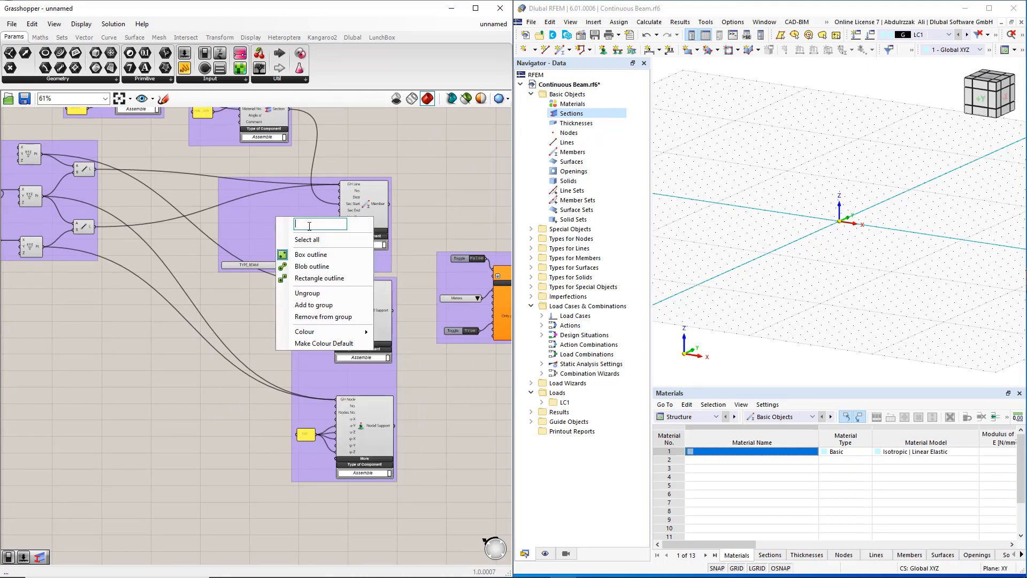
{"action": "type", "text": "Member"}
{"action": "key", "text": "Return"}
Name the group around the Section component "Section" and the one around the Material component "Material"
{"action": "right_click_drag", "start_coordinate": [274, 181], "coordinate": [321, 325]}
{"action": "right_click", "coordinate": [272, 263]}
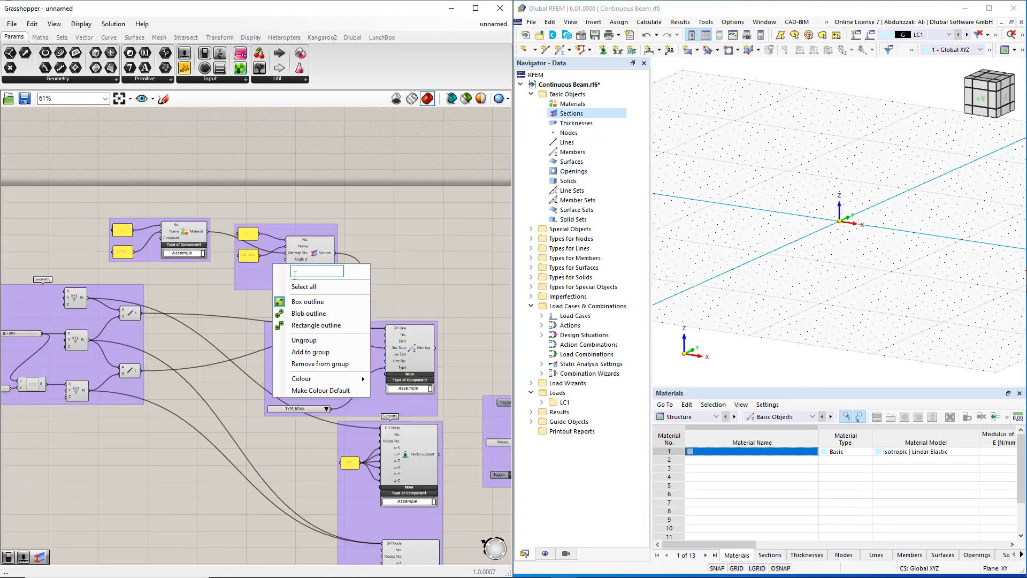
{"action": "type", "text": "Section"}
{"action": "key", "text": "Return"}
{"action": "right_click", "coordinate": [140, 236]}
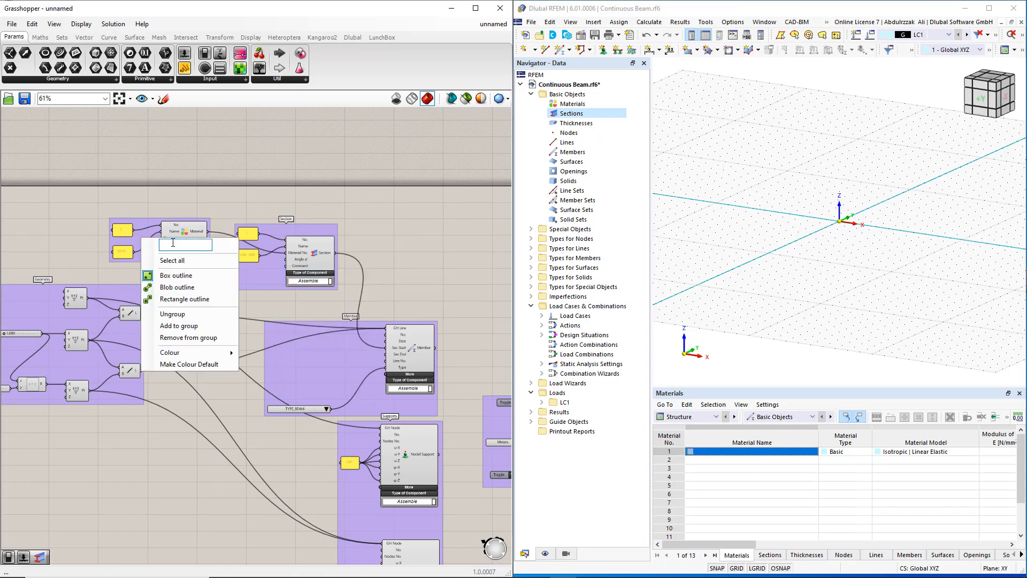
{"action": "type", "text": "Material"}
{"action": "key", "text": "Return"}
Name the group around the export component and its toggles "RFEM6"
{"action": "right_click_drag", "start_coordinate": [459, 303], "coordinate": [273, 222]}
{"action": "scroll", "coordinate": [316, 358], "scroll_direction": "up", "scroll_amount": 2}
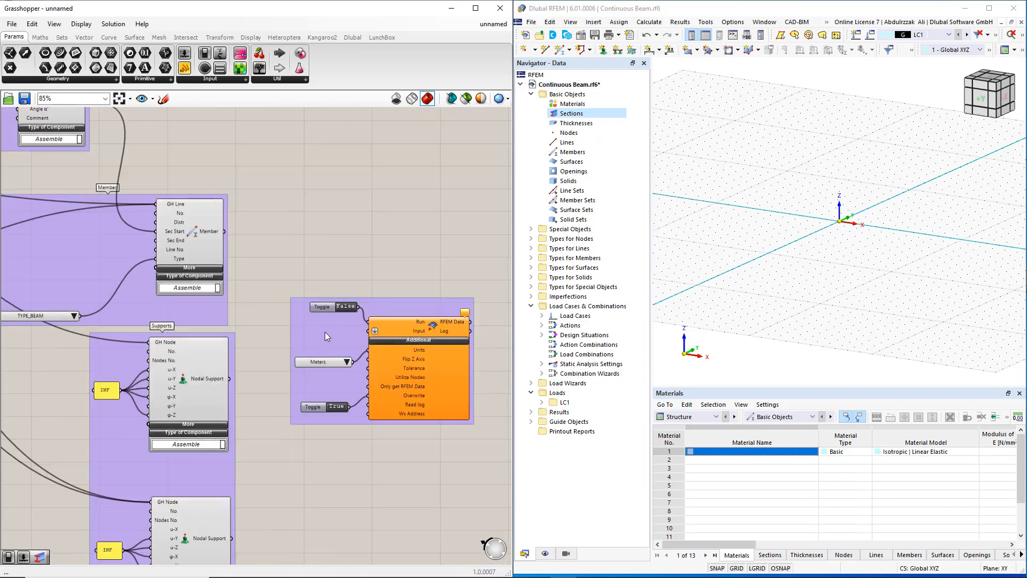
{"action": "right_click", "coordinate": [325, 332]}
{"action": "type", "text": "RFEM6"}
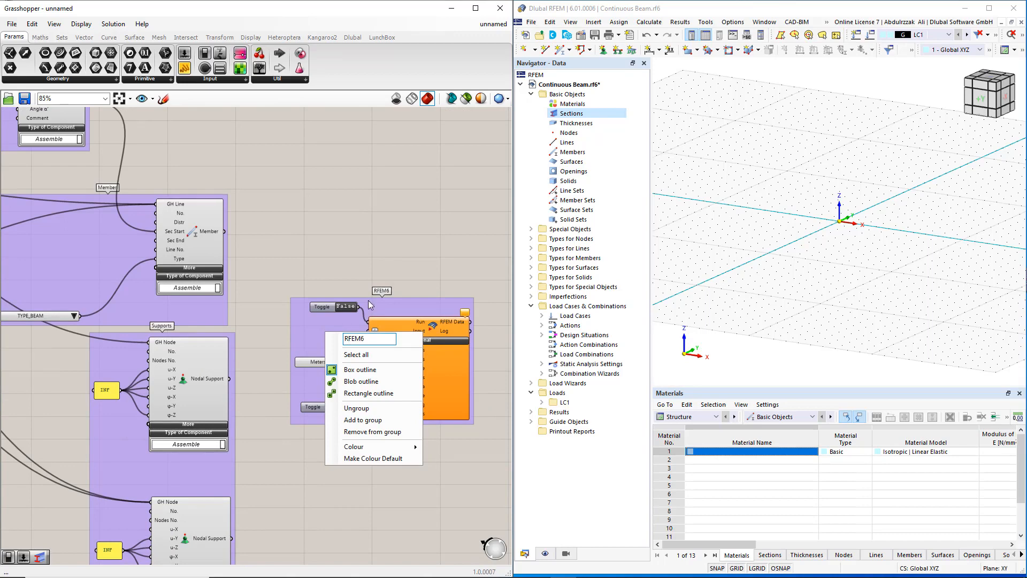
{"action": "key", "text": "Return"}
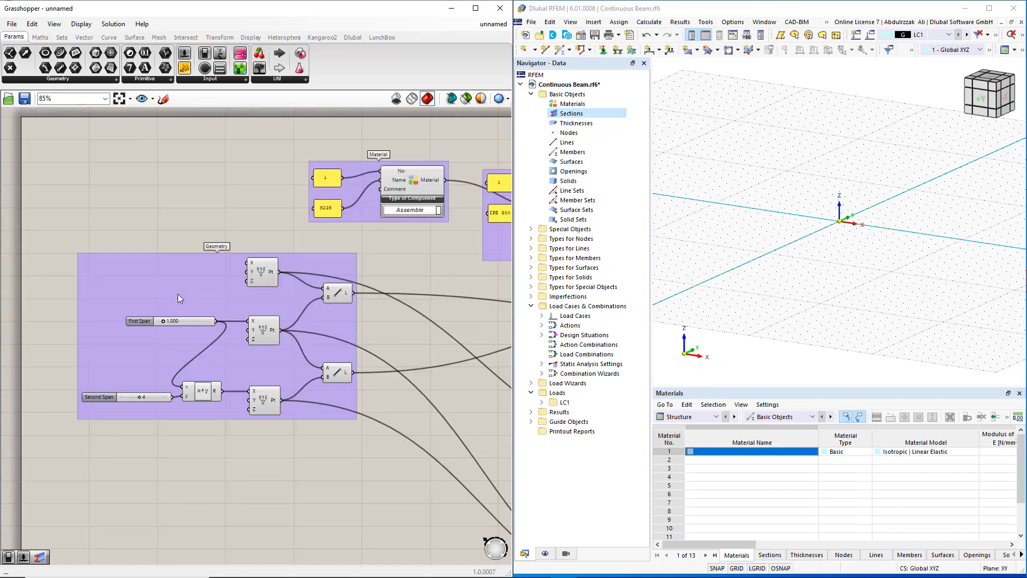
Recolour the Geometry group to a grey-purple with saturation 22 and value 54
{"action": "right_click", "coordinate": [177, 294]}
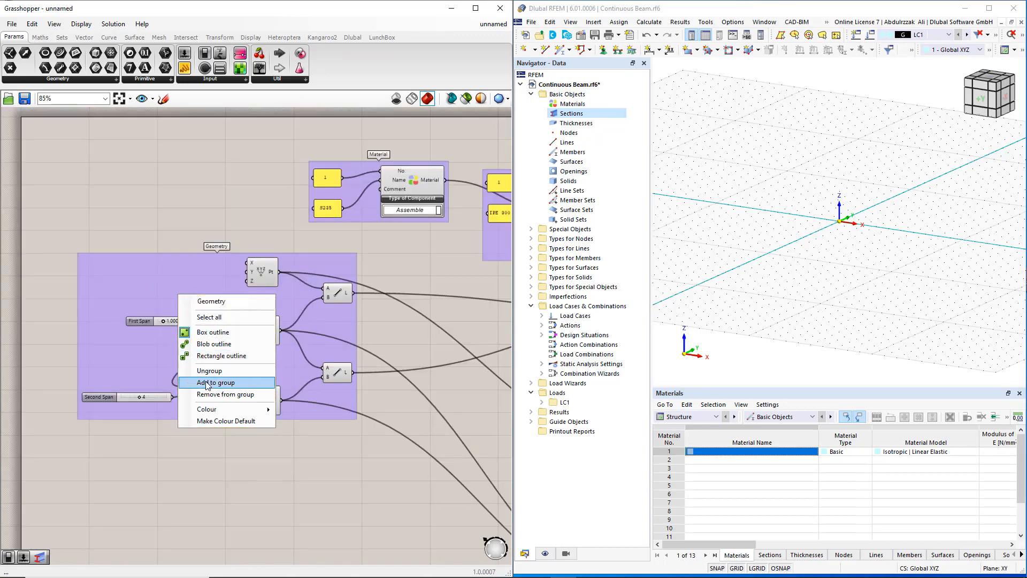
{"action": "mouse_move", "coordinate": [209, 410]}
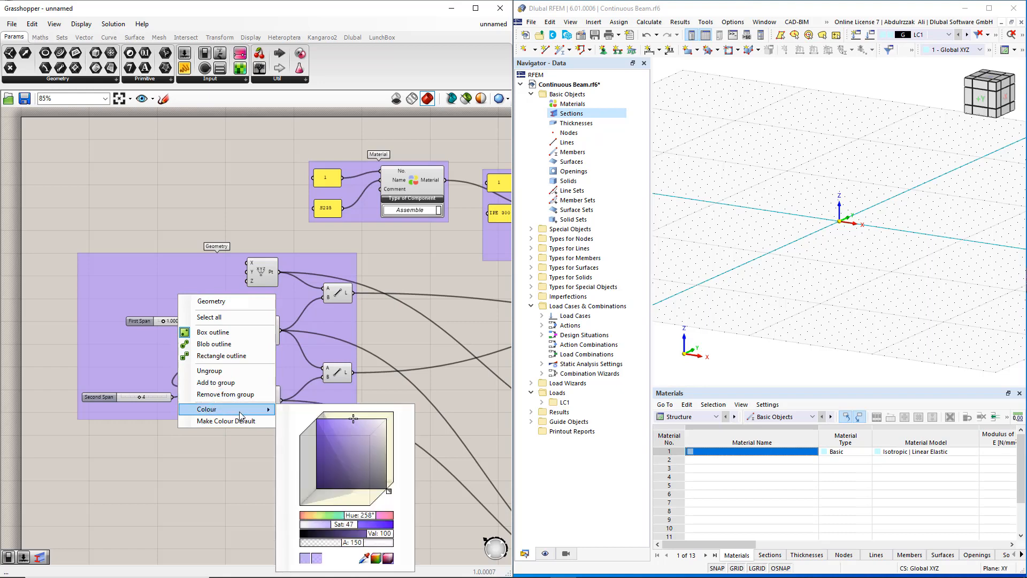
{"action": "mouse_move", "coordinate": [321, 431]}
{"action": "left_mouse_down"}
{"action": "mouse_move", "coordinate": [339, 442]}
{"action": "mouse_move", "coordinate": [337, 458]}
{"action": "mouse_move", "coordinate": [370, 452]}
{"action": "left_mouse_up"}
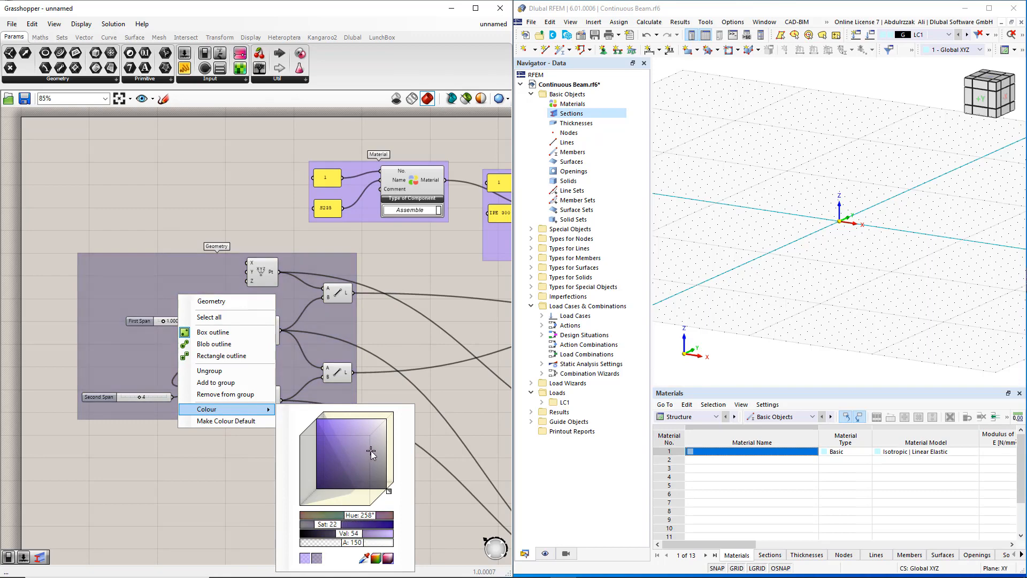
{"action": "left_click", "coordinate": [402, 283]}
Recolour the Material group to a light yellow-green
{"action": "right_click_drag", "start_coordinate": [405, 270], "coordinate": [250, 309]}
{"action": "right_click", "coordinate": [204, 246]}
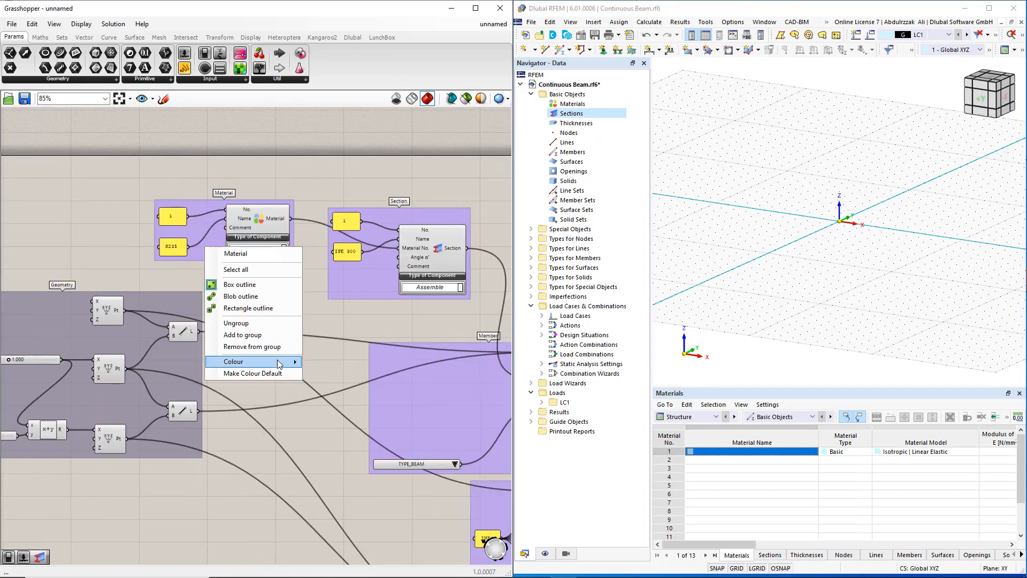
{"action": "mouse_move", "coordinate": [291, 363]}
{"action": "left_click", "coordinate": [371, 467]}
{"action": "left_click", "coordinate": [353, 316]}
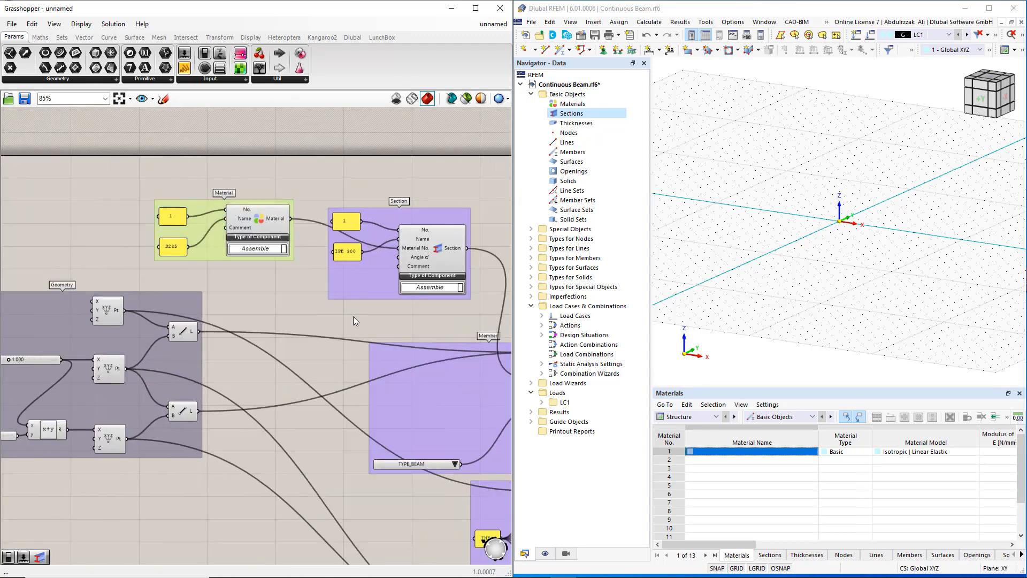
Recolour the Section group to a dark olive green
{"action": "right_click", "coordinate": [363, 284]}
{"action": "mouse_move", "coordinate": [409, 400]}
{"action": "mouse_move", "coordinate": [529, 455]}
{"action": "left_mouse_down"}
{"action": "mouse_move", "coordinate": [538, 473]}
{"action": "mouse_move", "coordinate": [536, 450]}
{"action": "left_mouse_up"}
{"action": "left_click_drag", "start_coordinate": [536, 505], "coordinate": [515, 508]}
{"action": "left_click", "coordinate": [377, 506]}
Recolour the Member group to a light green with hue 125°
{"action": "right_click_drag", "start_coordinate": [377, 506], "coordinate": [181, 385]}
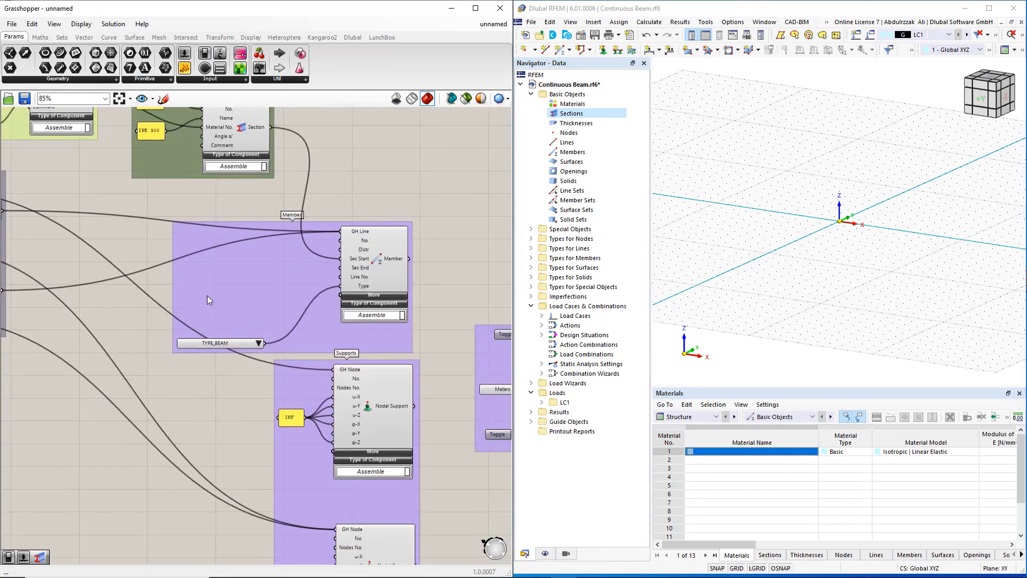
{"action": "right_click", "coordinate": [232, 276]}
{"action": "mouse_move", "coordinate": [308, 391]}
{"action": "left_click", "coordinate": [396, 501]}
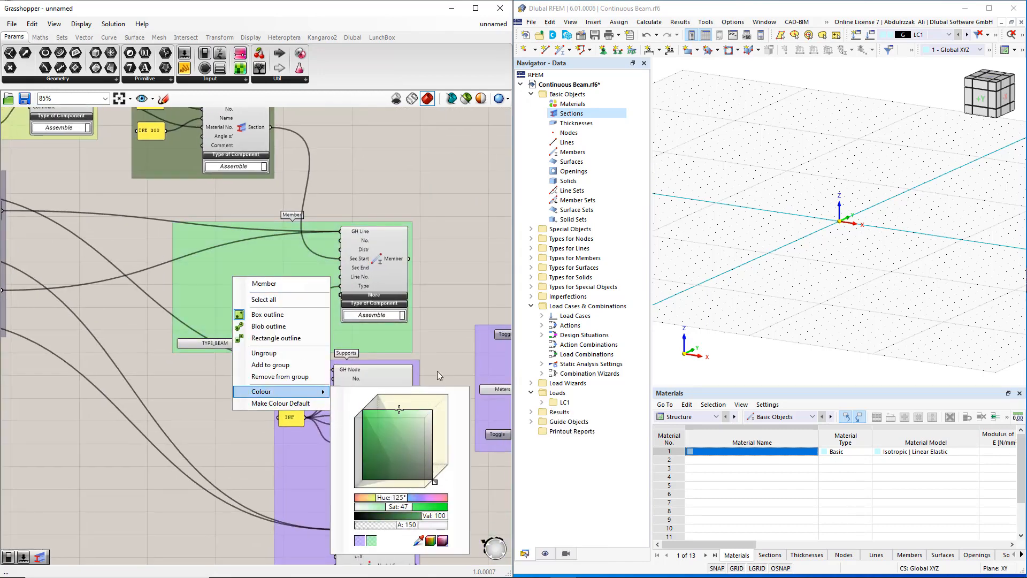
{"action": "left_click", "coordinate": [438, 371]}
Recolour the Supports group to a light red
{"action": "right_click_drag", "start_coordinate": [427, 373], "coordinate": [330, 249]}
{"action": "right_click", "coordinate": [270, 377]}
{"action": "mouse_move", "coordinate": [301, 491]}
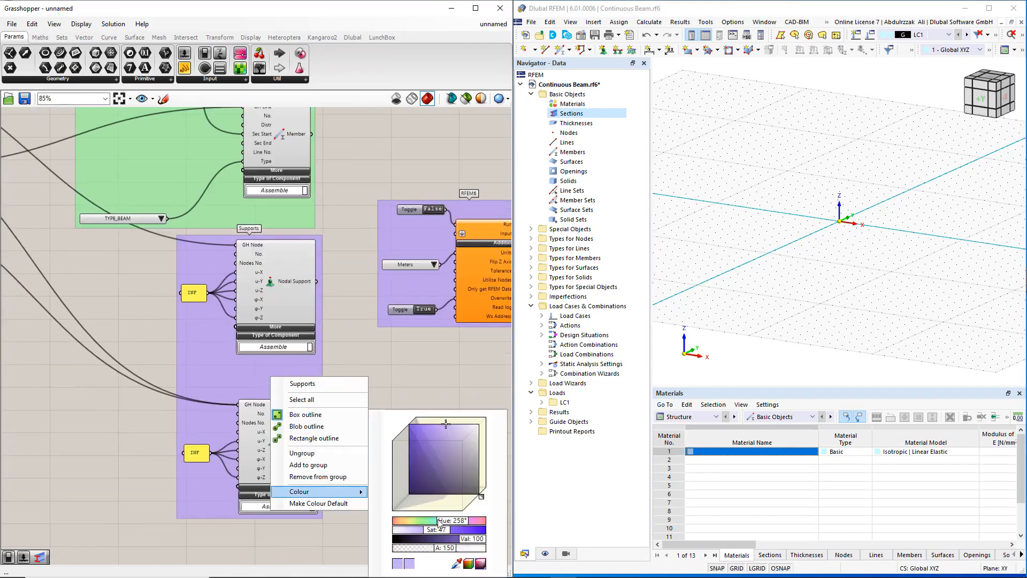
{"action": "left_click", "coordinate": [467, 521]}
{"action": "left_click", "coordinate": [431, 379]}
Connect the outputs of both Nodal Supports, the Member, the Section and the Material to the export component's Input
{"action": "right_click_drag", "start_coordinate": [454, 371], "coordinate": [379, 382]}
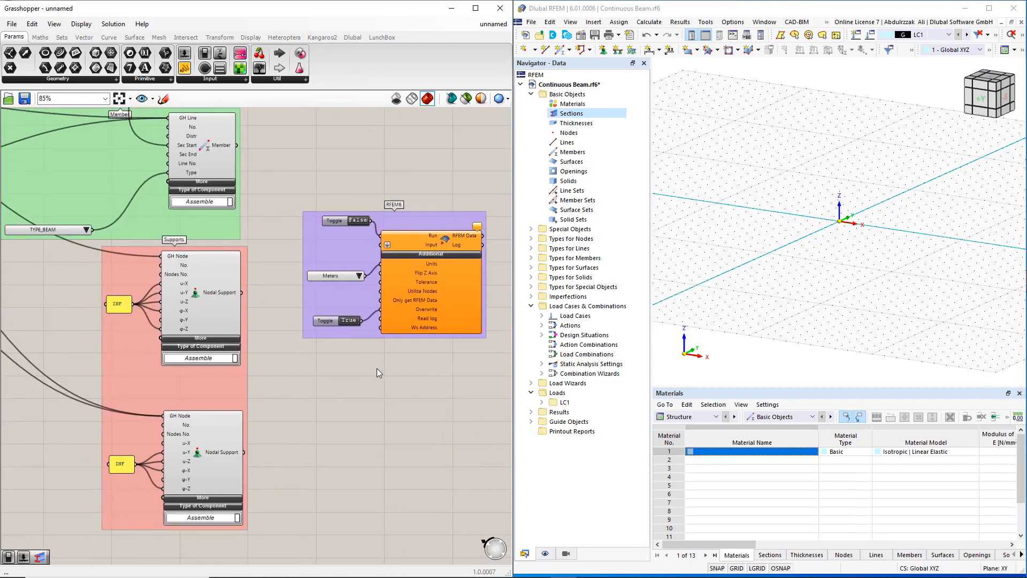
{"action": "scroll", "coordinate": [377, 368], "scroll_direction": "down", "scroll_amount": 3}
{"action": "left_click_drag", "start_coordinate": [283, 477], "coordinate": [382, 327]}
{"action": "left_click_drag", "start_coordinate": [281, 361], "coordinate": [382, 327], "text": "shift"}
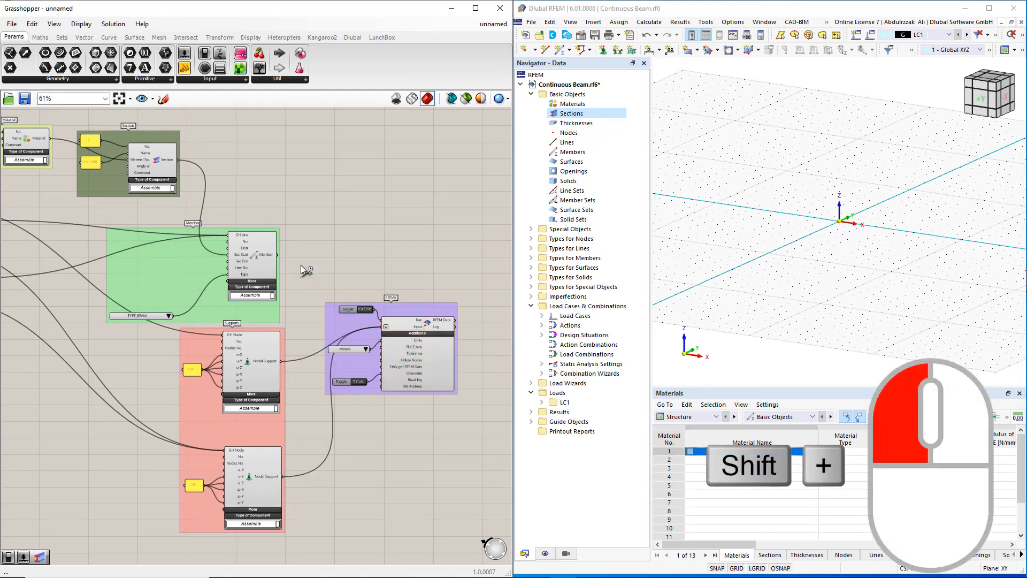
{"action": "left_click_drag", "start_coordinate": [300, 265], "coordinate": [381, 327], "text": "shift"}
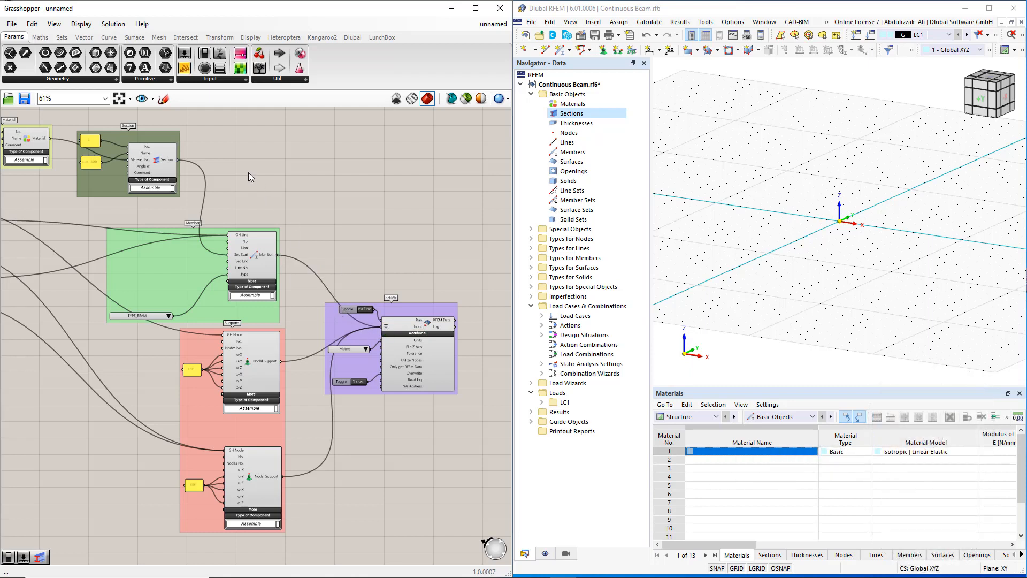
{"action": "left_click_drag", "start_coordinate": [177, 161], "coordinate": [382, 327], "text": "shift"}
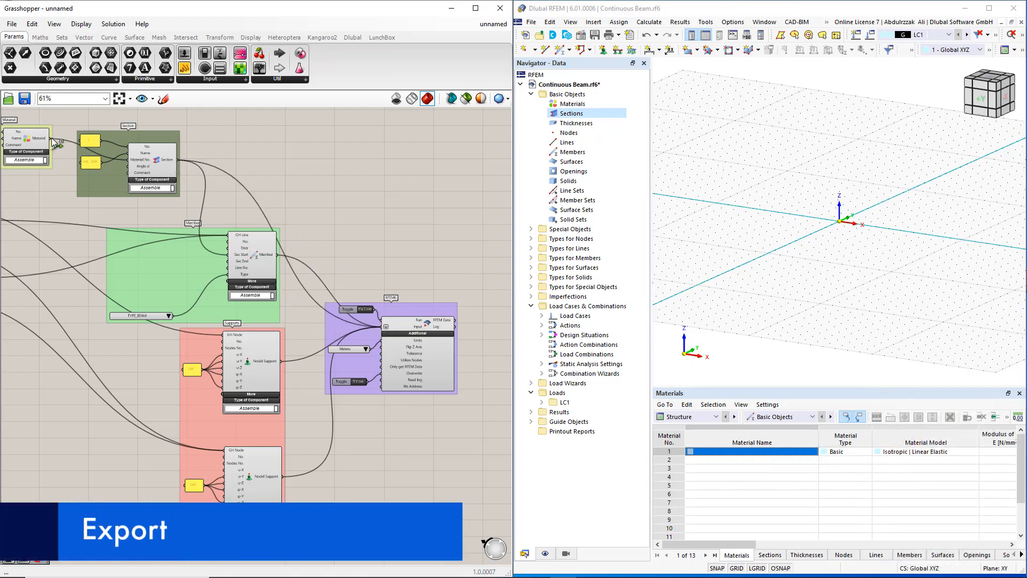
{"action": "left_click_drag", "start_coordinate": [51, 137], "coordinate": [381, 330], "text": "shift"}
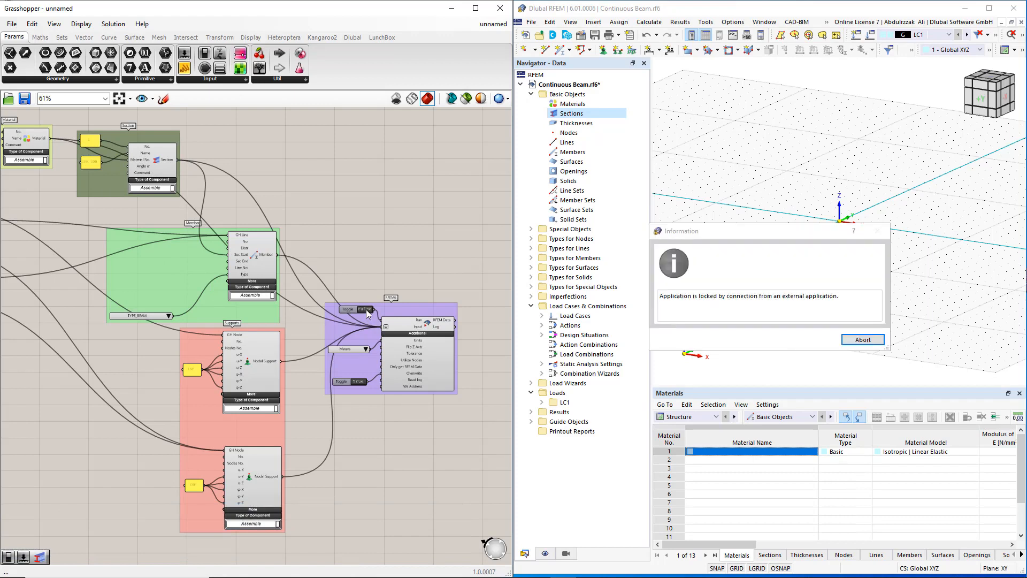
Switch the Run toggle to True to export the beam, and abort the external connection lock in RFEM
{"action": "double_click", "coordinate": [366, 310]}
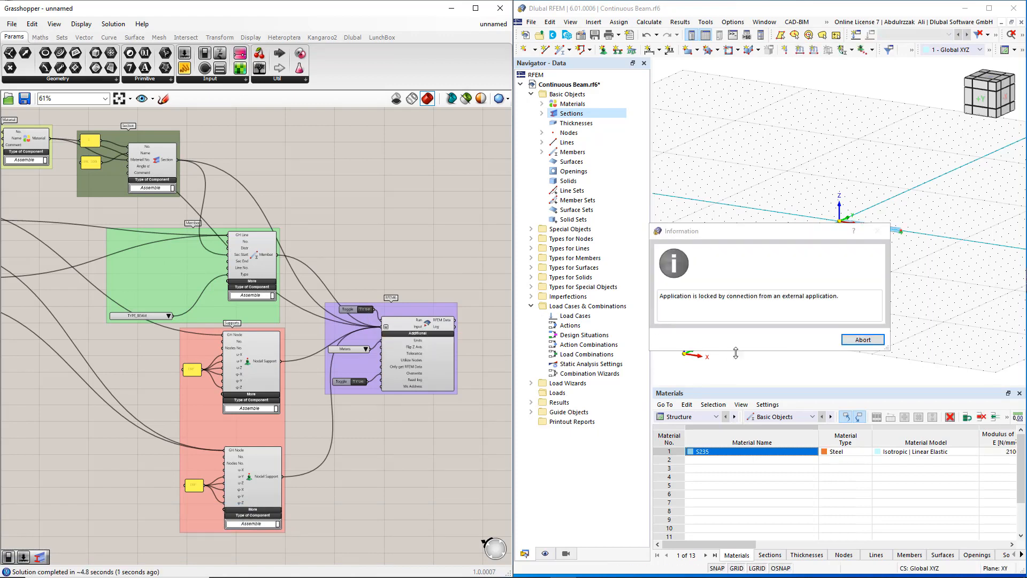
{"action": "left_click", "coordinate": [858, 340]}
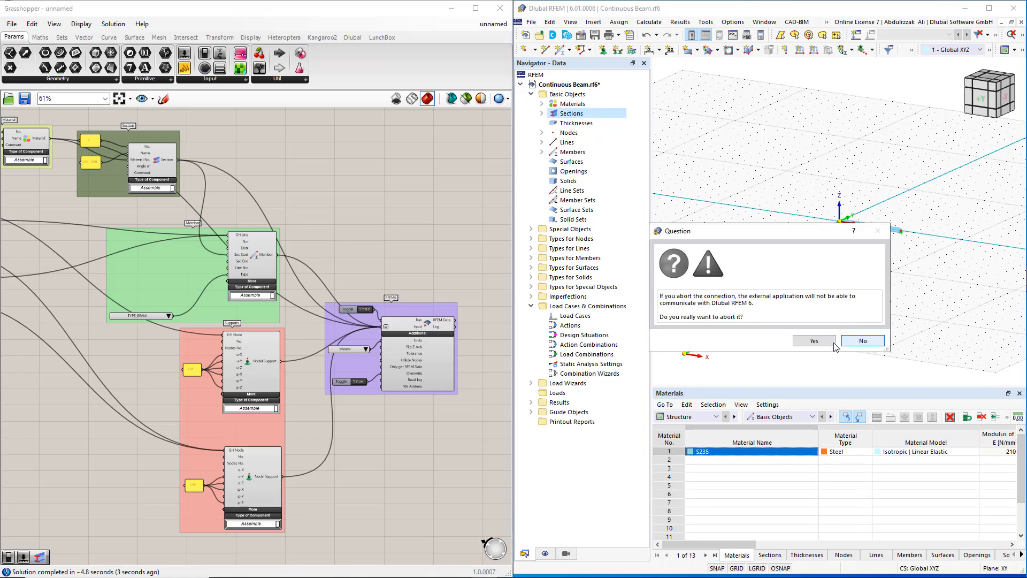
{"action": "left_click", "coordinate": [814, 341]}
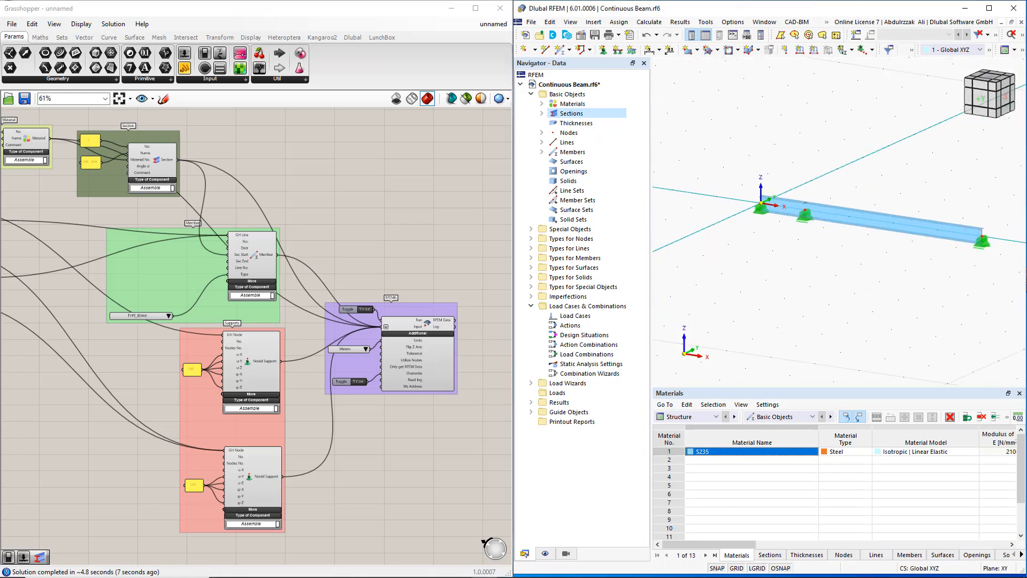
Set the First Span slider in the Geometry group to 4
{"action": "scroll", "coordinate": [212, 359], "scroll_direction": "down", "scroll_amount": 3}
{"action": "right_click_drag", "start_coordinate": [218, 405], "coordinate": [392, 403]}
{"action": "right_click_drag", "start_coordinate": [179, 402], "coordinate": [218, 414]}
{"action": "scroll", "coordinate": [193, 301], "scroll_direction": "up", "scroll_amount": 5}
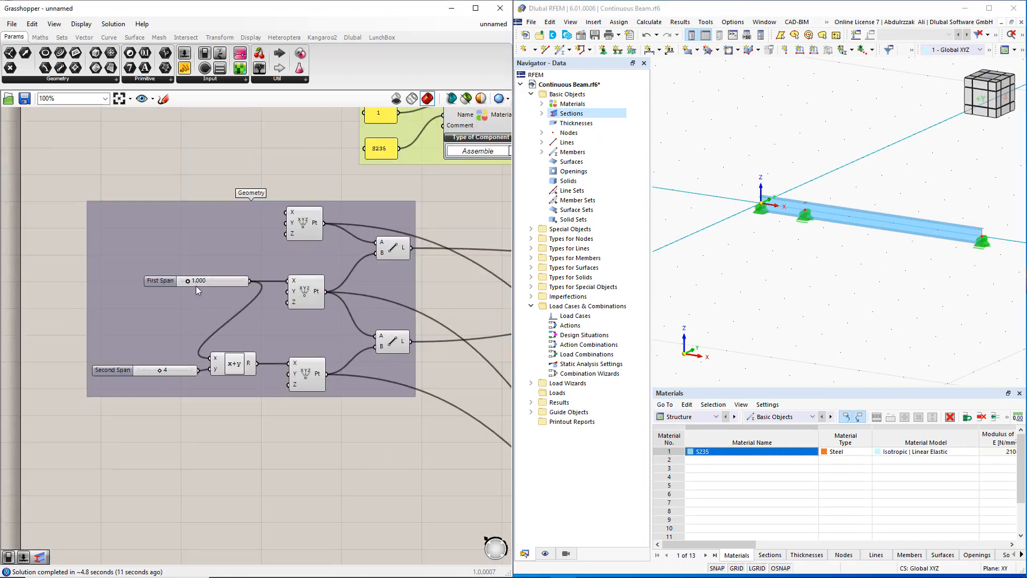
{"action": "double_click", "coordinate": [196, 283]}
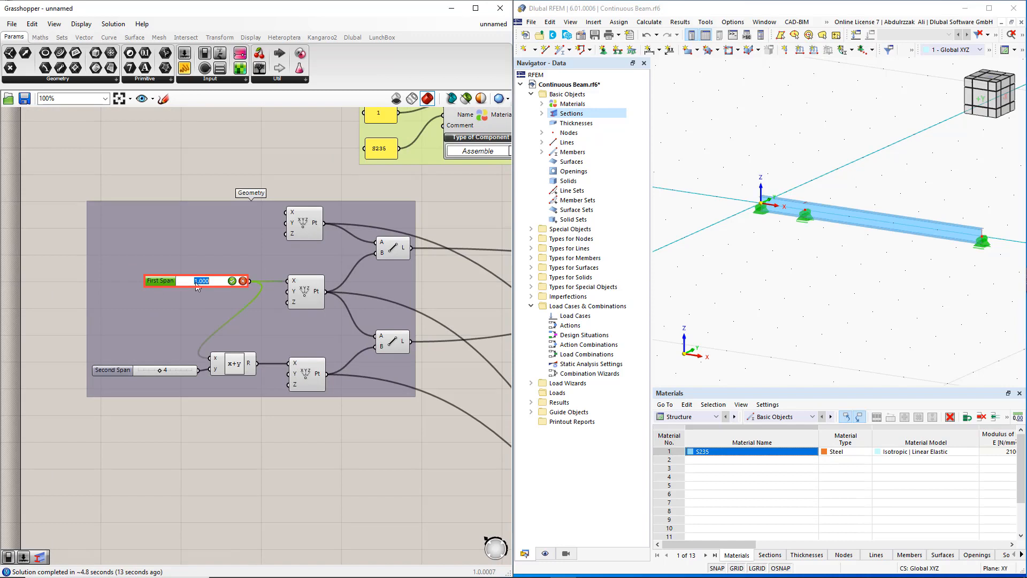
{"action": "type", "text": "4"}
{"action": "key", "text": "Return"}
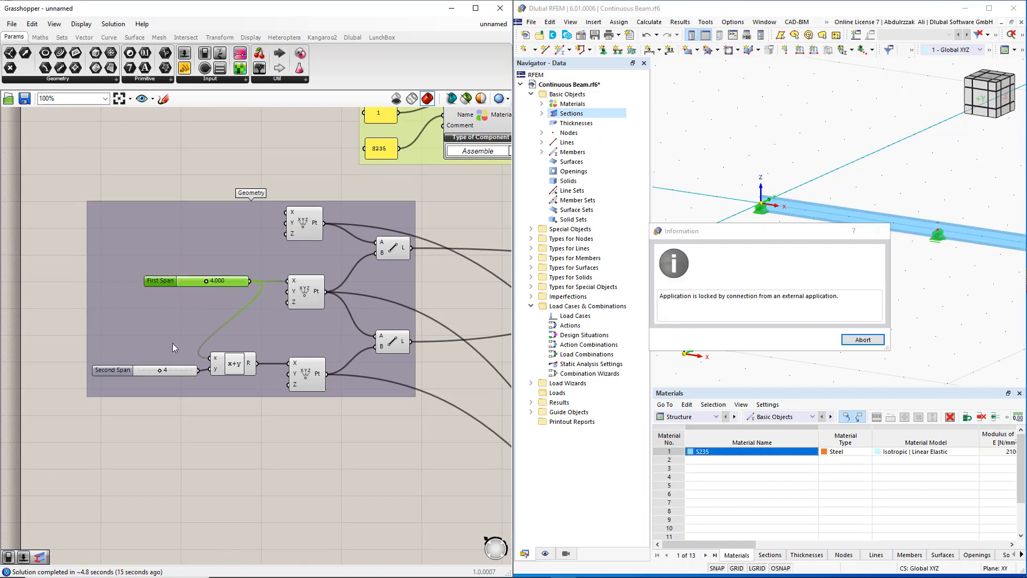
Set the Second Span slider to 6
{"action": "double_click", "coordinate": [152, 371]}
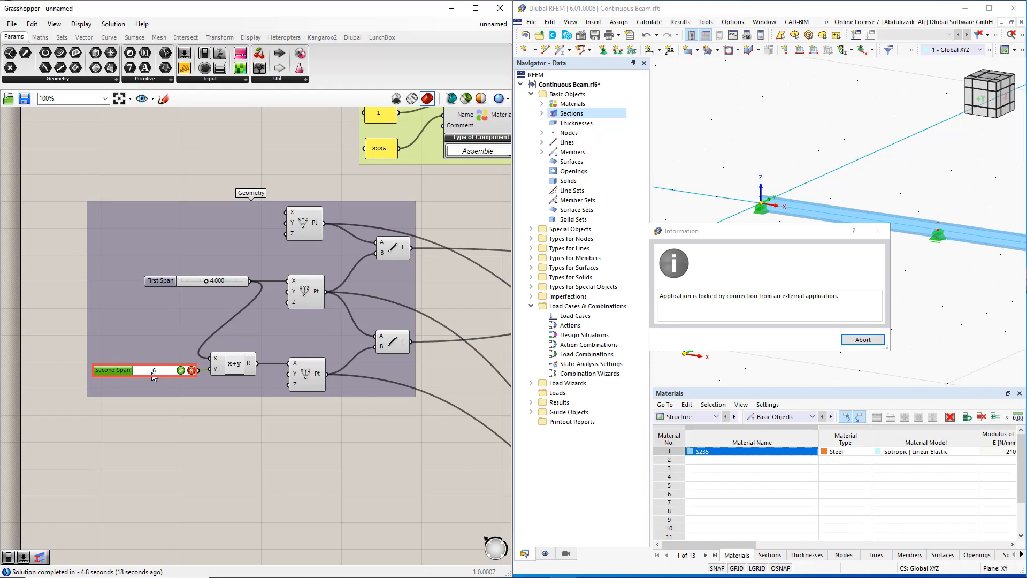
{"action": "type", "text": "6"}
{"action": "key", "text": "Return"}
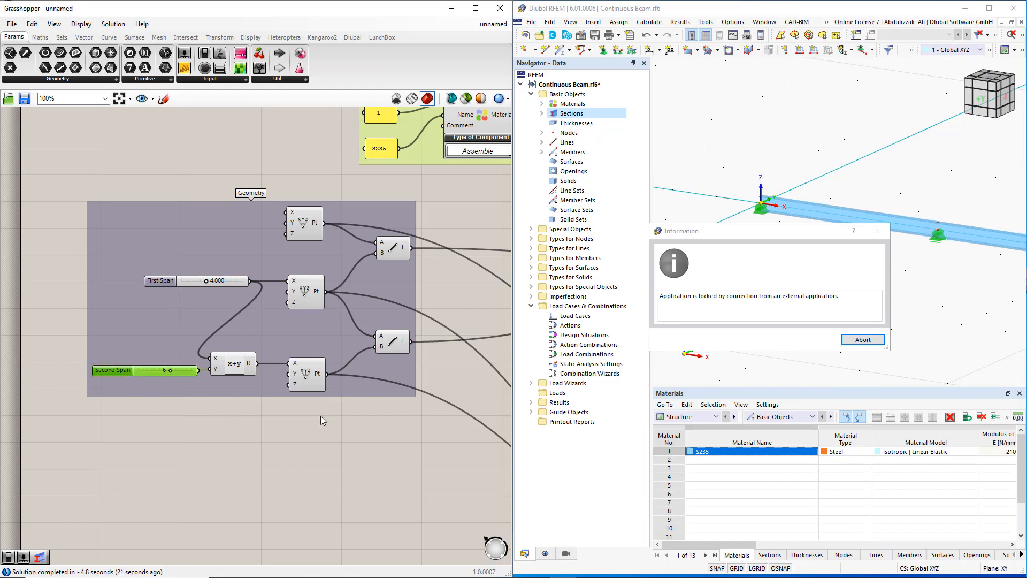
Abort the external connection lock in RFEM again and inspect the whole updated beam
{"action": "left_click", "coordinate": [856, 341]}
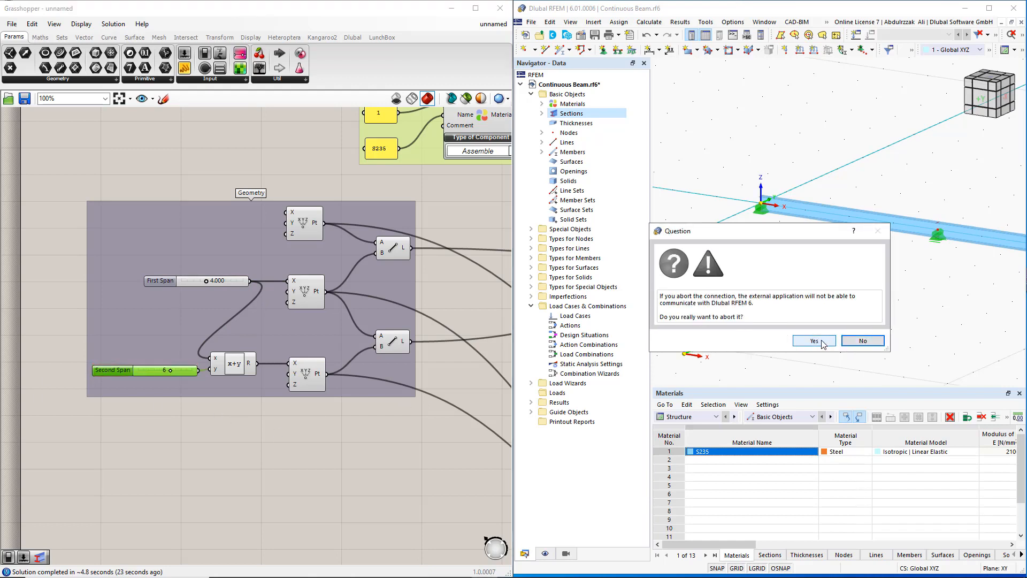
{"action": "left_click", "coordinate": [824, 342]}
{"action": "scroll", "coordinate": [856, 293], "scroll_direction": "down", "scroll_amount": 3}
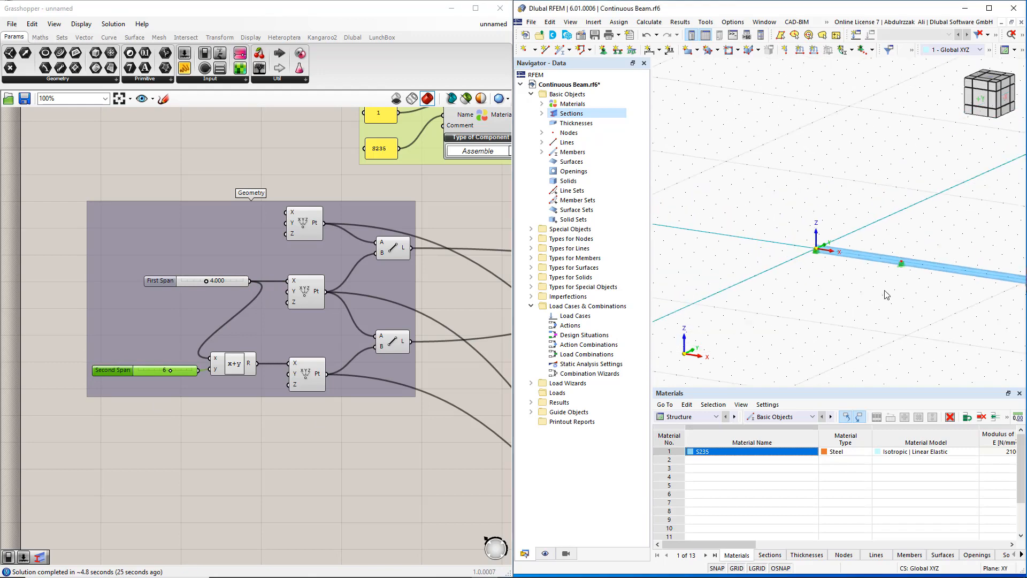
{"action": "middle_click_drag", "start_coordinate": [879, 287], "coordinate": [806, 279]}
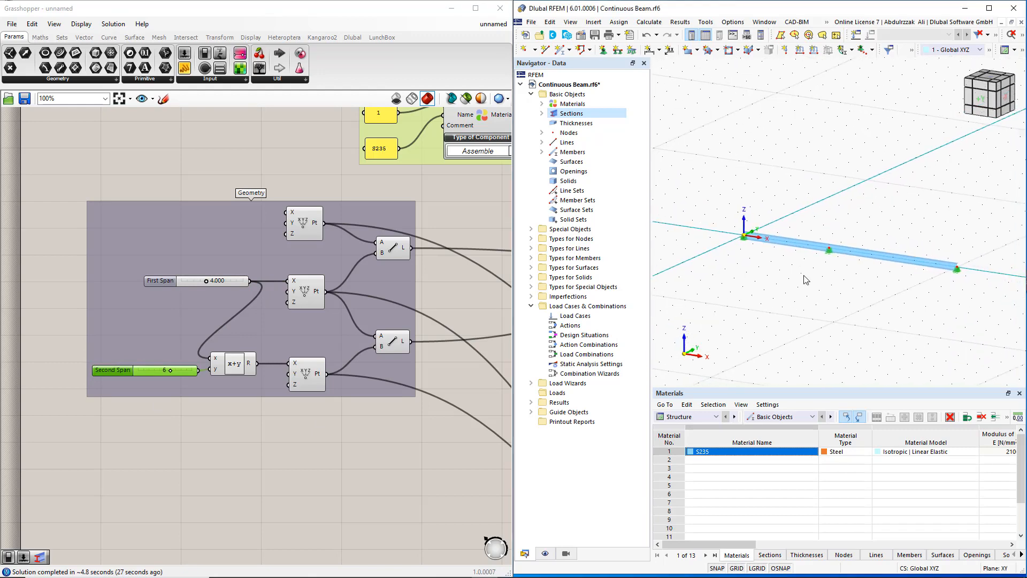